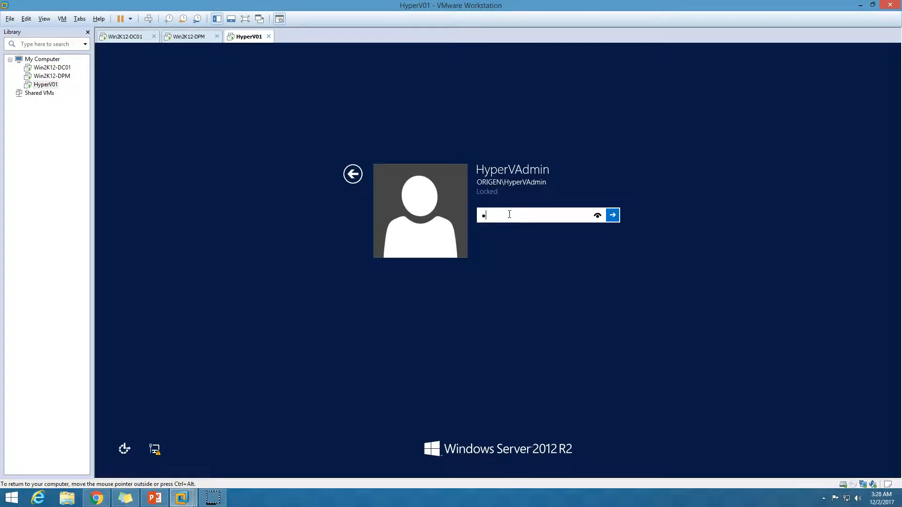
Step: Unlock the session and launch Hyper-V Manager from Server Manager's Tools menu
key(Return)
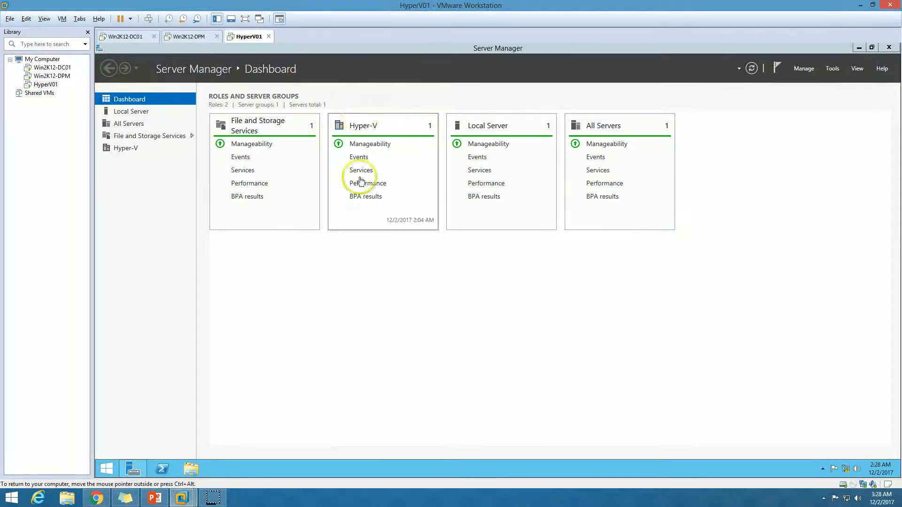
click(523, 382)
click(832, 68)
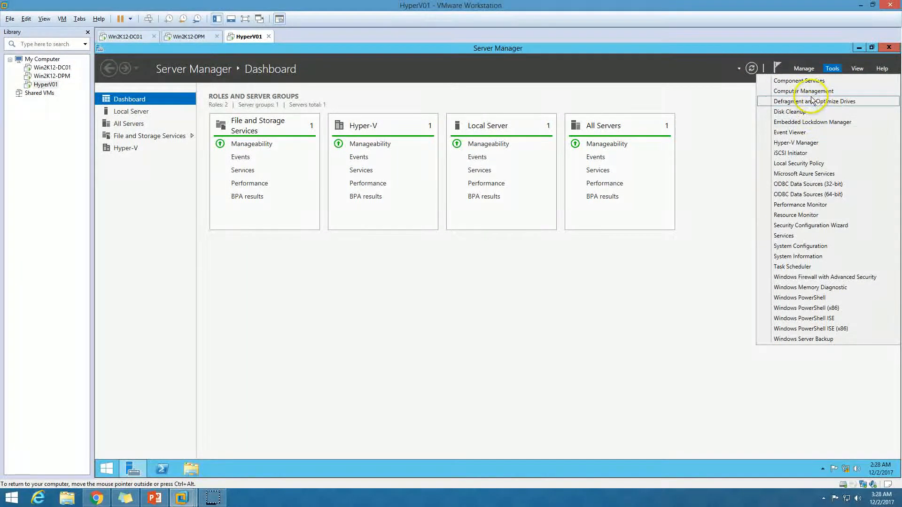
click(808, 143)
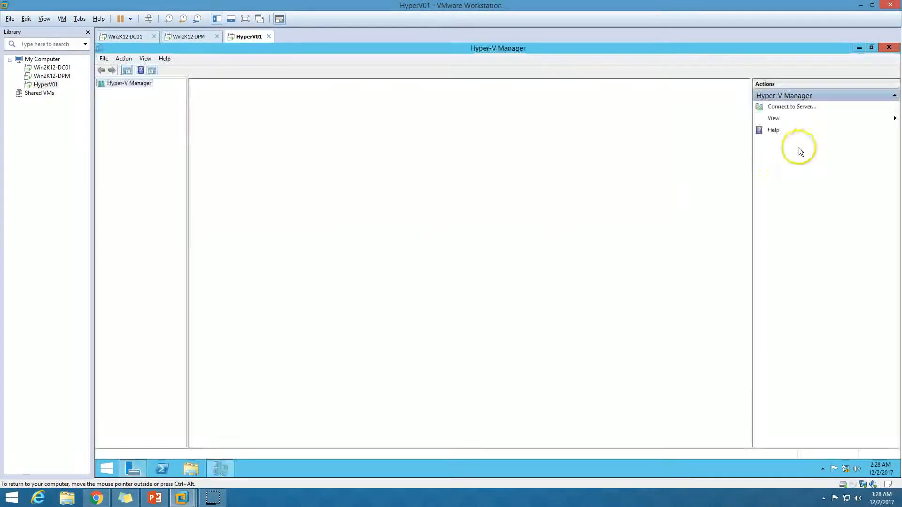
Step: Start the Win2K12 virtual machine on HyperV01, then return to the Win2K12-DPM console
click(233, 112)
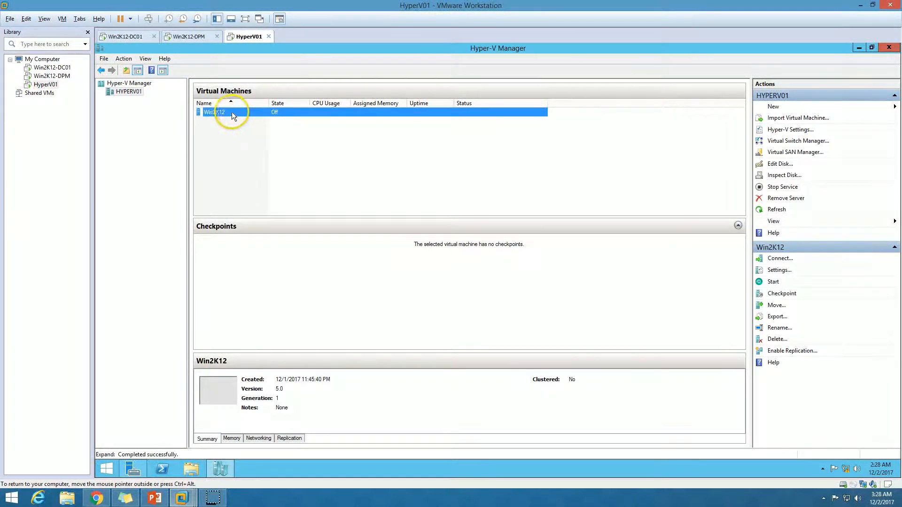
right_click(232, 113)
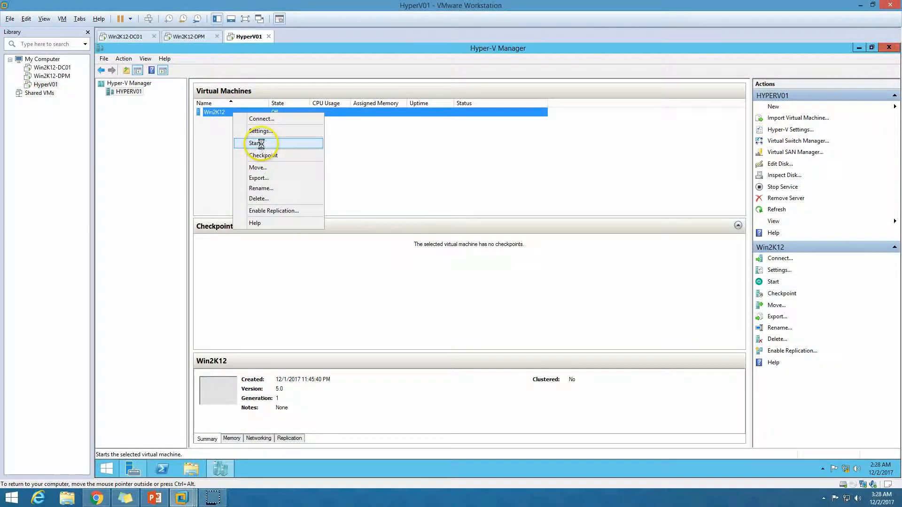
click(257, 142)
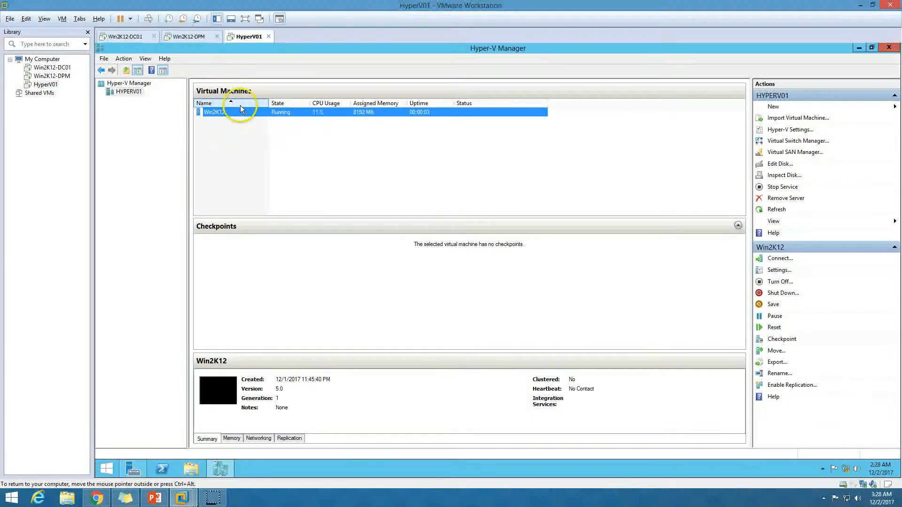
click(188, 36)
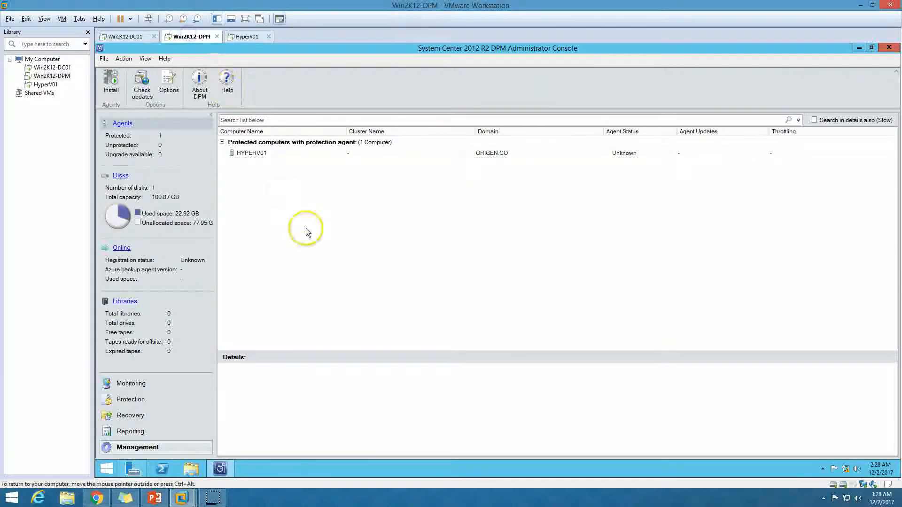
Step: Refresh the HYPERV01 agent in Management > Agents so its status changes from Unknown to OK
click(267, 154)
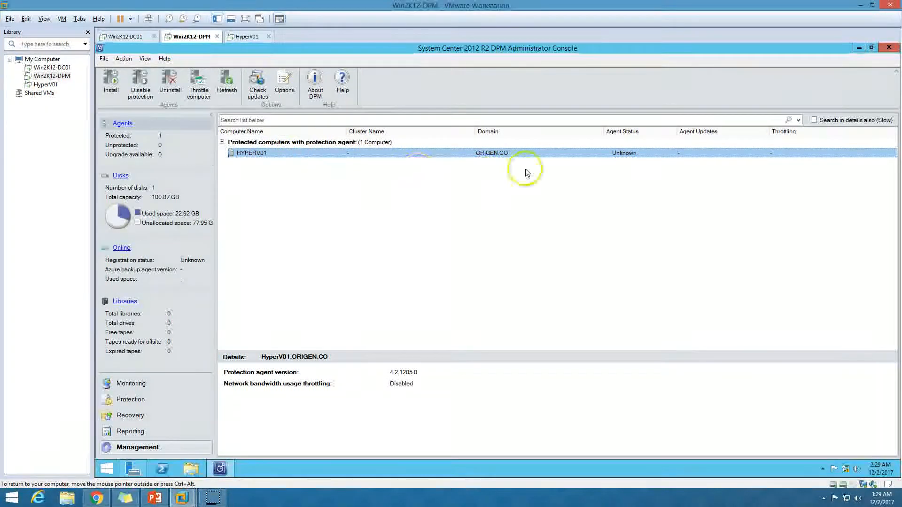
right_click(577, 156)
click(597, 207)
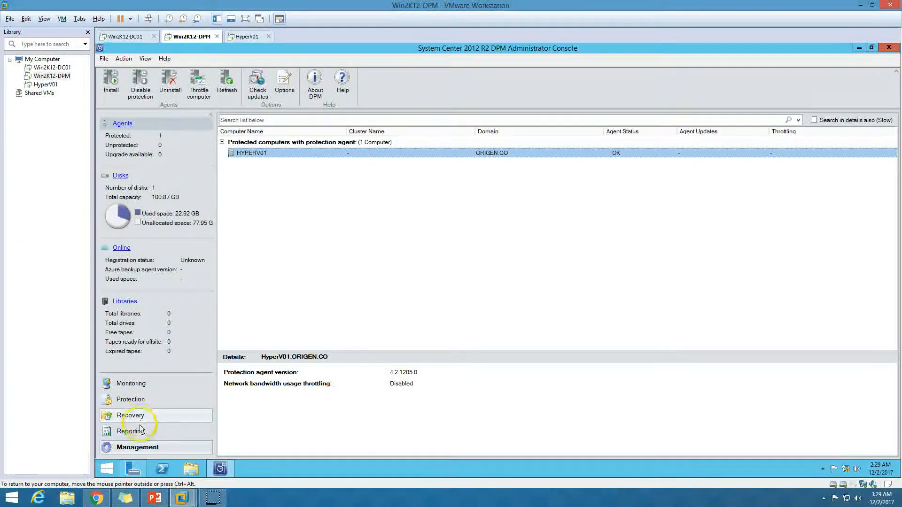
Step: In Protection, expand HyperV01.ORIGEN.CO and review the Host Component and Online\Win2K12 member details
click(136, 400)
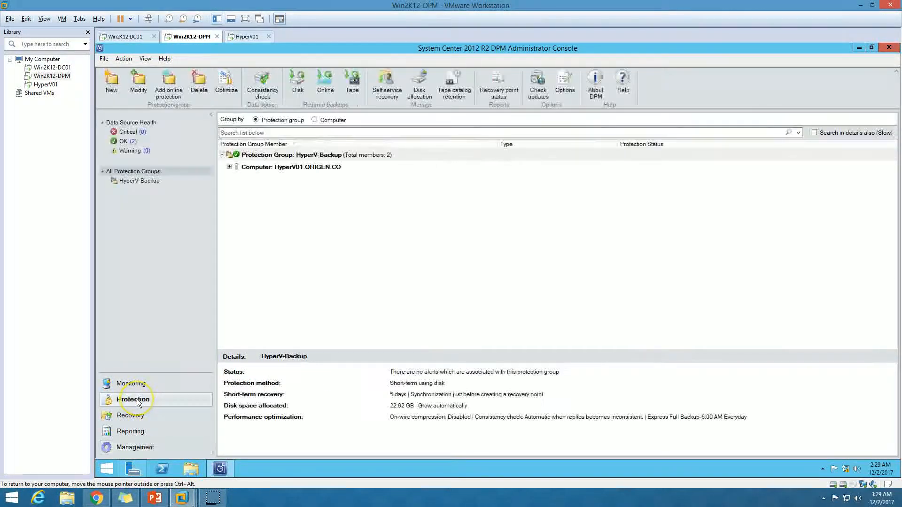
click(245, 168)
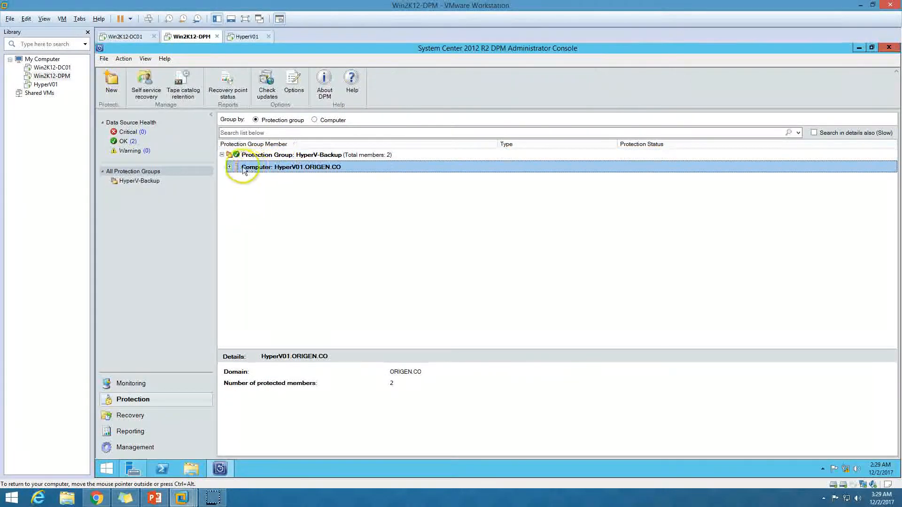
click(229, 167)
click(325, 178)
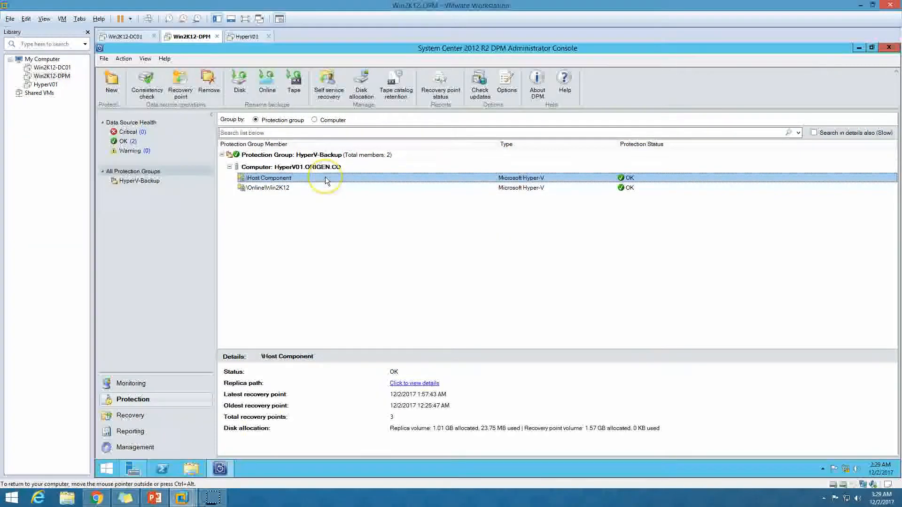
click(282, 187)
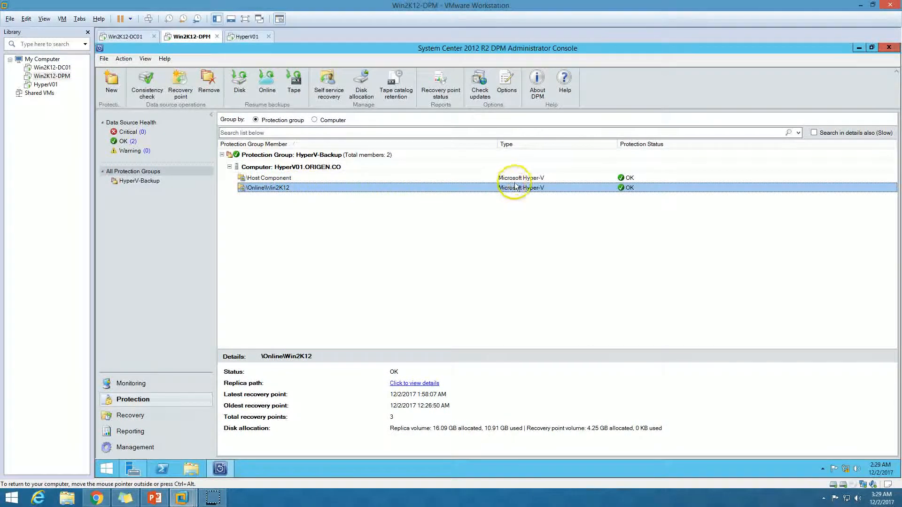
click(282, 179)
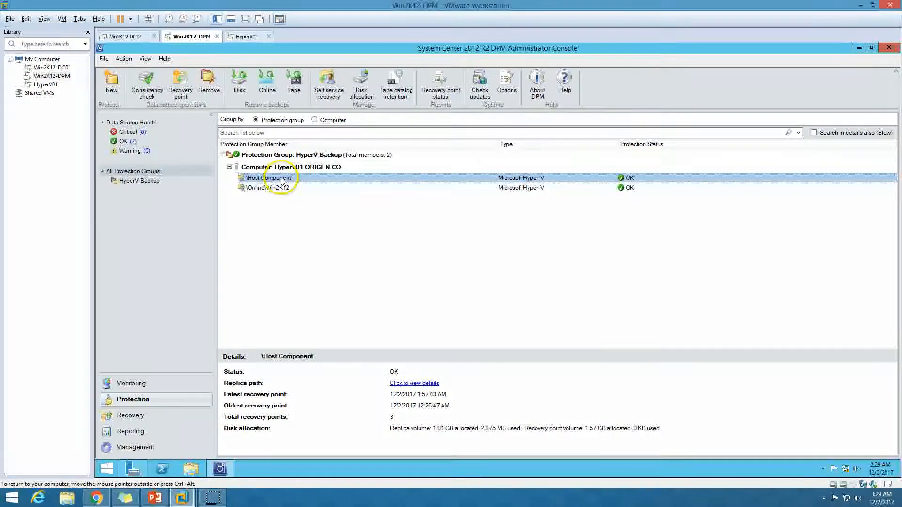
click(291, 168)
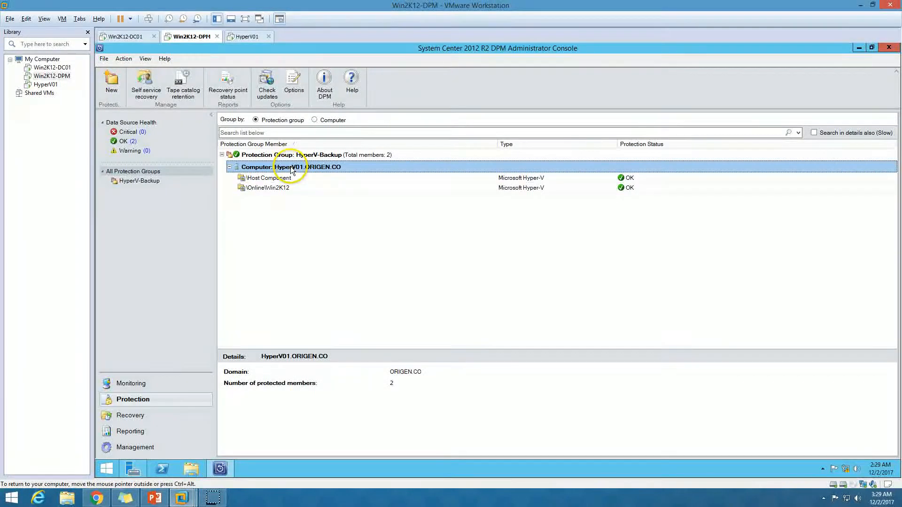
click(287, 180)
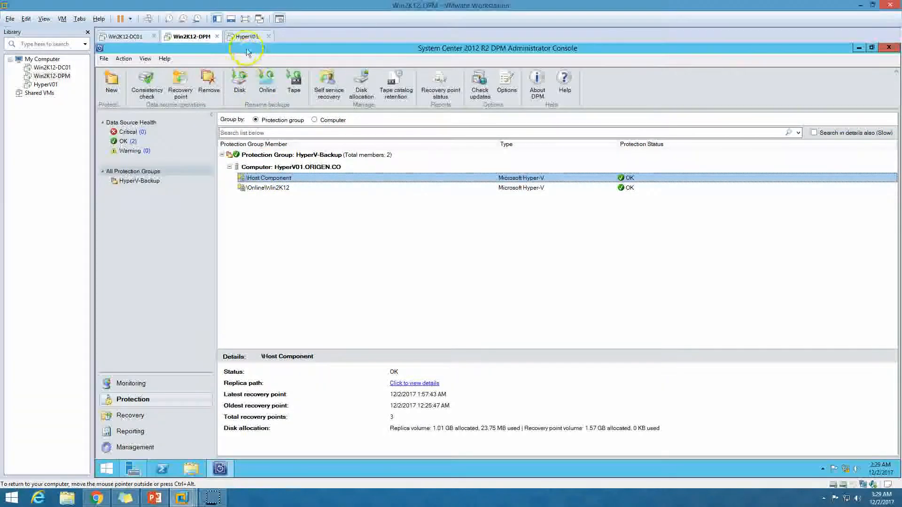
Step: Recheck both members, each OK with 3 recovery points, and bring up Host Component's actions
click(246, 36)
click(188, 37)
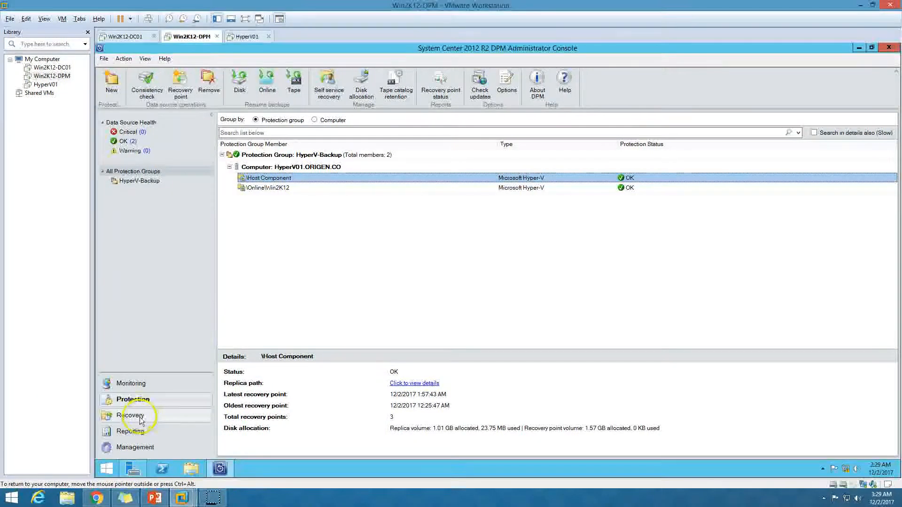
click(383, 217)
click(295, 180)
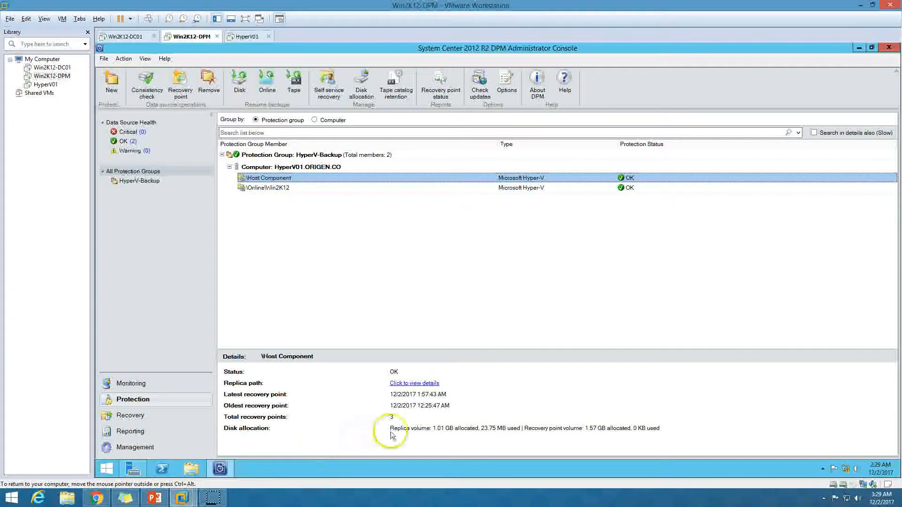
click(309, 188)
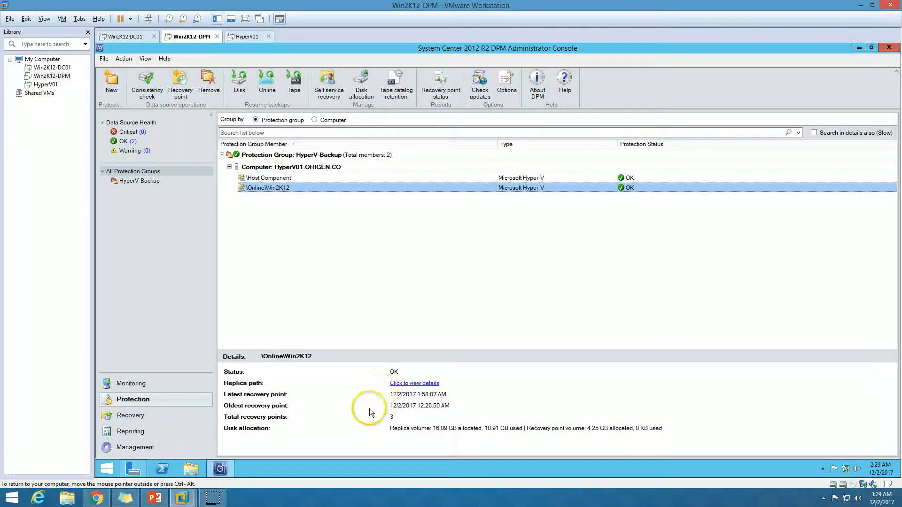
click(316, 178)
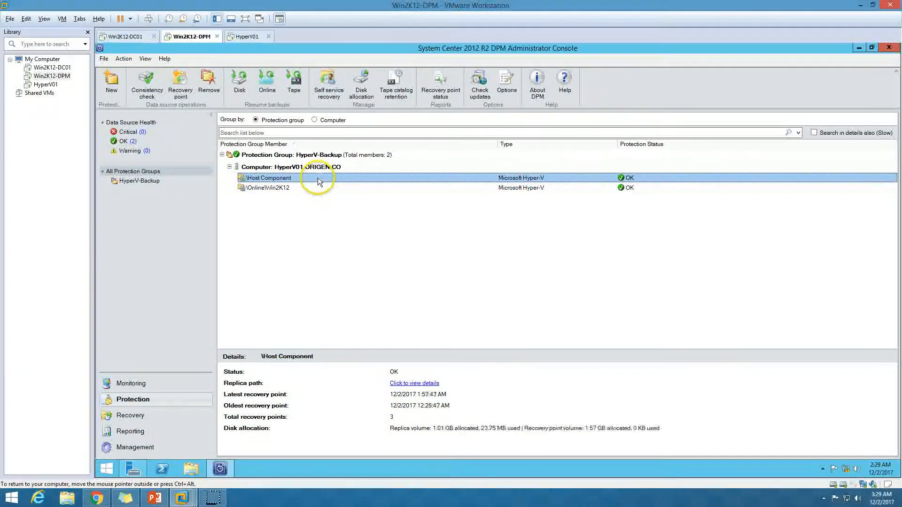
right_click(318, 179)
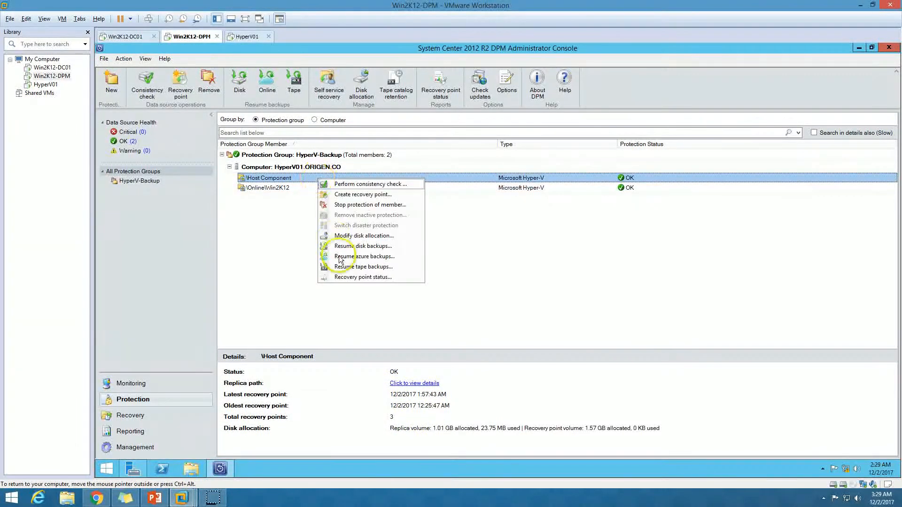
Step: Create an express full backup recovery point for Host Component; synchronization transfers 192 KB
click(350, 194)
drag(470, 165, 384, 165)
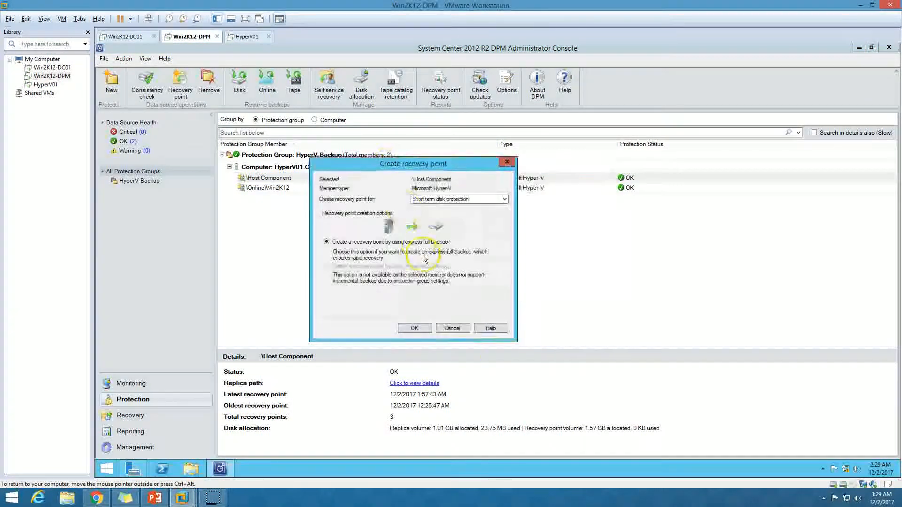
click(414, 329)
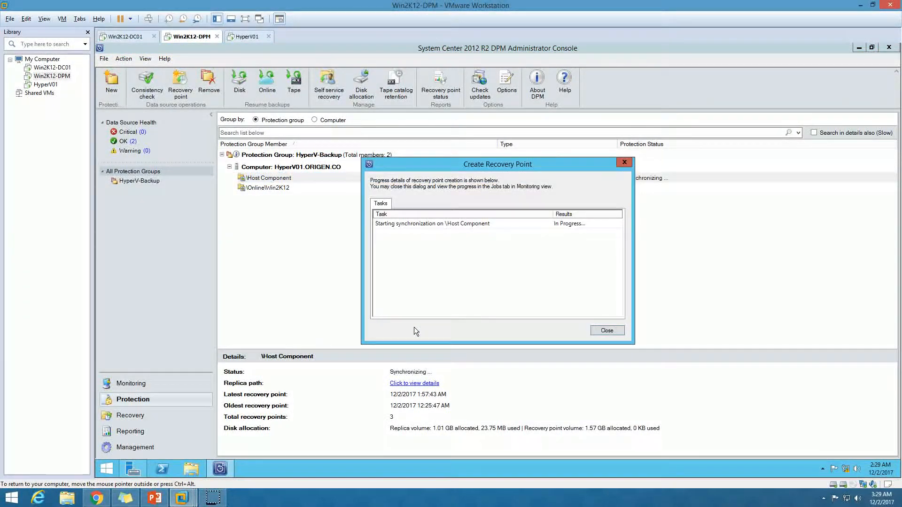
drag(459, 171, 361, 181)
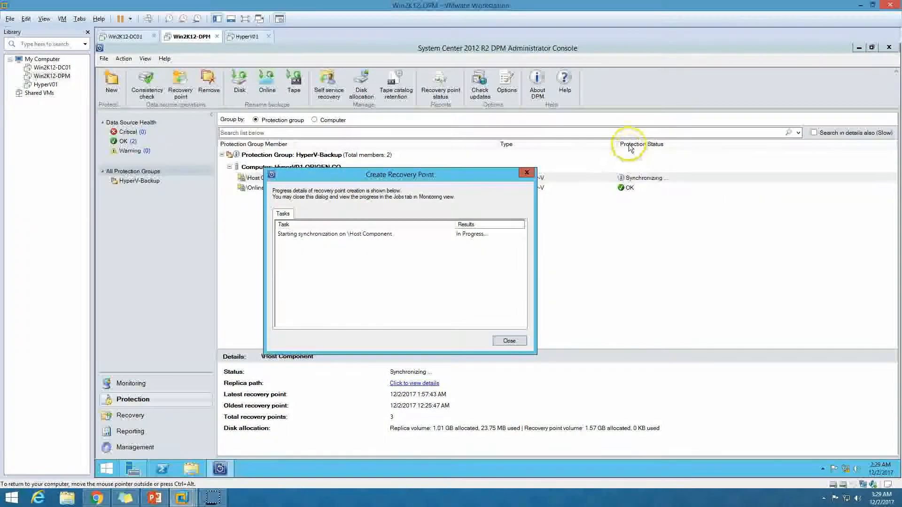
click(446, 239)
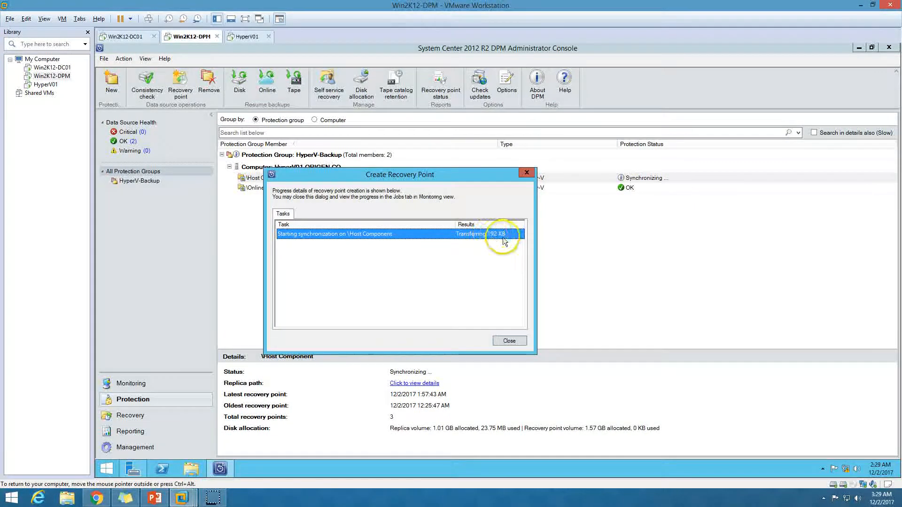
click(509, 341)
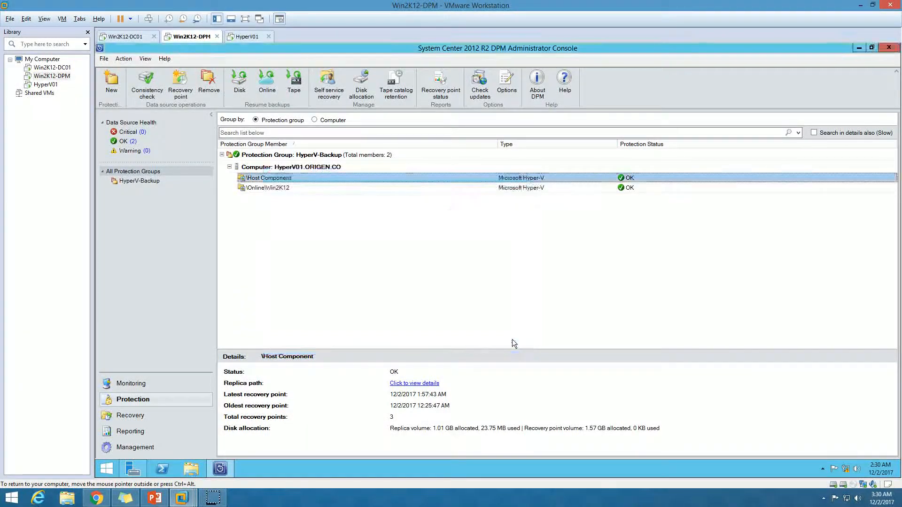
Step: Confirm Host Component has 4 recovery points and start a new recovery point for Online\Win2K12
click(434, 187)
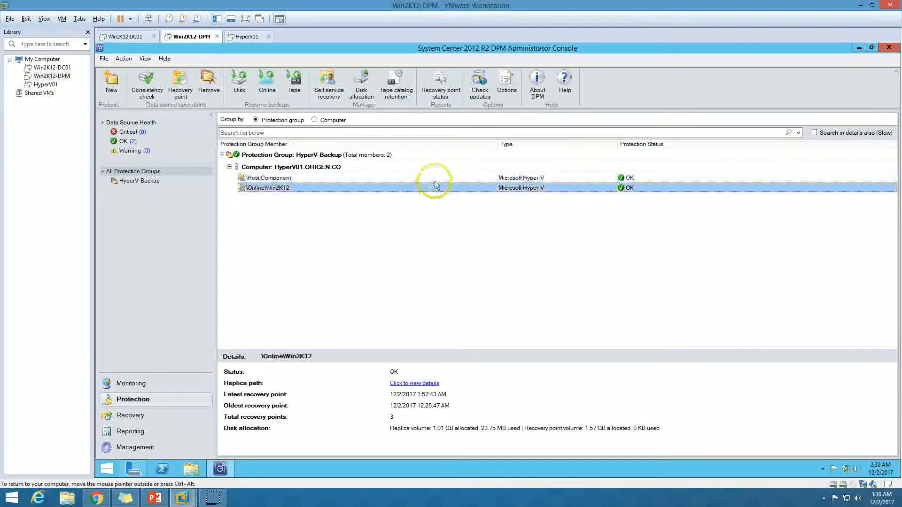
click(439, 177)
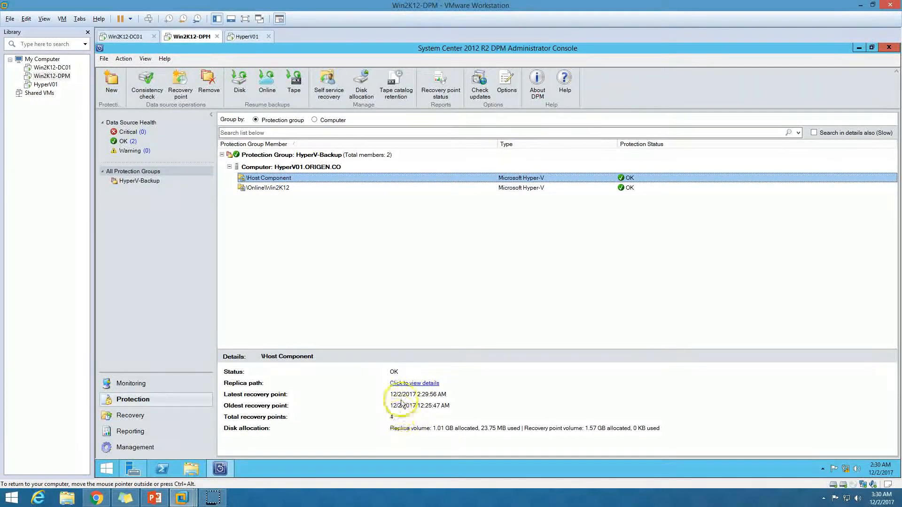
click(344, 187)
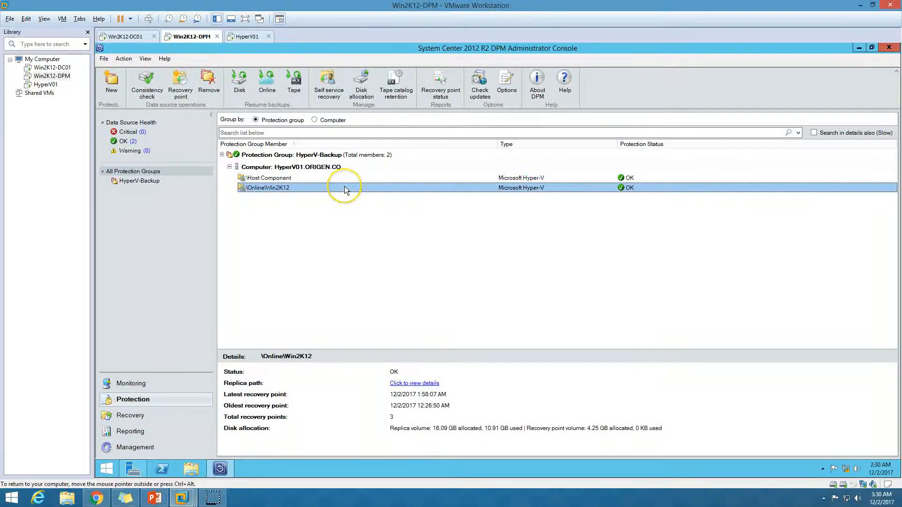
right_click(345, 189)
click(377, 206)
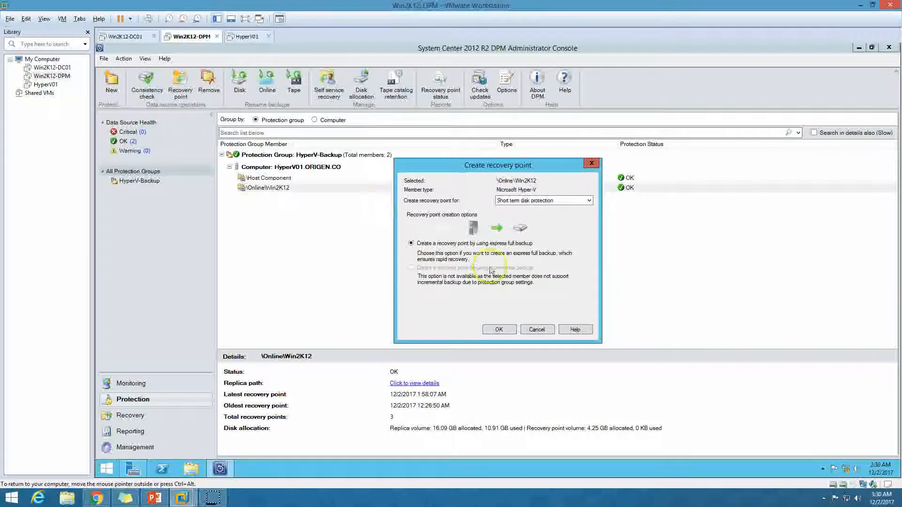
click(502, 330)
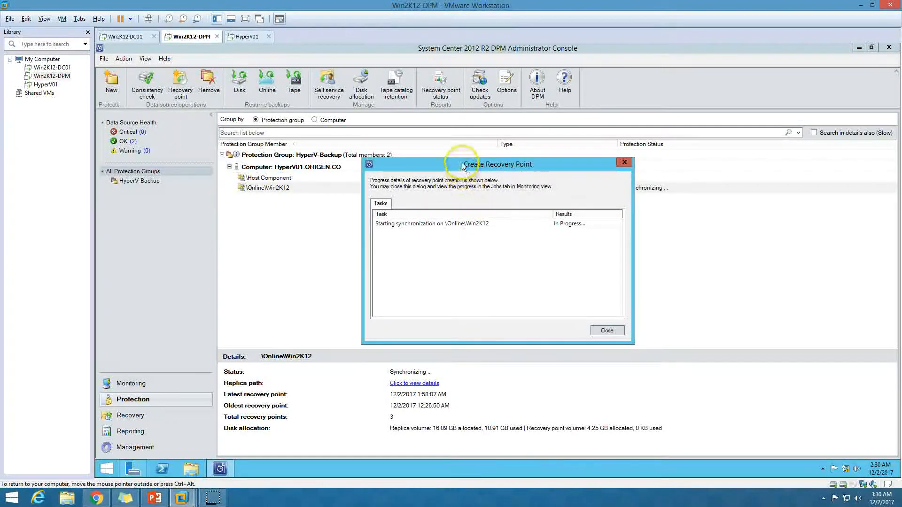
drag(451, 162, 306, 175)
Step: Monitor the Win2K12 synchronization task until it shows Success, then close the progress dialog
click(246, 36)
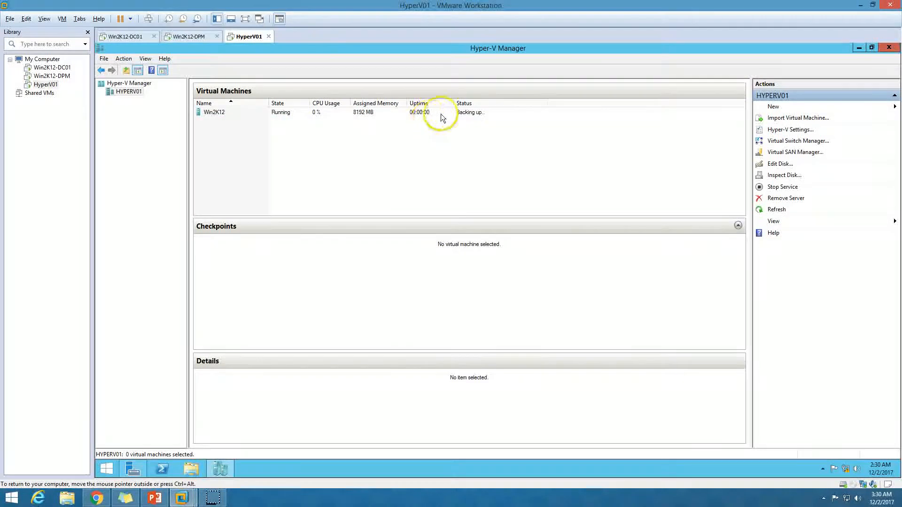
click(467, 114)
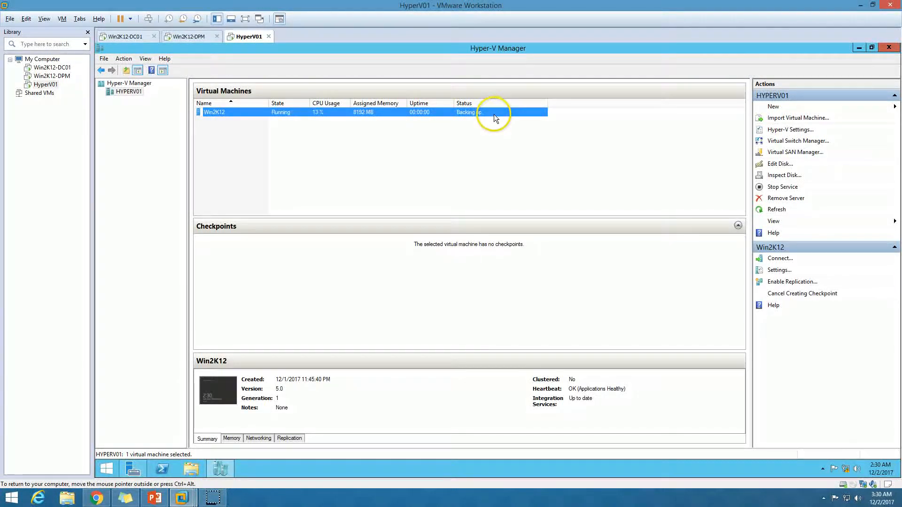
click(190, 37)
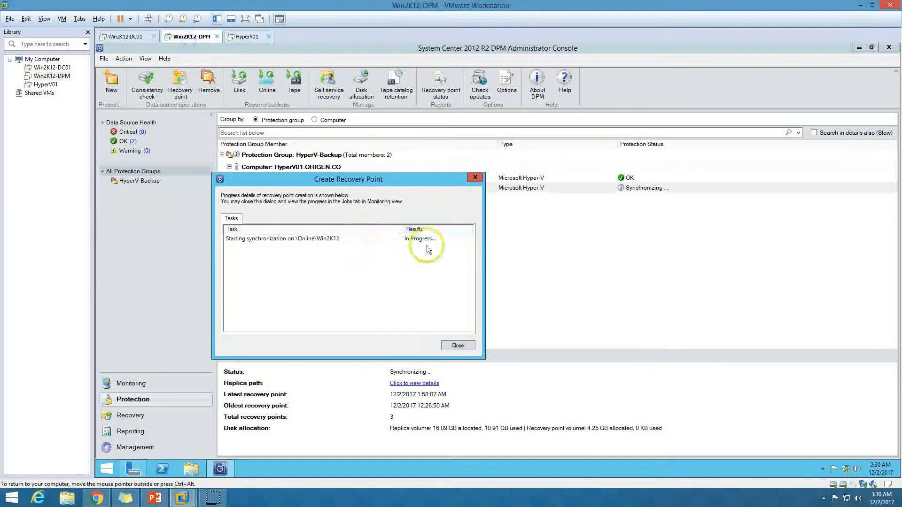
click(427, 240)
double_click(403, 229)
drag(344, 229, 372, 229)
click(410, 264)
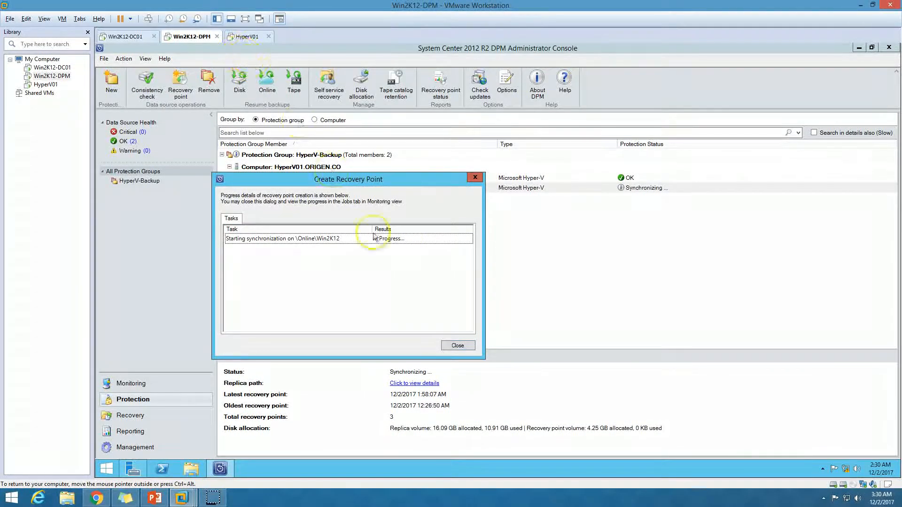
click(403, 240)
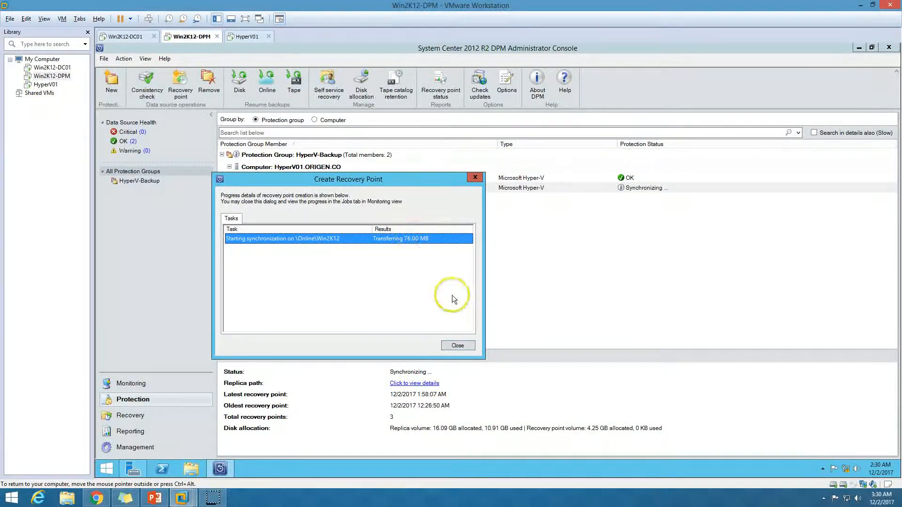
click(245, 37)
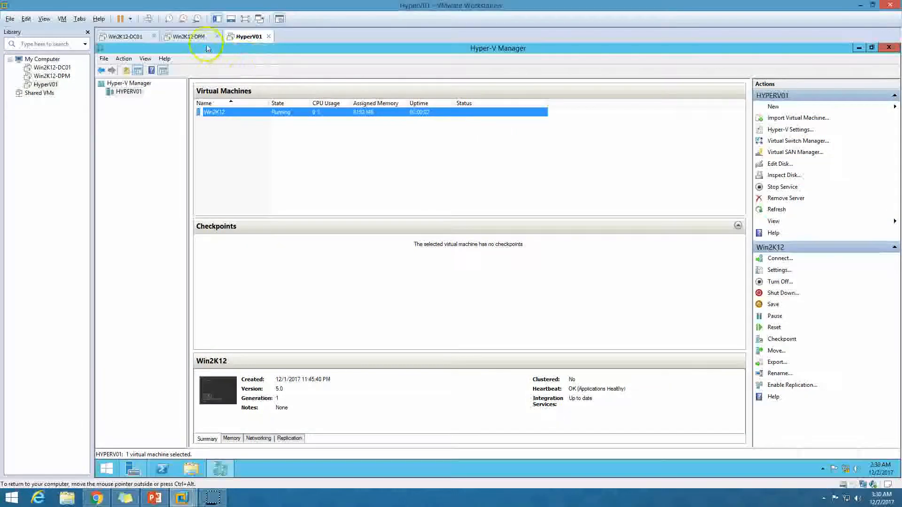
click(193, 37)
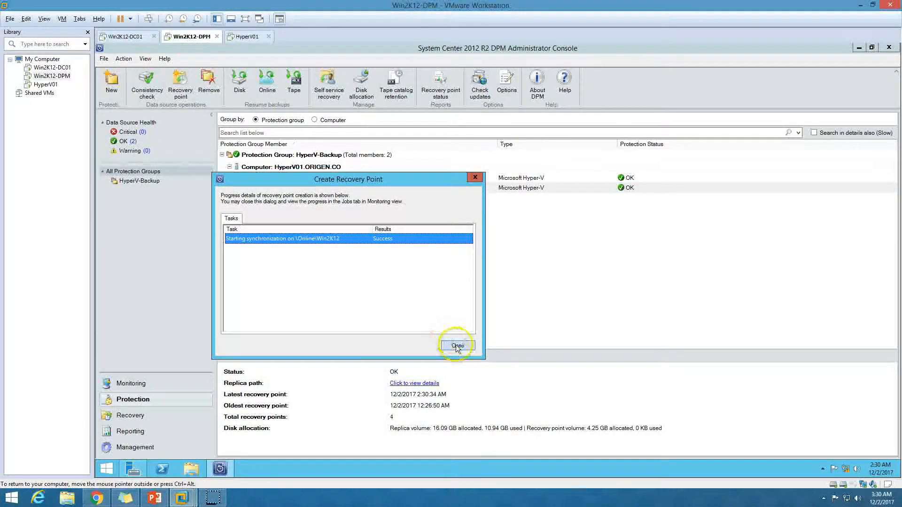
click(457, 347)
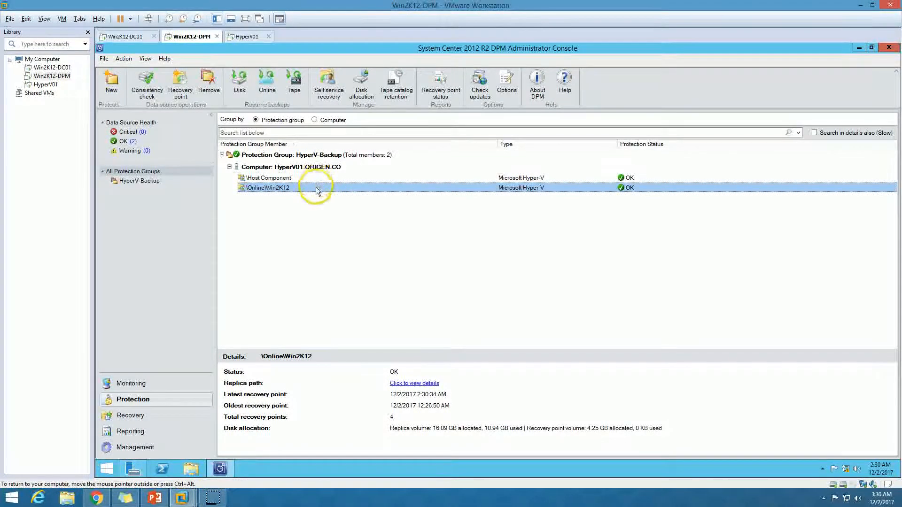
Step: Inspect the 8 completed jobs under Monitoring > All jobs, including Win2K12's 76.00 MB recovery point
click(162, 384)
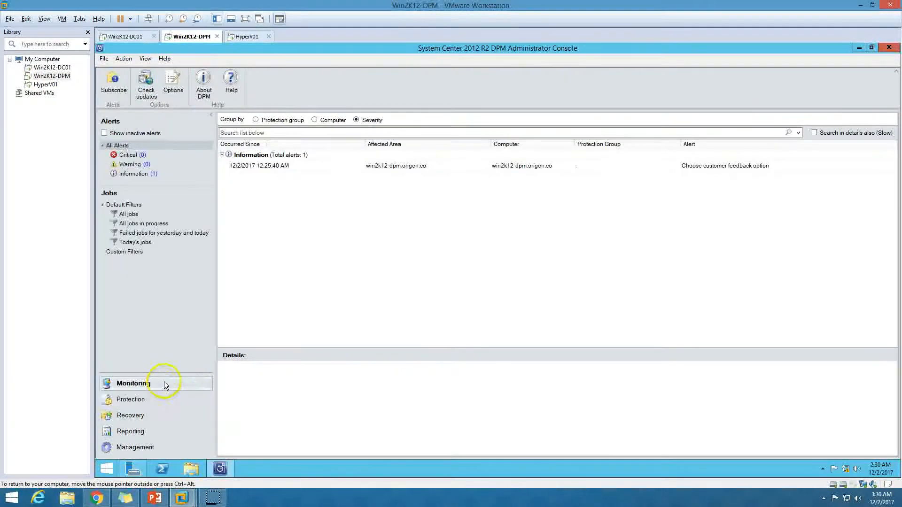
click(136, 215)
click(224, 169)
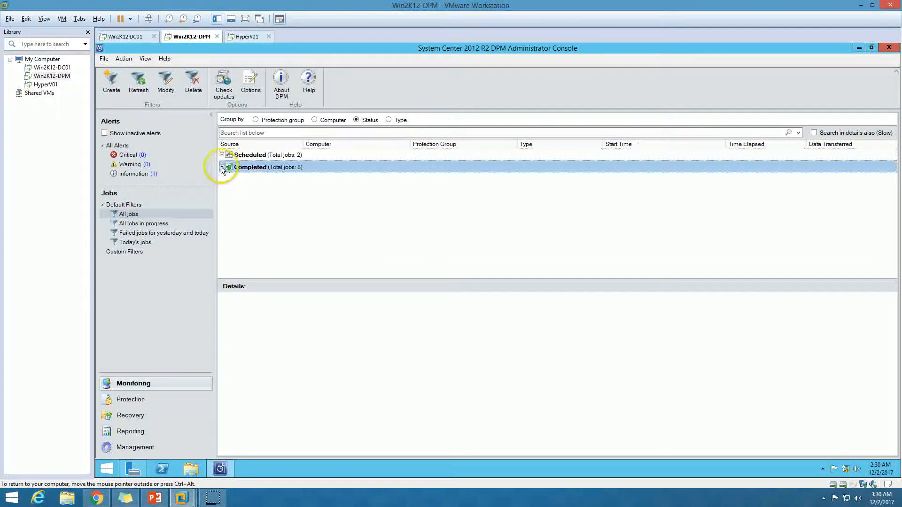
click(222, 167)
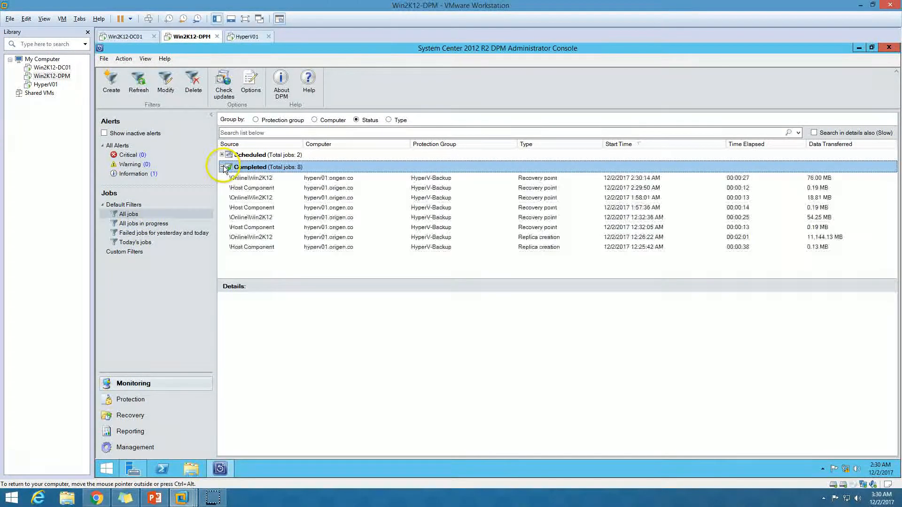
click(559, 178)
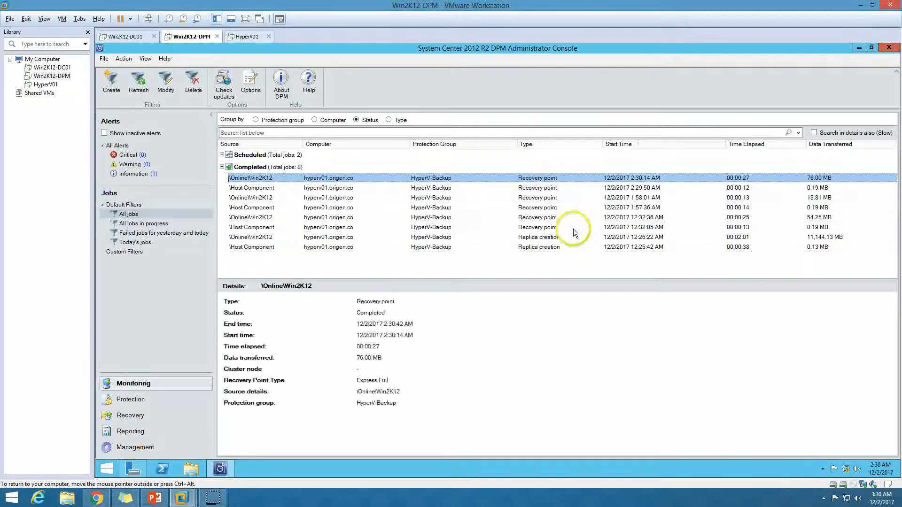
click(556, 246)
click(853, 238)
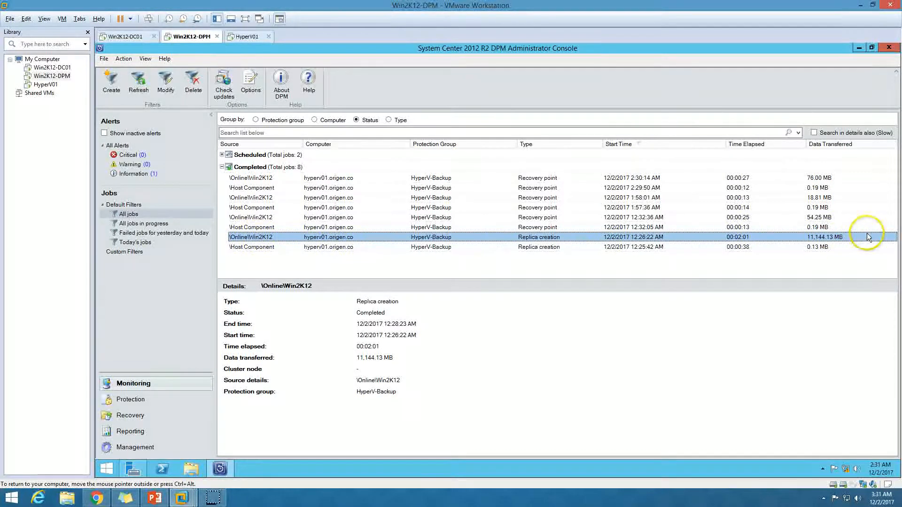
click(824, 247)
click(824, 238)
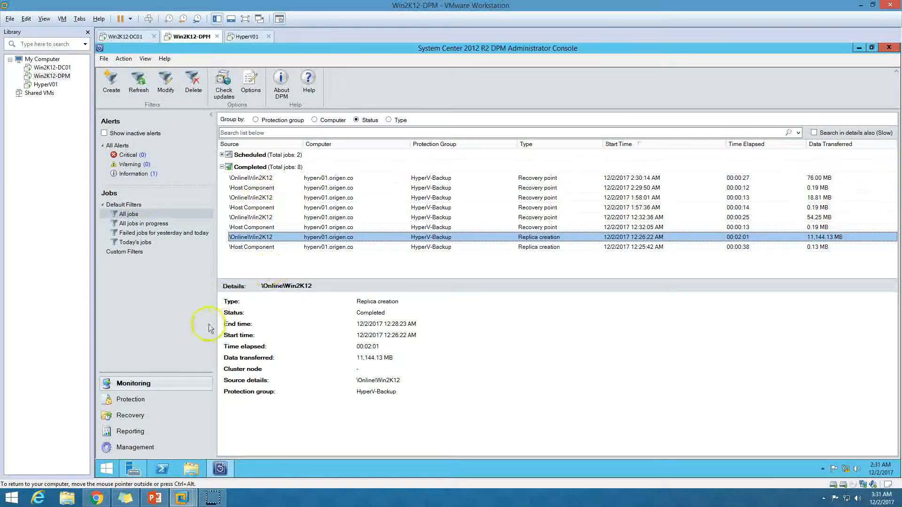
click(128, 399)
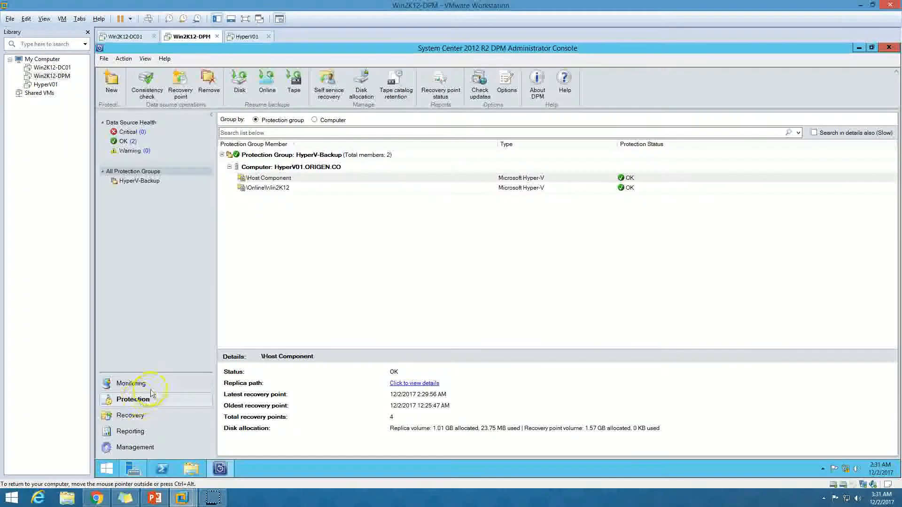
Step: Confirm the HYPERV01 agent shows OK in Management, then bring up PowerPoint's 'Demo Environment' slide
click(168, 384)
click(247, 36)
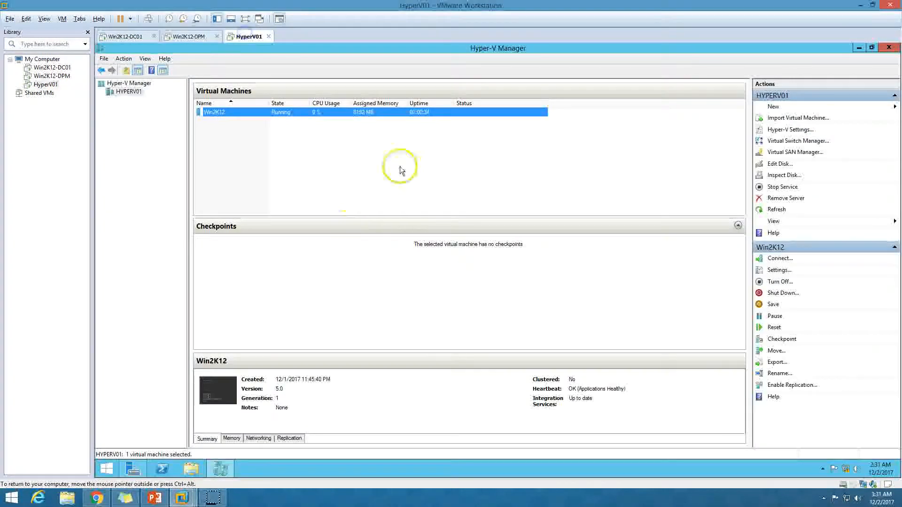
click(190, 36)
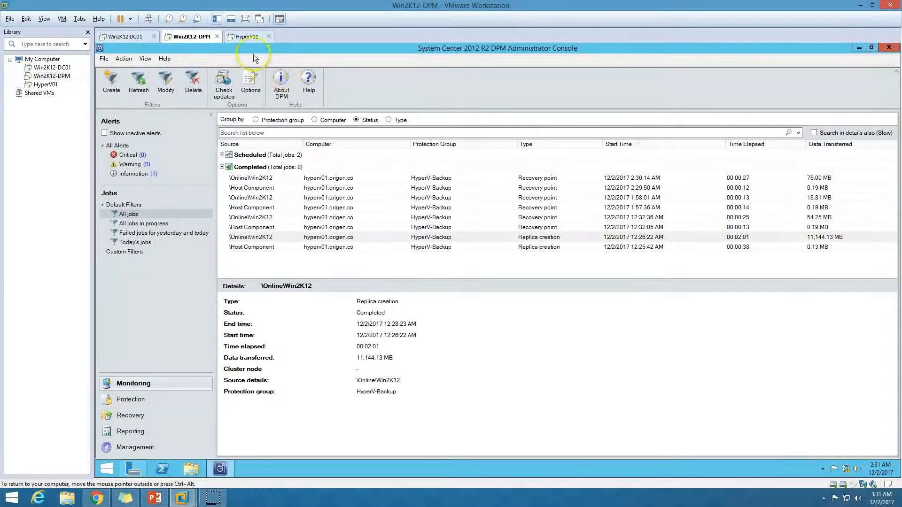
click(247, 36)
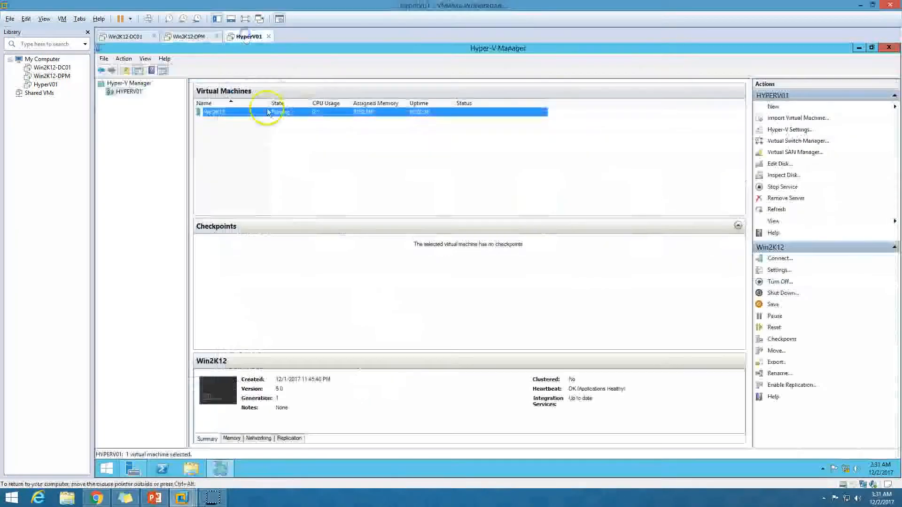
click(192, 36)
click(139, 446)
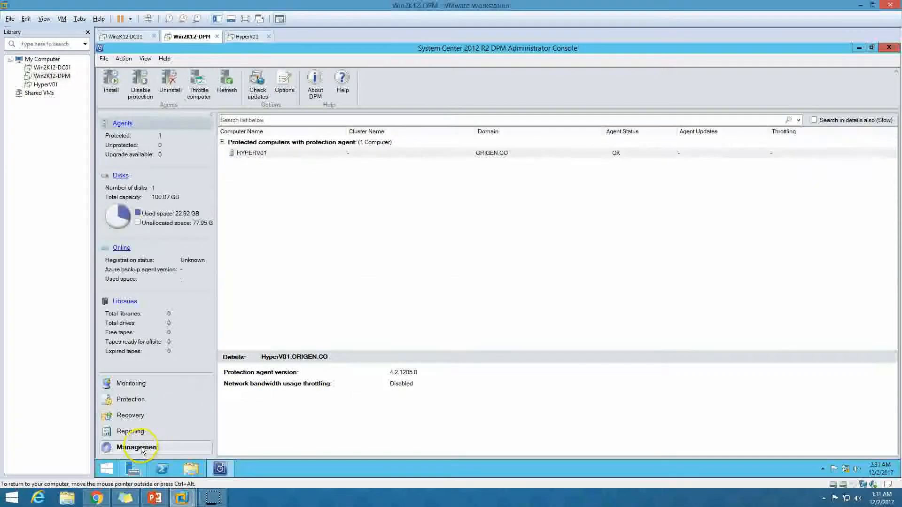
click(131, 383)
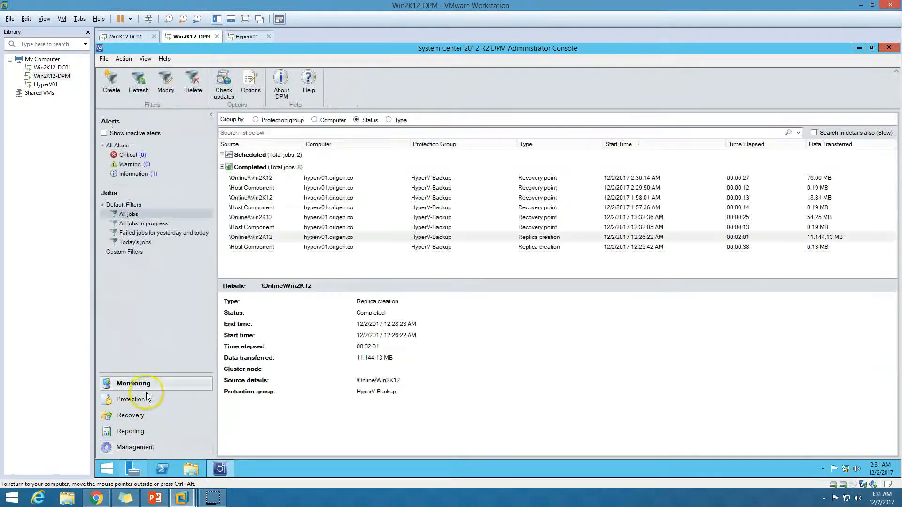
click(157, 498)
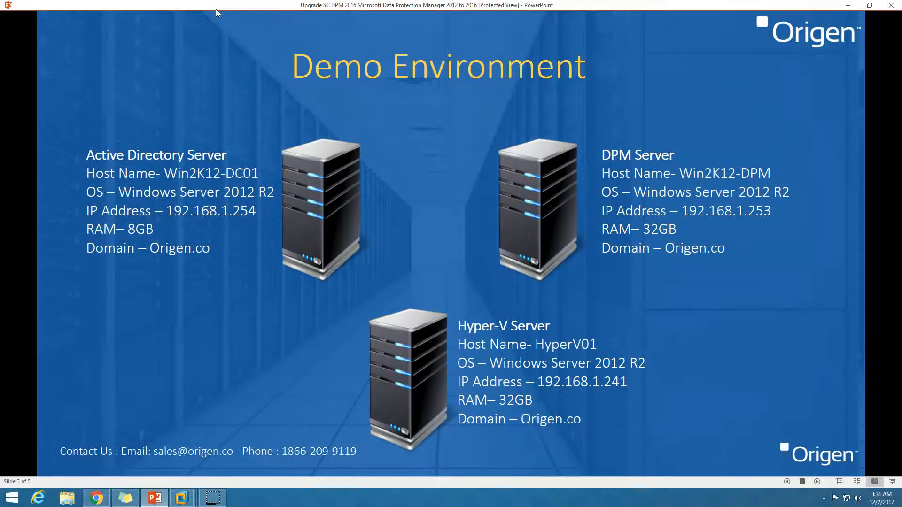
Step: Advance to the 'Upgrade to SC DPM 2012 to 2016' slide, then return to the DPM console
click(818, 483)
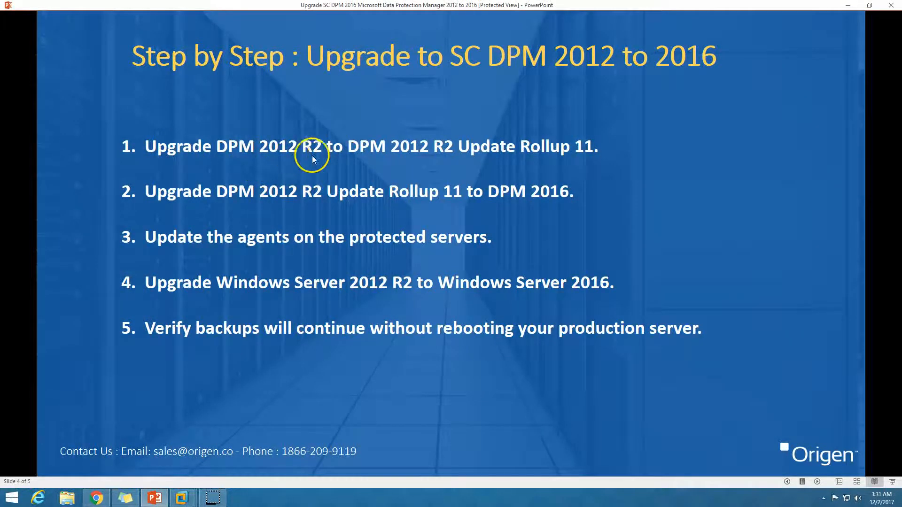
click(181, 498)
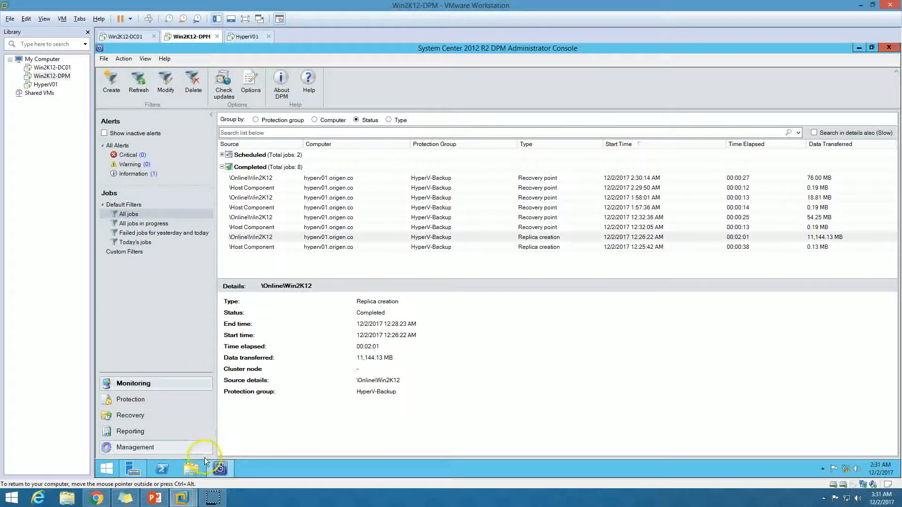
Step: Open the Downloads folder in a maximized File Explorer window
click(220, 469)
click(192, 469)
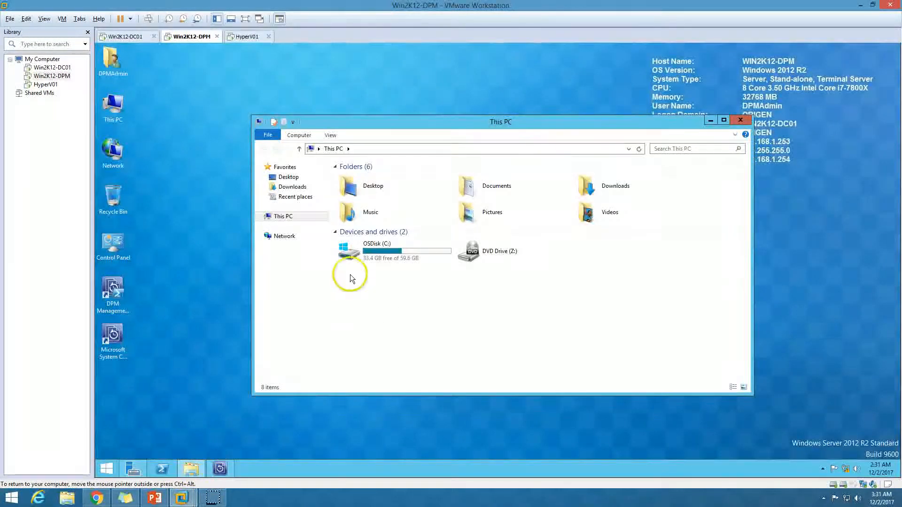
click(291, 187)
double_click(460, 122)
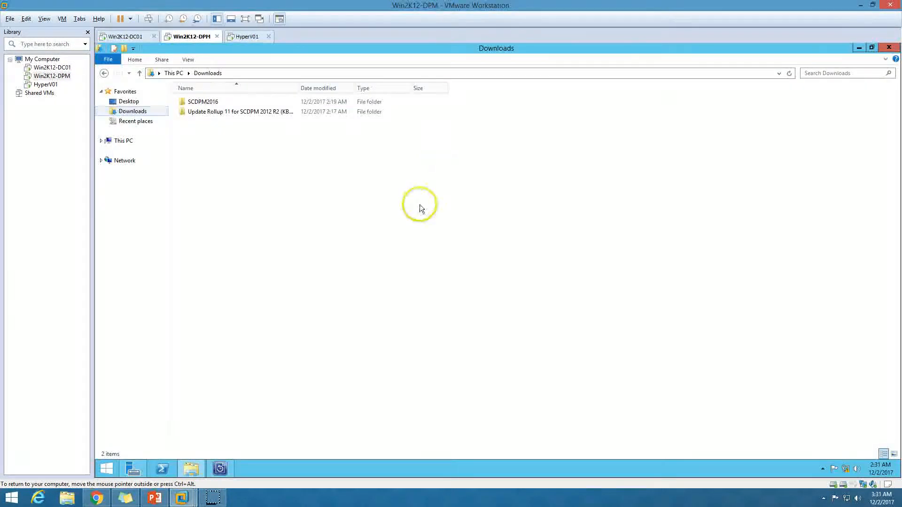
Step: Open the Update Rollup 11 (KB3162908) folder, auto-fit the Name column, and run the main DPM 2012 R2 update
click(279, 112)
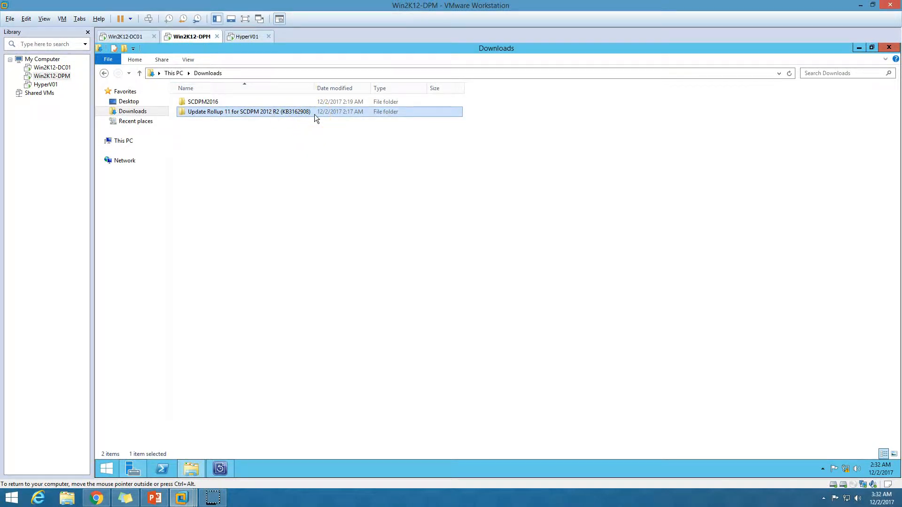
click(283, 113)
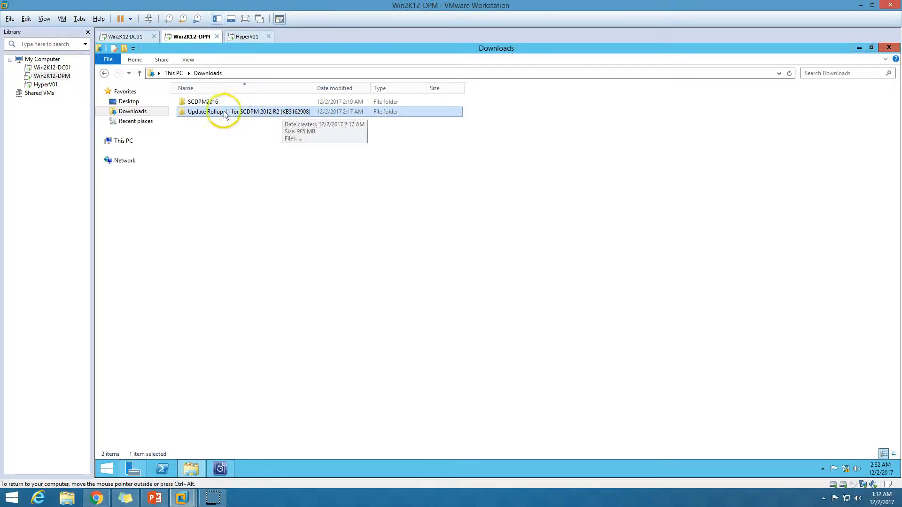
double_click(206, 112)
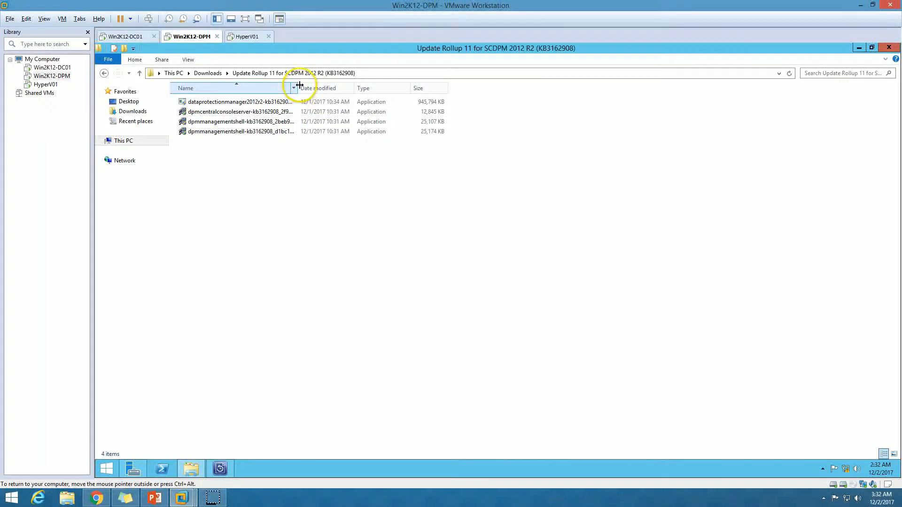
double_click(299, 88)
click(230, 104)
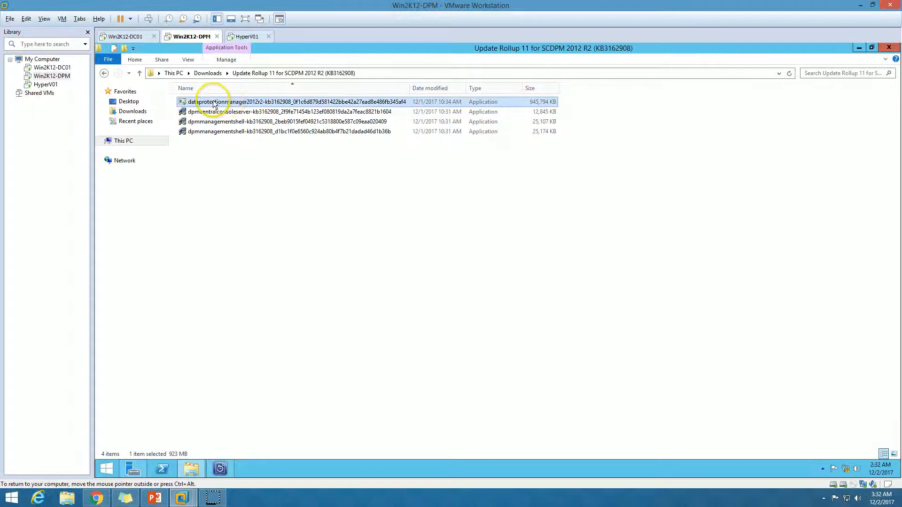
double_click(305, 106)
Step: Allow the KB3162908 installer to run and close the folder while files extract to the Welcome page
click(529, 272)
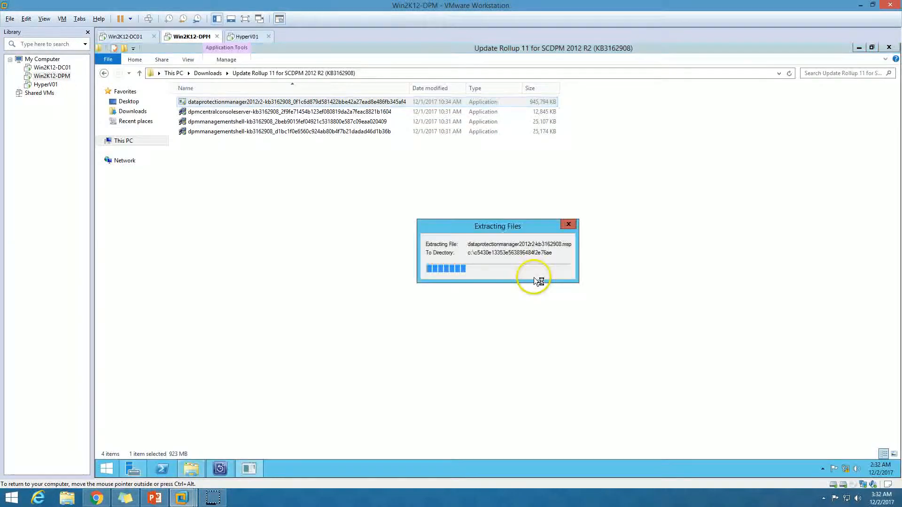
click(889, 47)
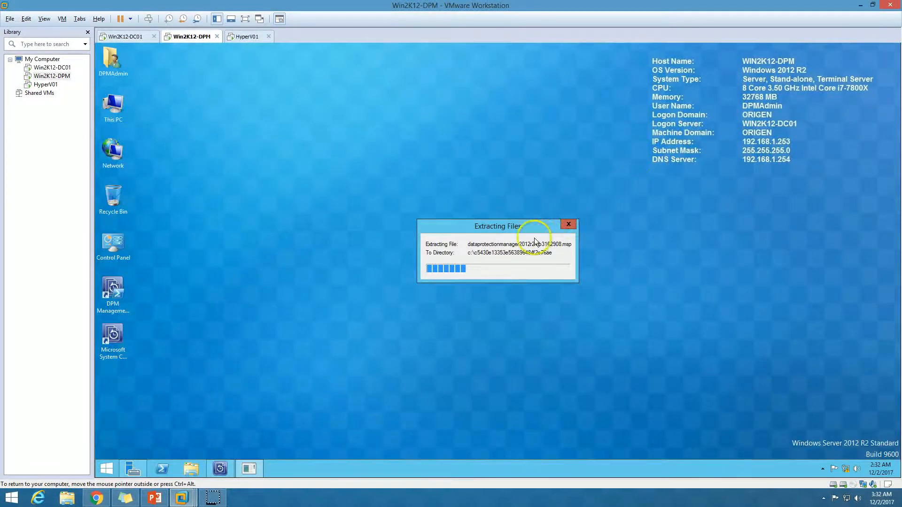
drag(502, 224, 442, 195)
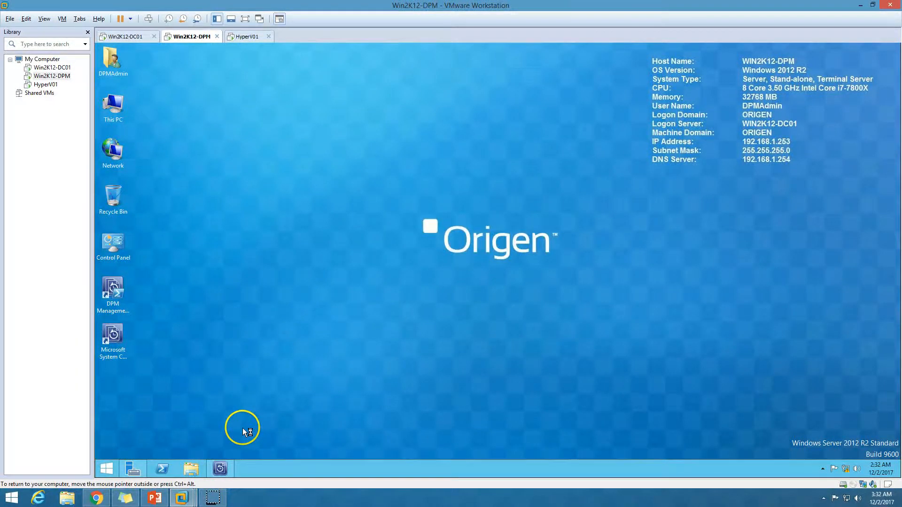
drag(365, 151, 423, 148)
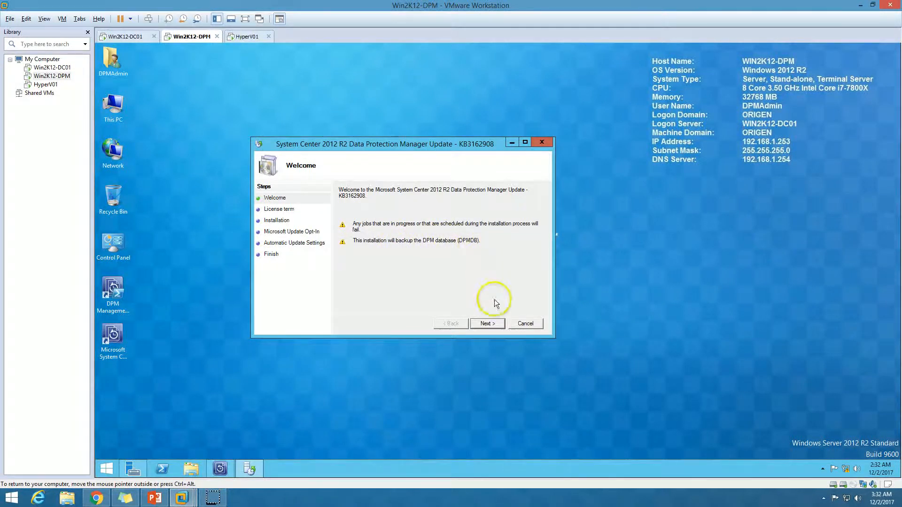
Step: Accept the KB3162908 license terms and start installing the update
click(490, 326)
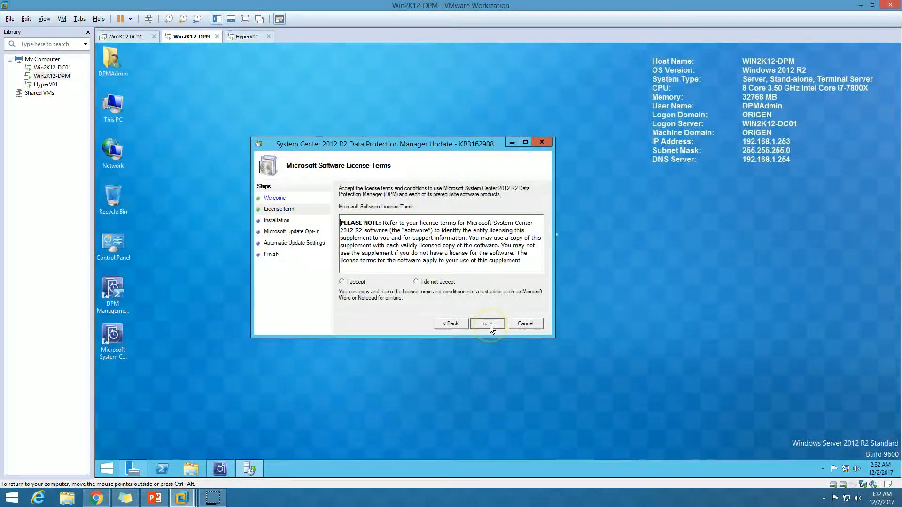
click(356, 282)
click(396, 253)
click(487, 323)
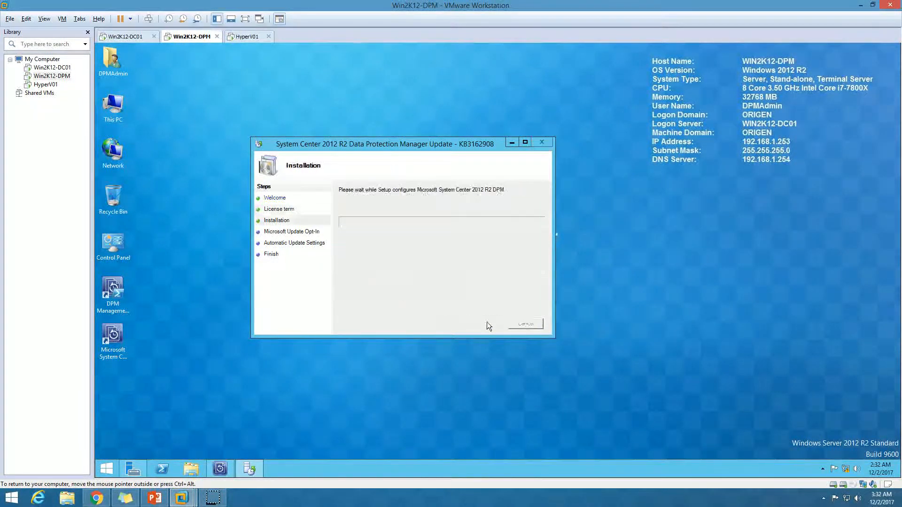
Step: Reposition the installing setup window, refresh the desktop, and bring the upgrade steps slide back up
drag(424, 145, 514, 151)
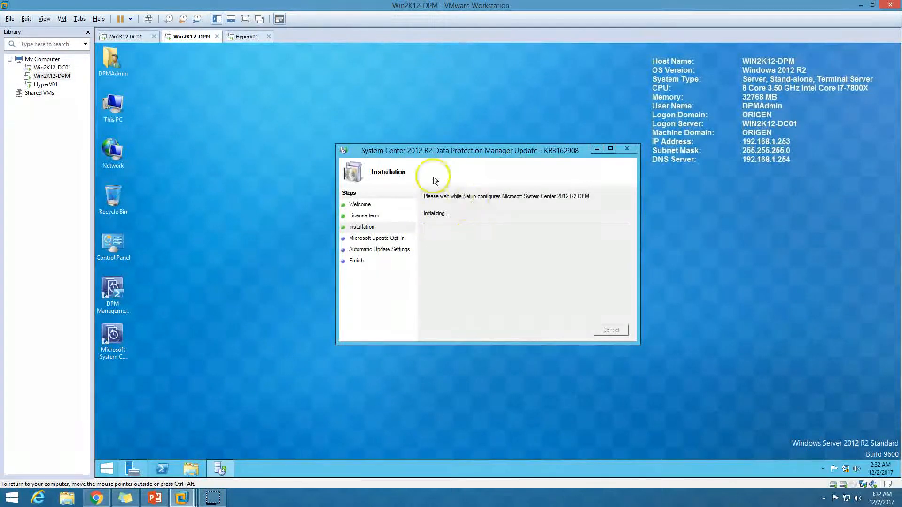
right_click(277, 180)
click(302, 207)
click(474, 181)
click(239, 317)
drag(474, 151, 451, 148)
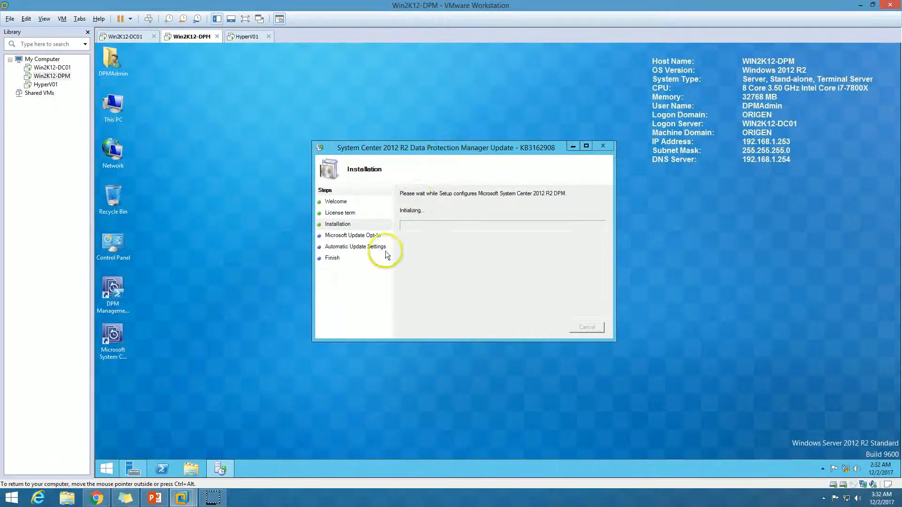
click(155, 497)
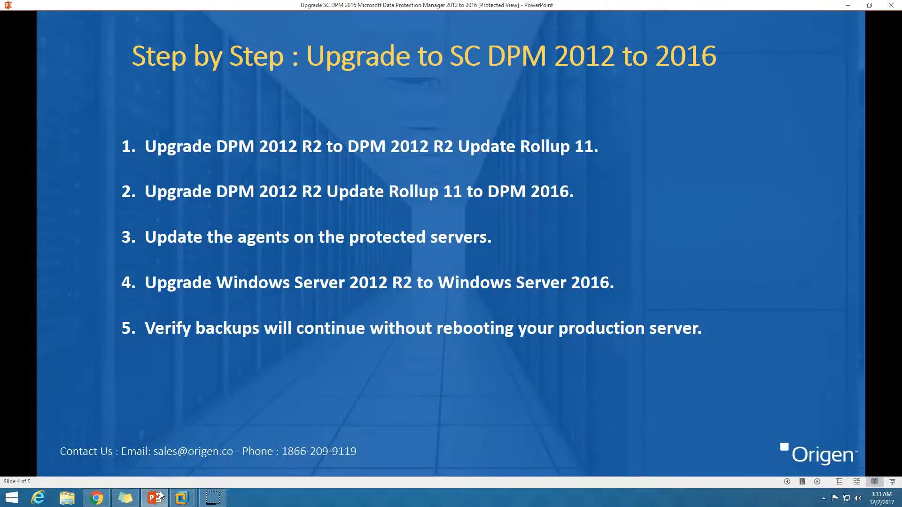
Step: Minimize the PowerPoint slide to return to the DPM server's Installation dialog
click(155, 497)
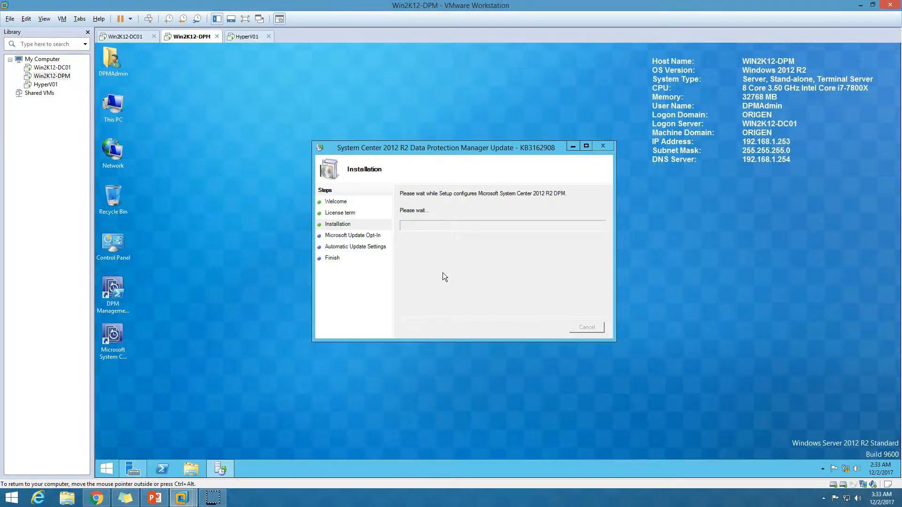
Step: On HyperV01, clear Hyper-V Manager and Server Manager away and open Programs and Features from This PC
click(247, 37)
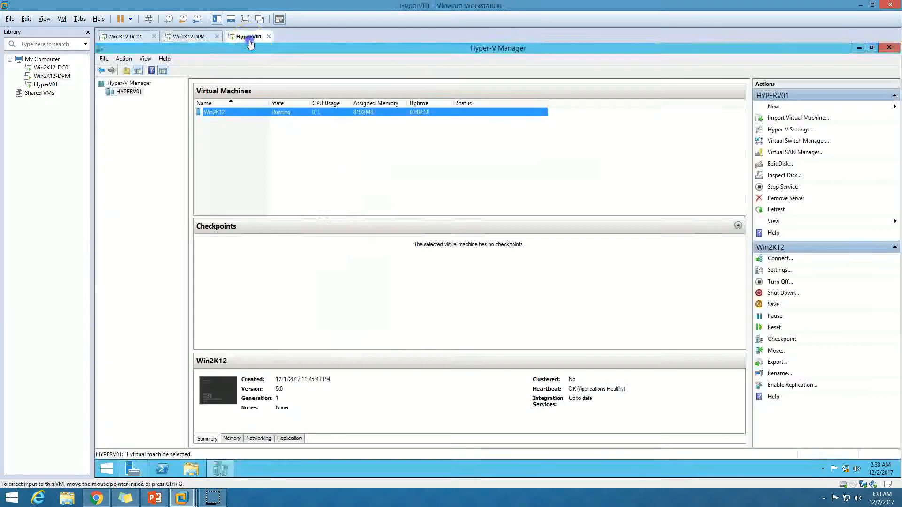
click(221, 468)
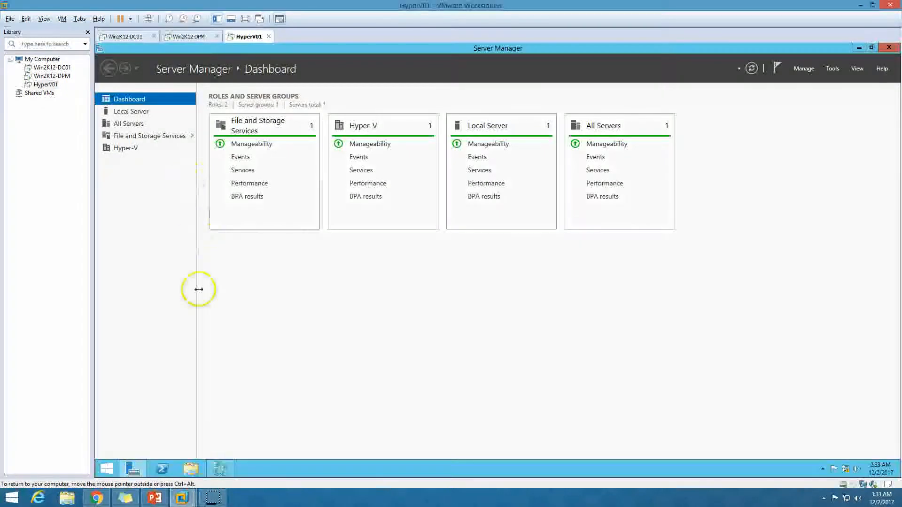
click(222, 467)
click(858, 47)
click(858, 46)
double_click(122, 111)
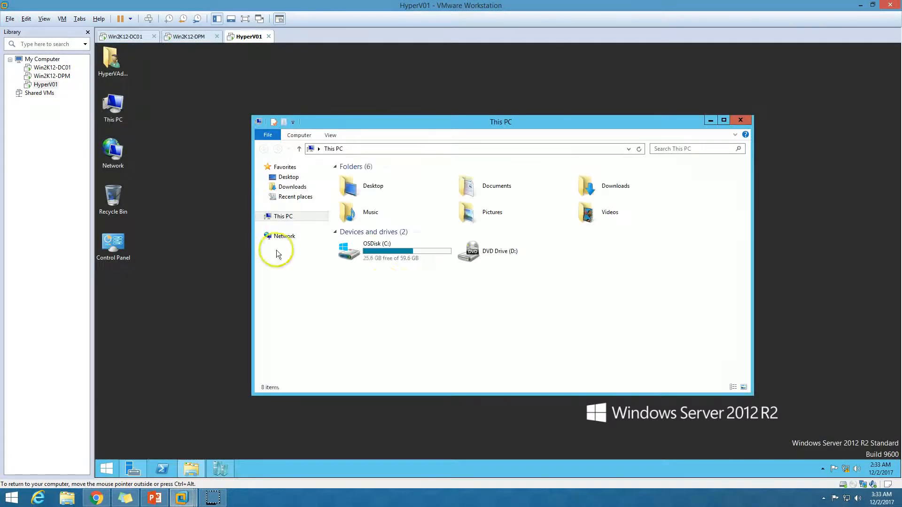
click(298, 135)
click(474, 147)
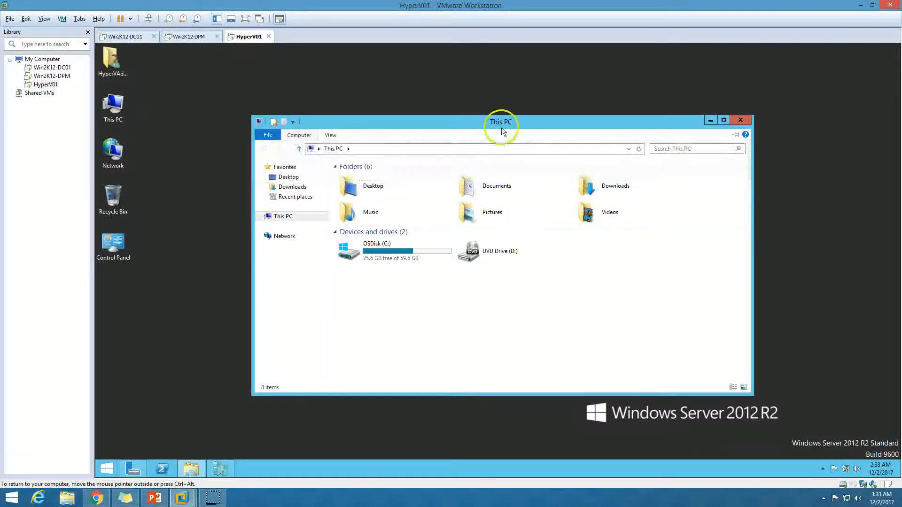
Step: Confirm the DPM 2012 R2 Protection Agent shows version 4.2.1205.0, cancelling its uninstall prompt
double_click(503, 121)
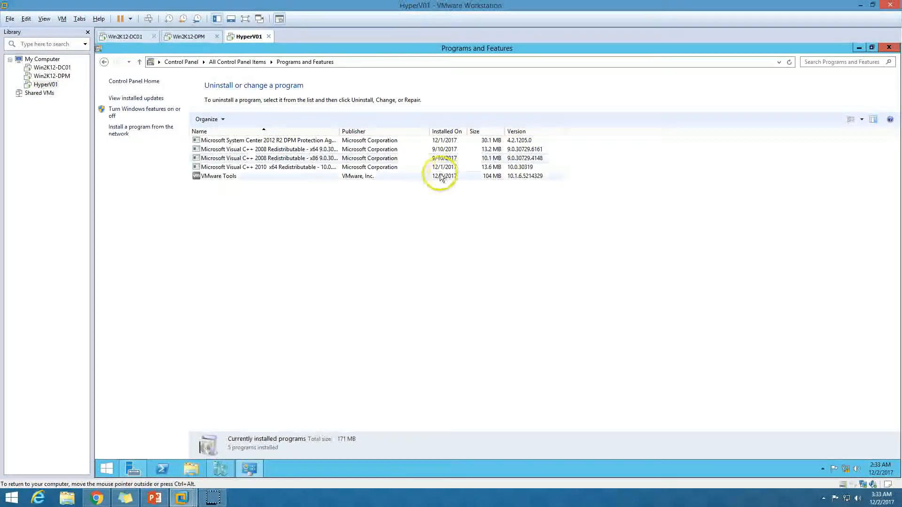
double_click(339, 131)
click(328, 141)
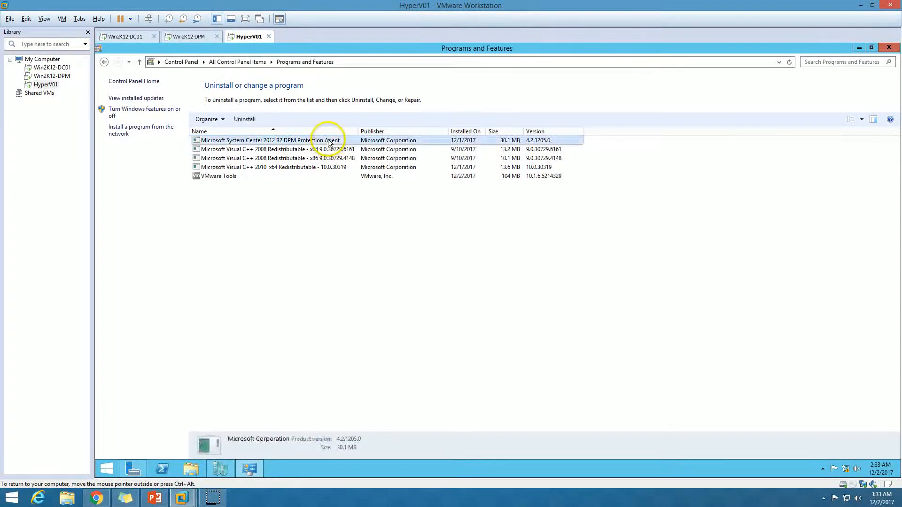
double_click(304, 141)
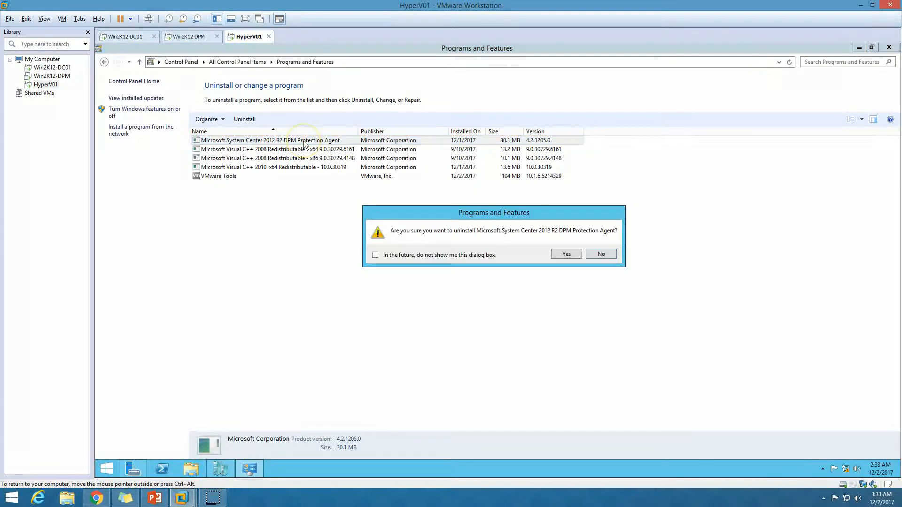
click(599, 256)
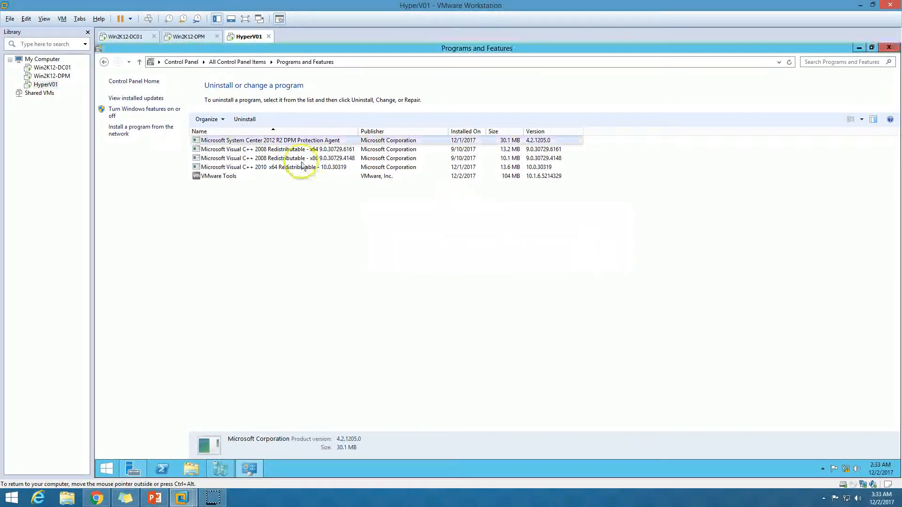
click(198, 38)
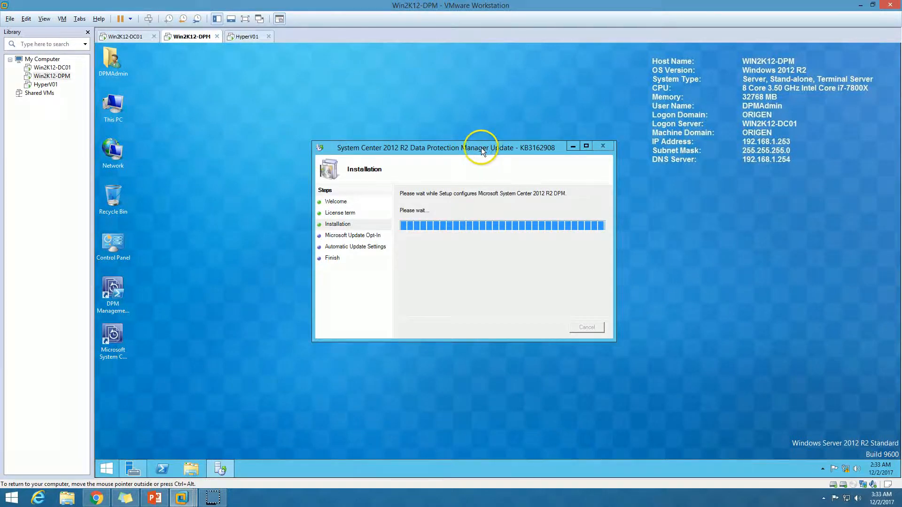
Step: Decline Microsoft Update, finish the KB3162908 installation, and close the installer
drag(481, 147, 467, 148)
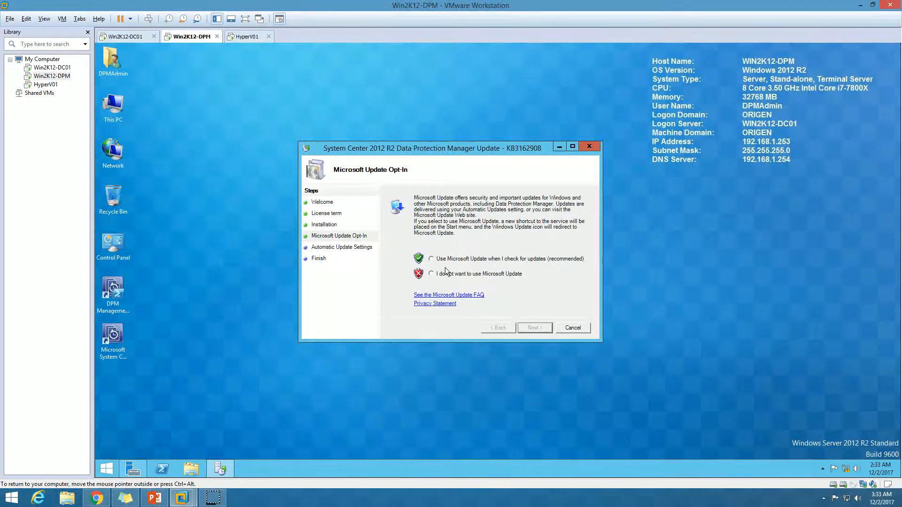
click(451, 277)
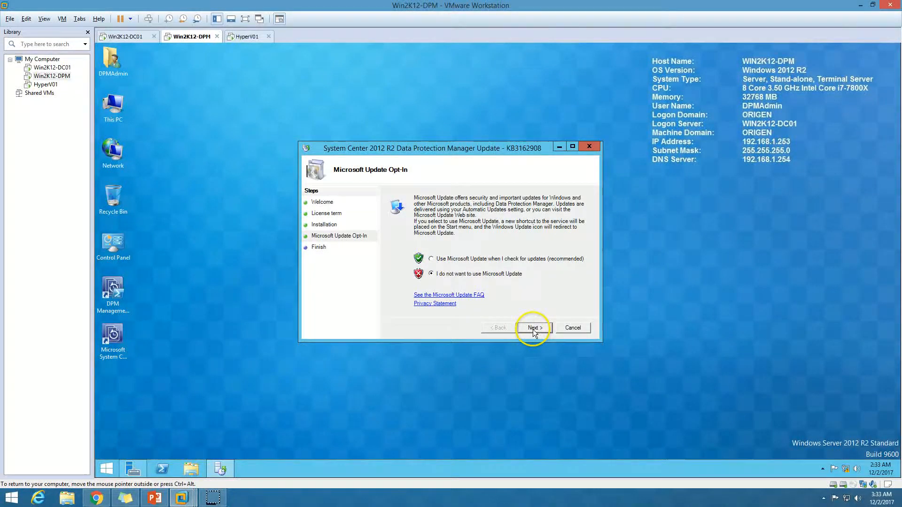
click(533, 329)
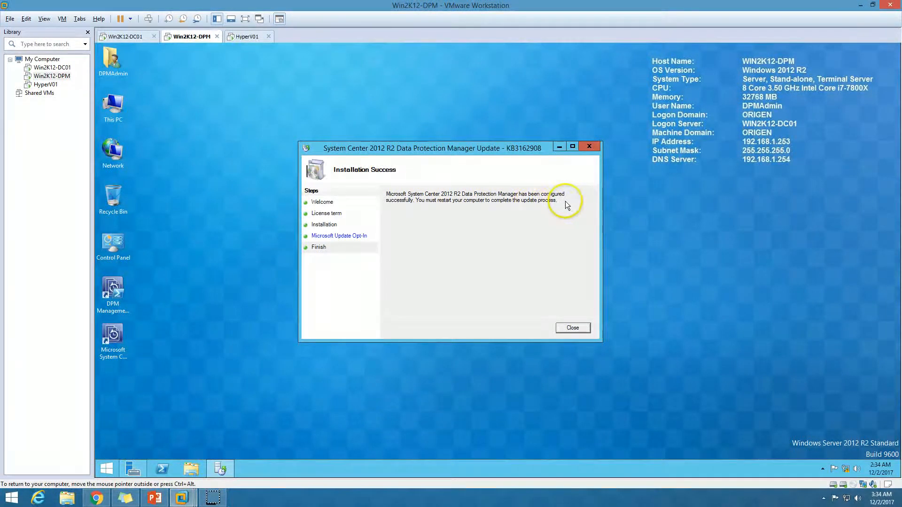
click(580, 330)
Step: Acknowledge the restart-required message and restart the DPM server from the Start screen
click(565, 285)
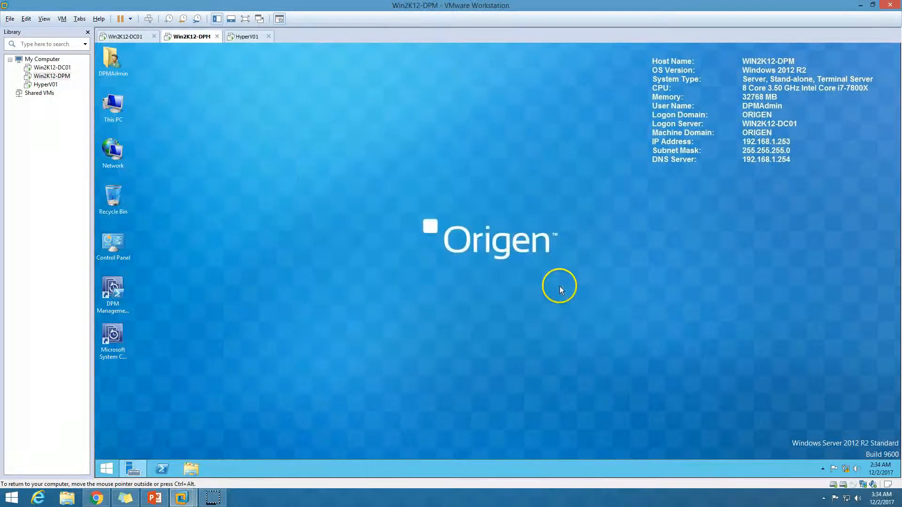
click(131, 469)
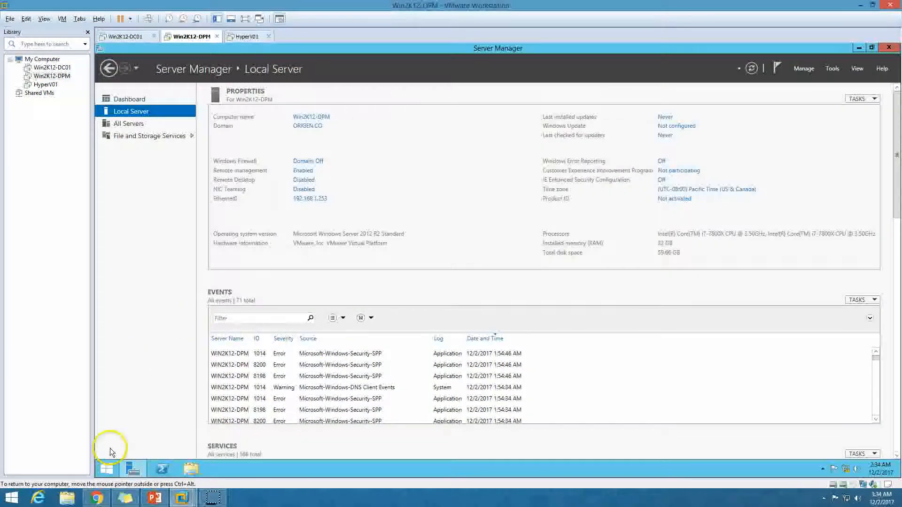
click(106, 467)
click(842, 81)
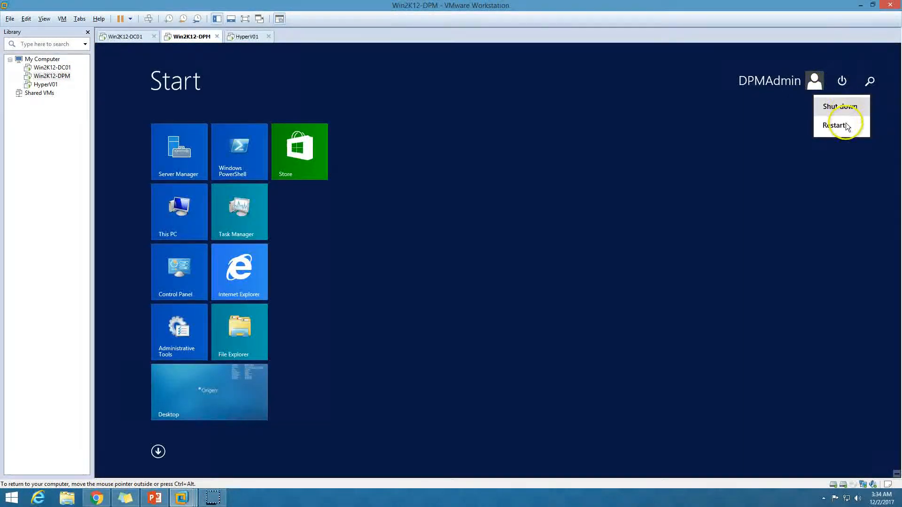
click(839, 123)
click(864, 157)
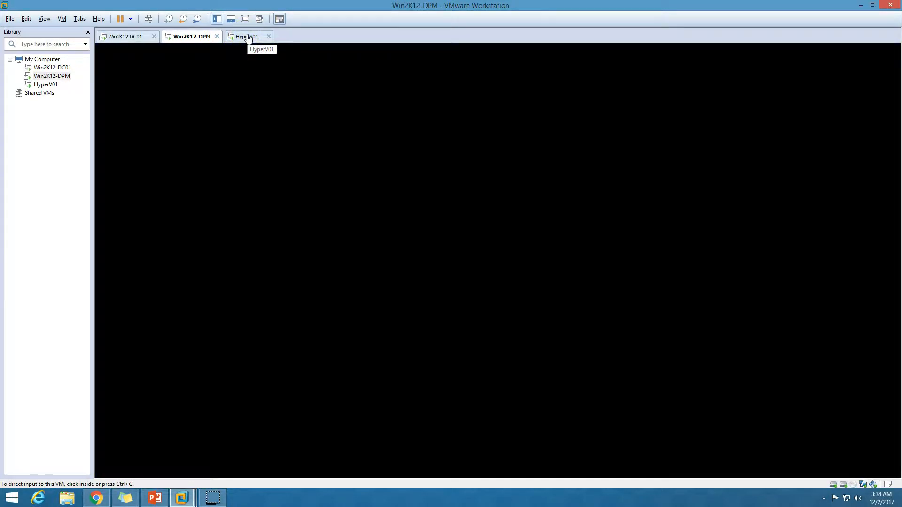
Step: Minimize HyperV01's installed programs window and return to the DPM server VM
click(247, 36)
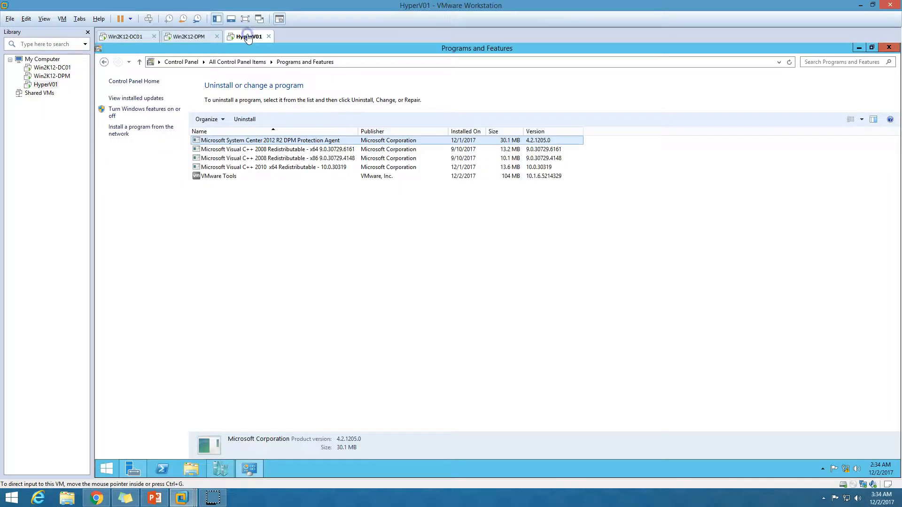
click(859, 48)
click(192, 37)
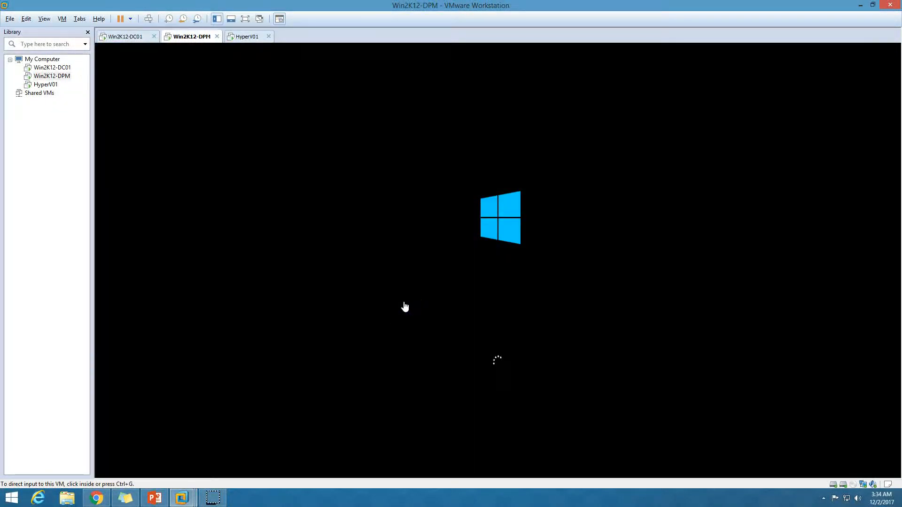
click(253, 38)
click(202, 38)
Step: Send Ctrl+Alt+Del and sign in to the restarted DPM server with the admin account password
click(309, 220)
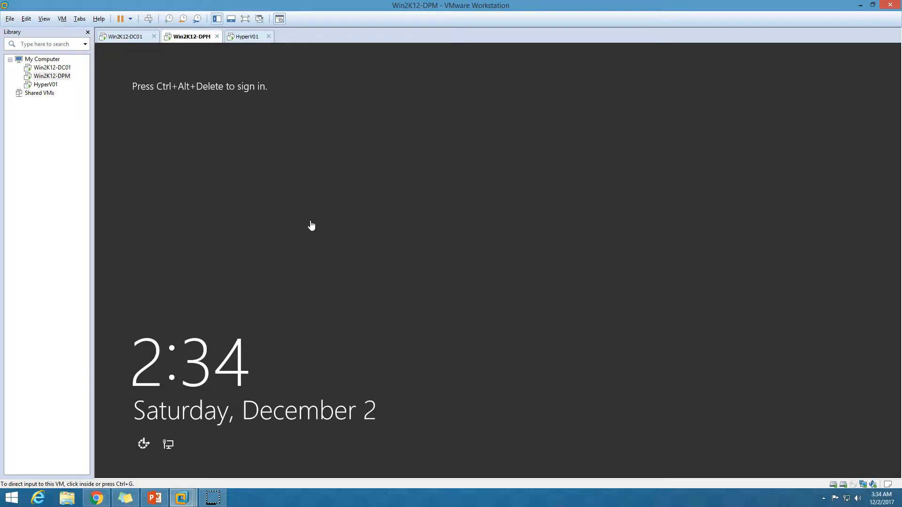
click(149, 19)
click(487, 208)
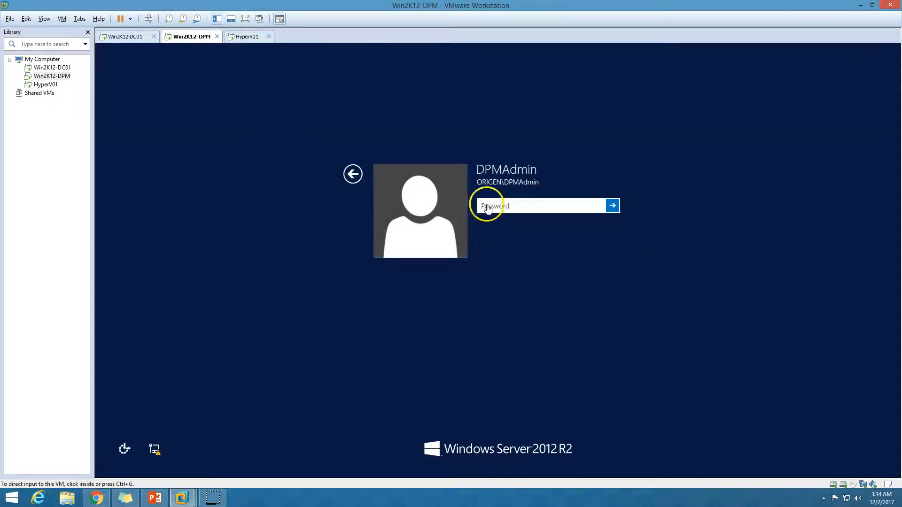
text(P)
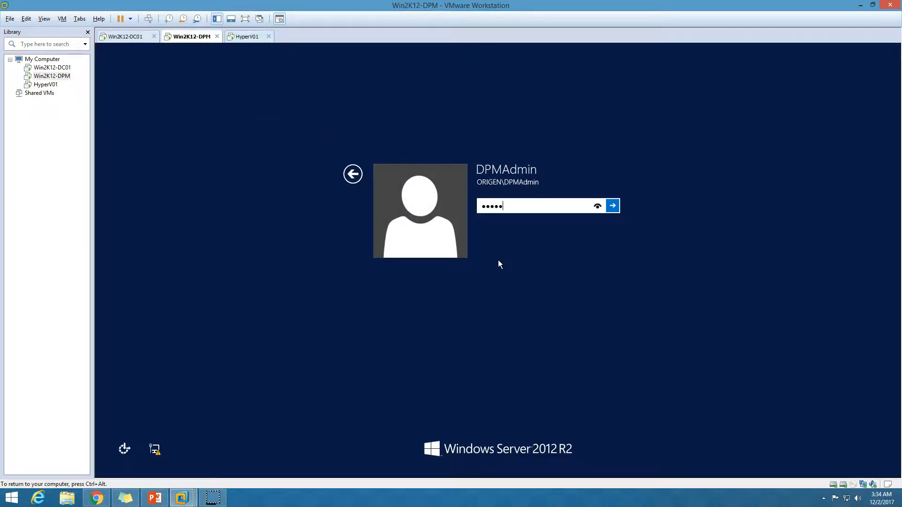
text(a$$w0)
key(Return)
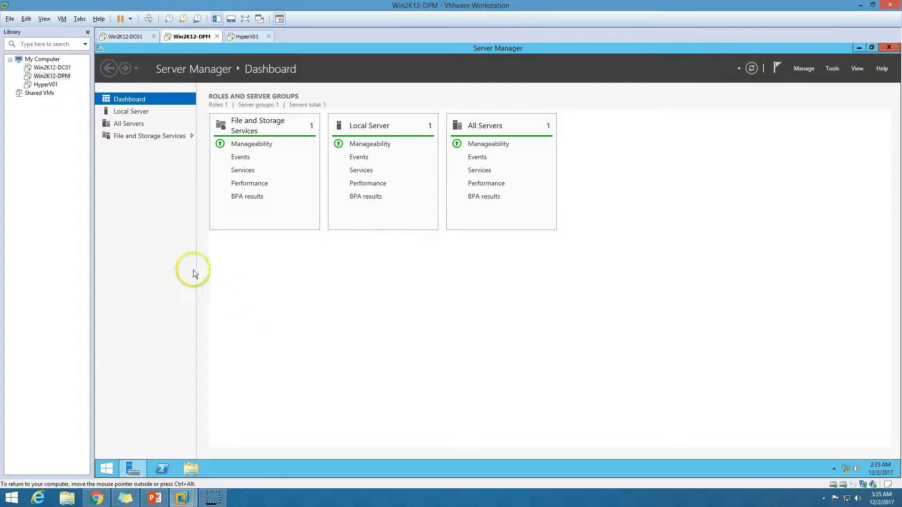
Step: Launch the DPM Administrator Console from the desktop with admin rights and maximize it
click(140, 111)
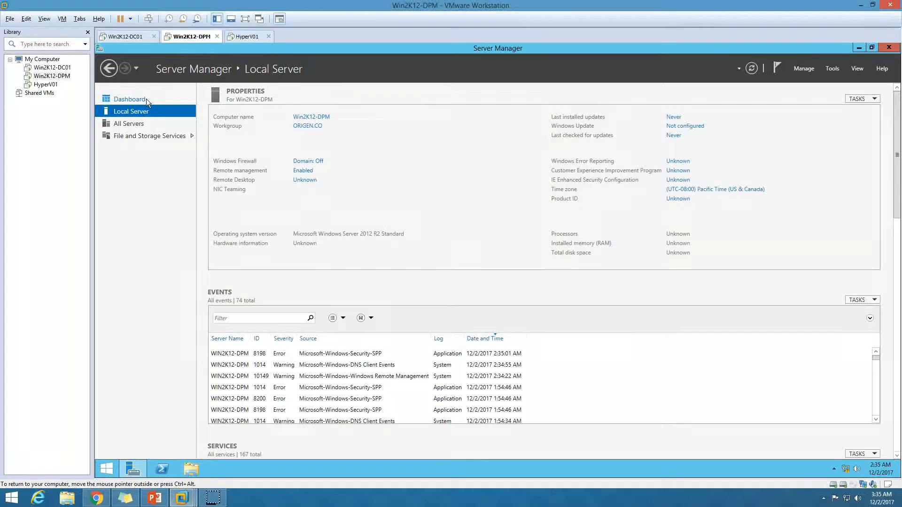
click(146, 99)
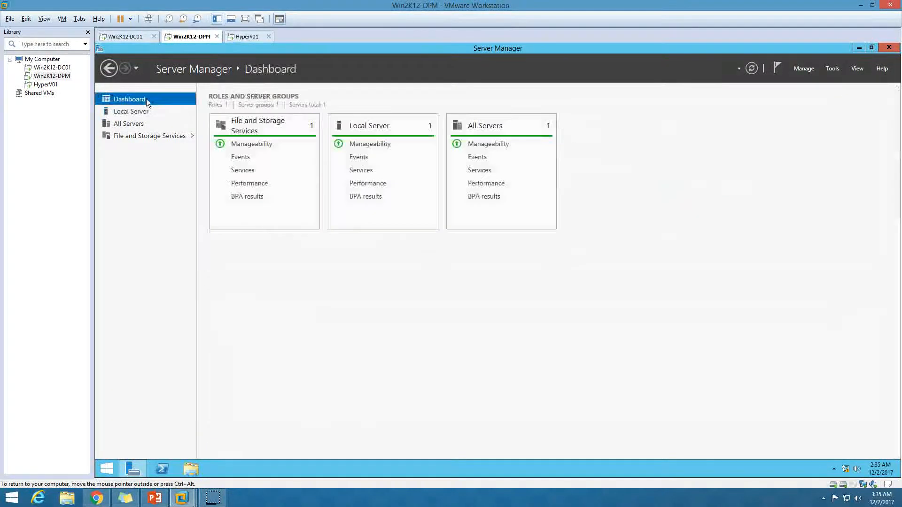
click(131, 469)
double_click(124, 344)
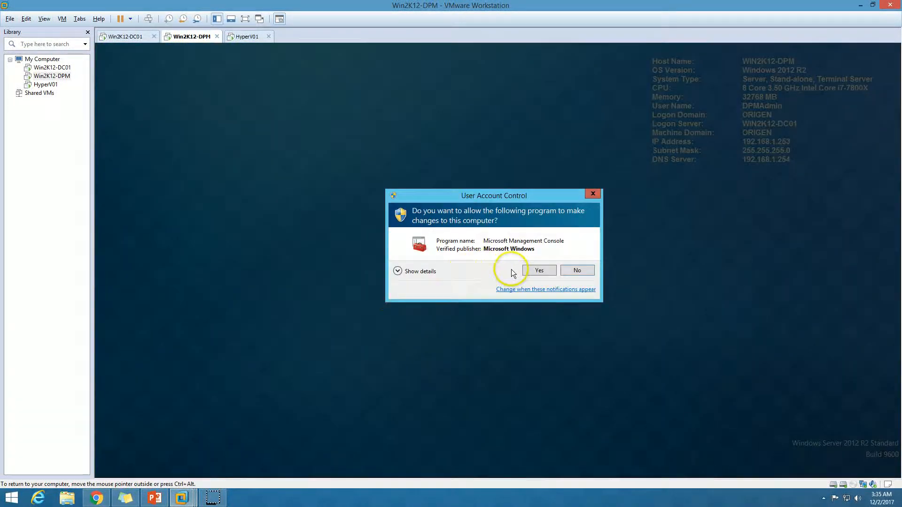
click(545, 270)
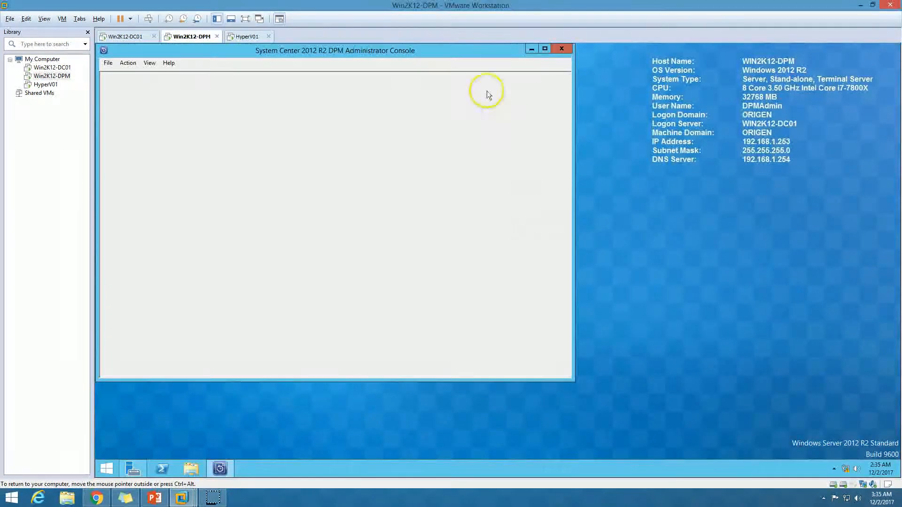
double_click(497, 48)
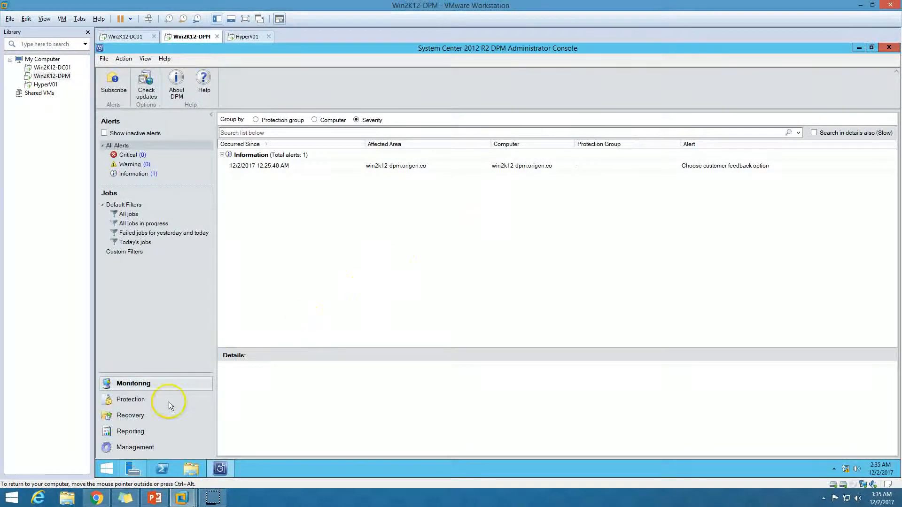
Step: In Management, update the HYPERV01 protection agent and confirm the upgrade warning
click(127, 445)
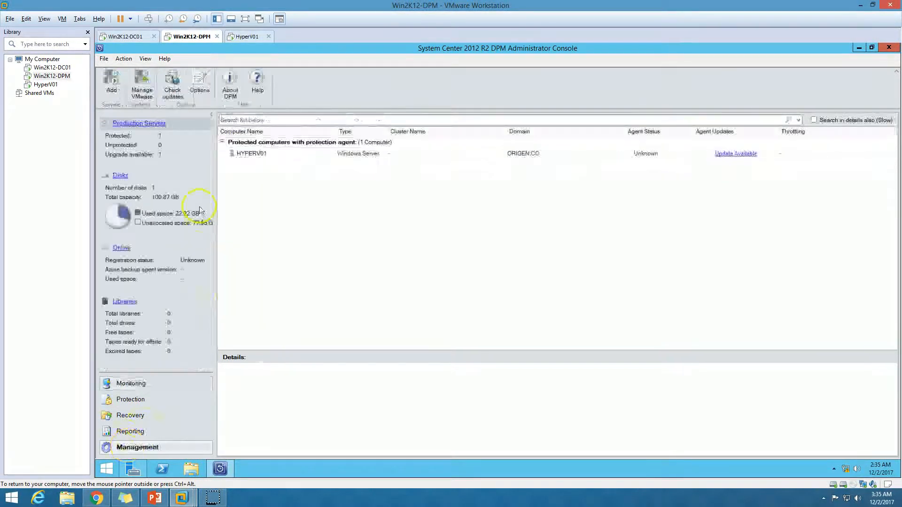
click(282, 155)
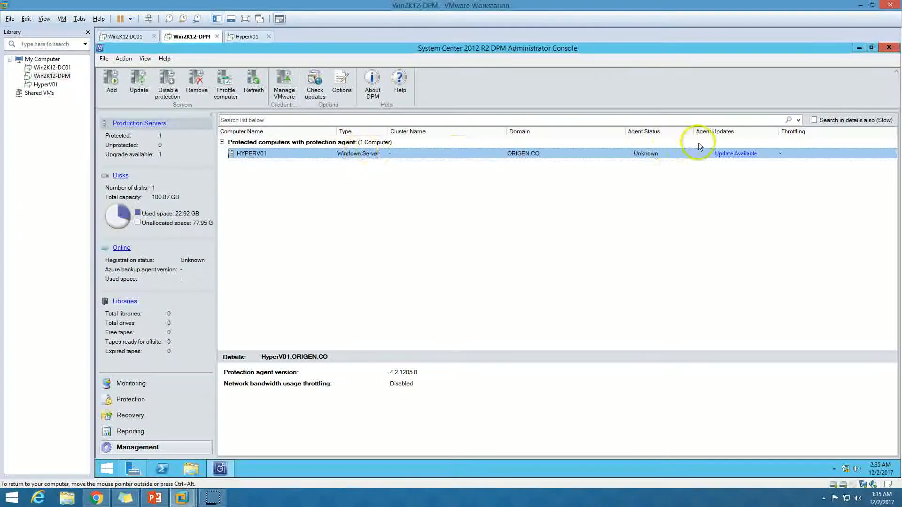
right_click(599, 154)
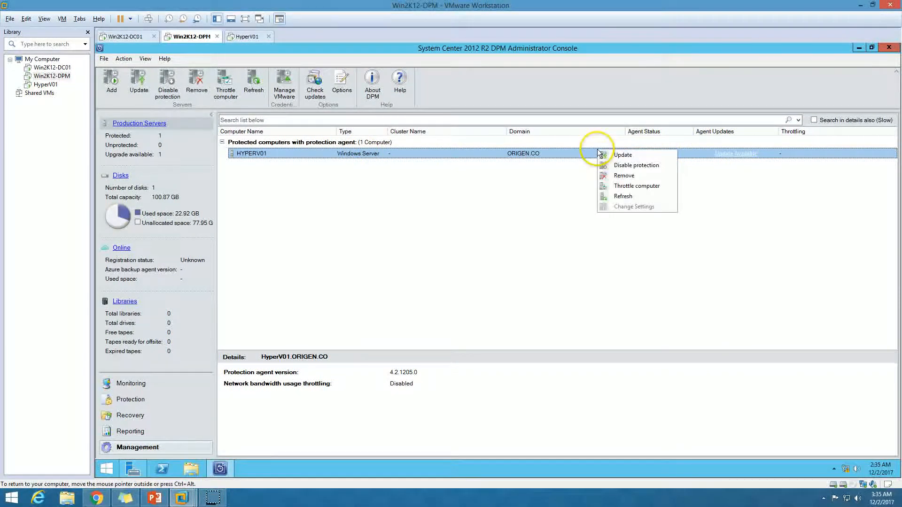
click(633, 157)
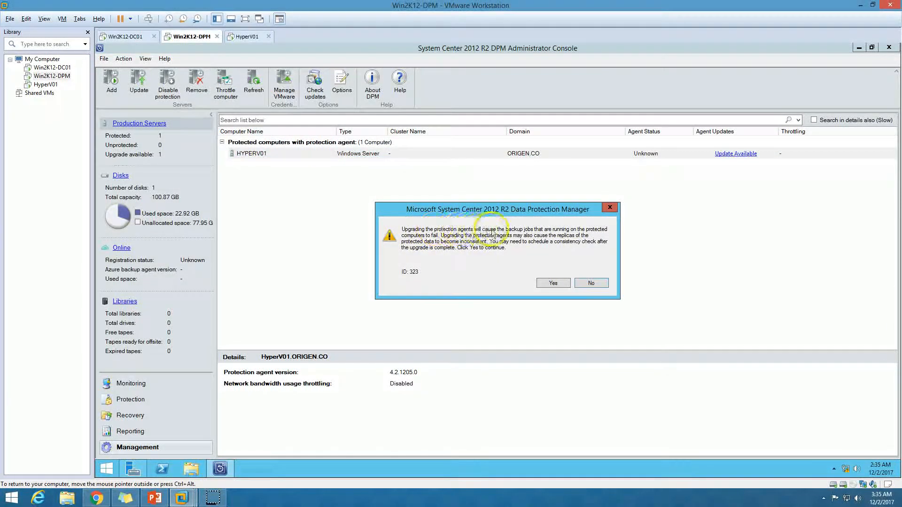
click(553, 283)
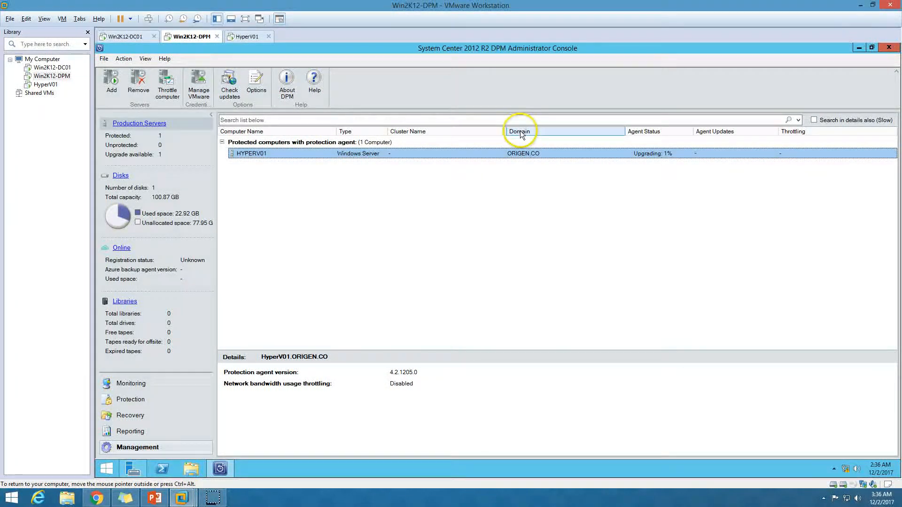
click(246, 36)
click(193, 37)
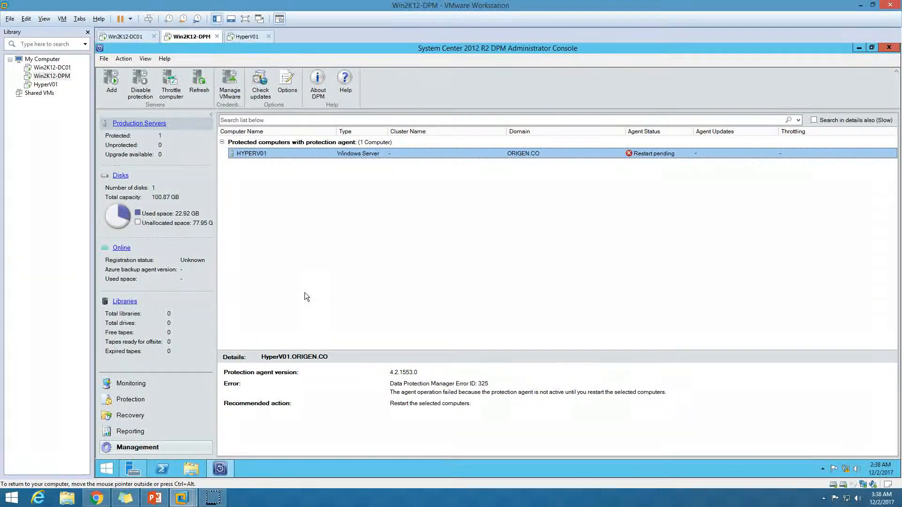
Step: Refresh HyperV01's Programs and Features to confirm the agent at 4.2.1553.0, then close it
click(249, 37)
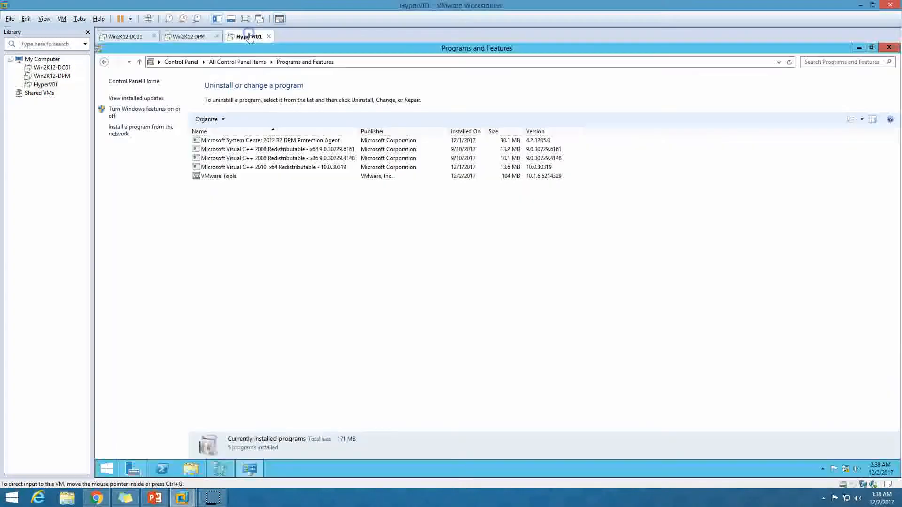
click(790, 64)
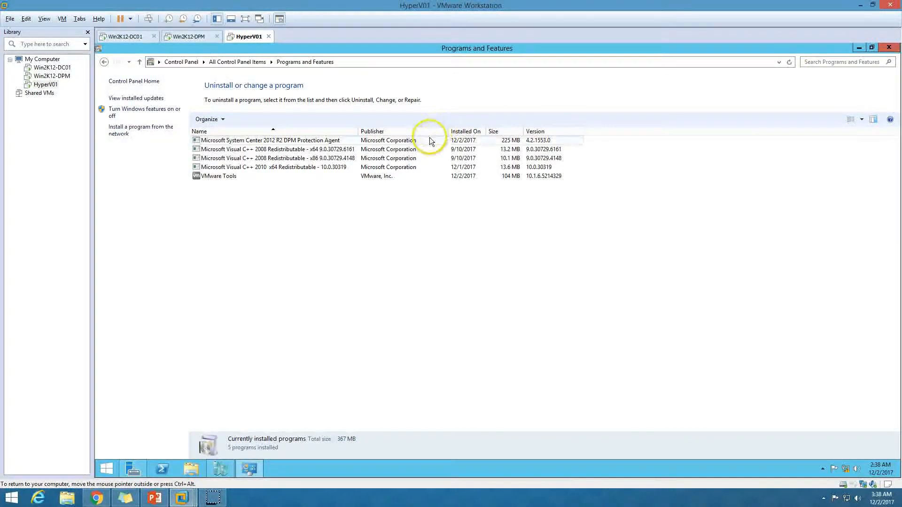
click(349, 140)
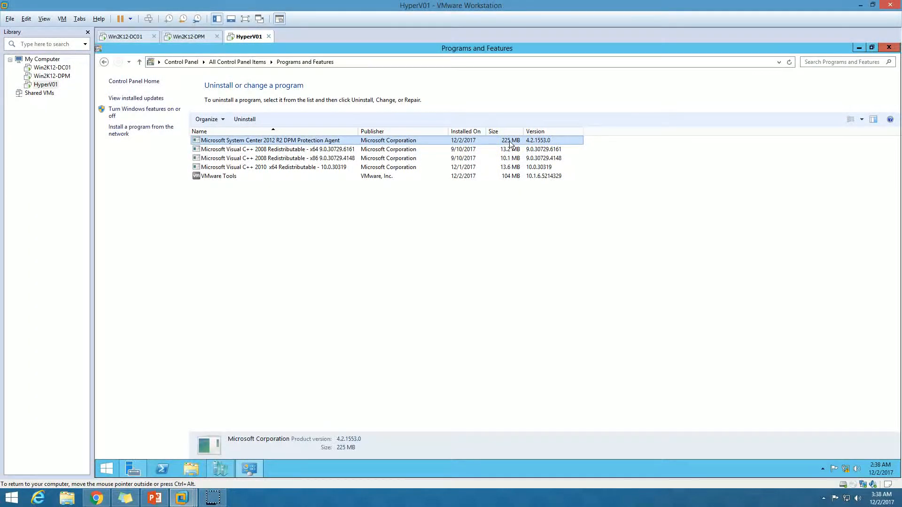
click(889, 48)
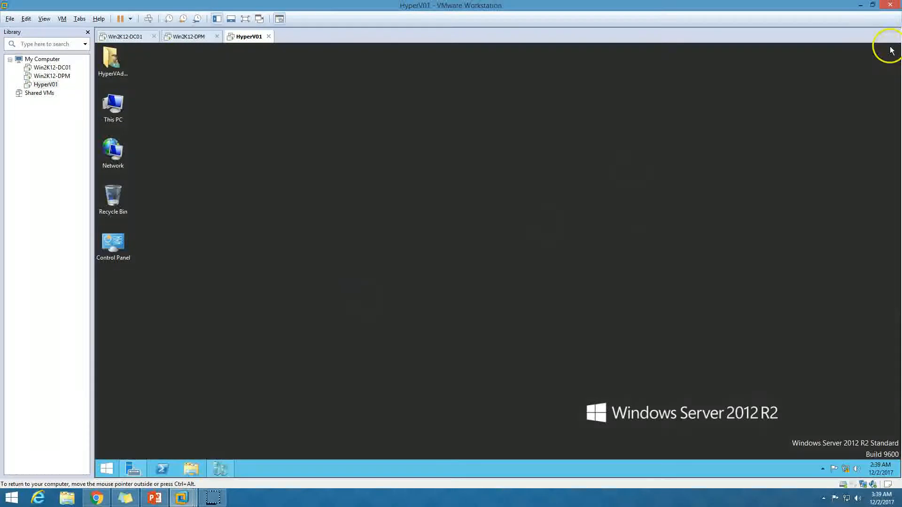
Step: Shut down the Win2K12 virtual machine in Hyper-V Manager on HyperV01
click(105, 467)
click(220, 467)
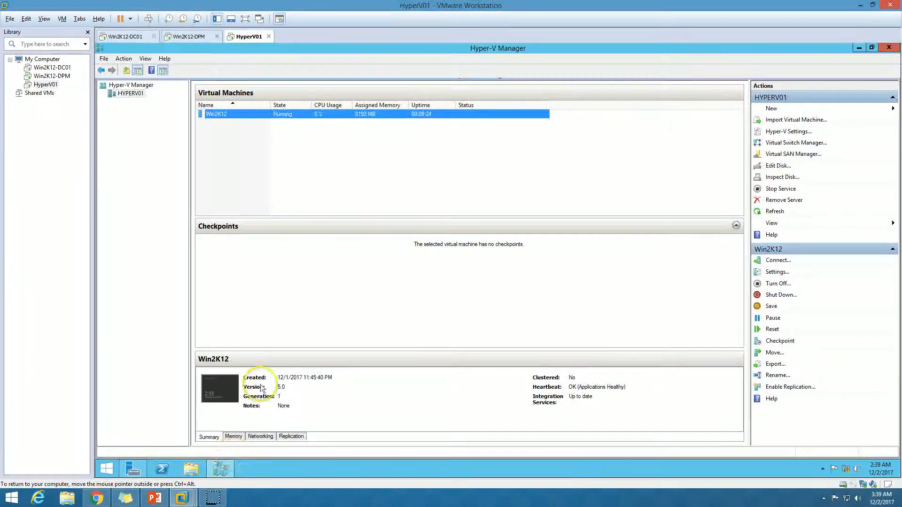
right_click(269, 114)
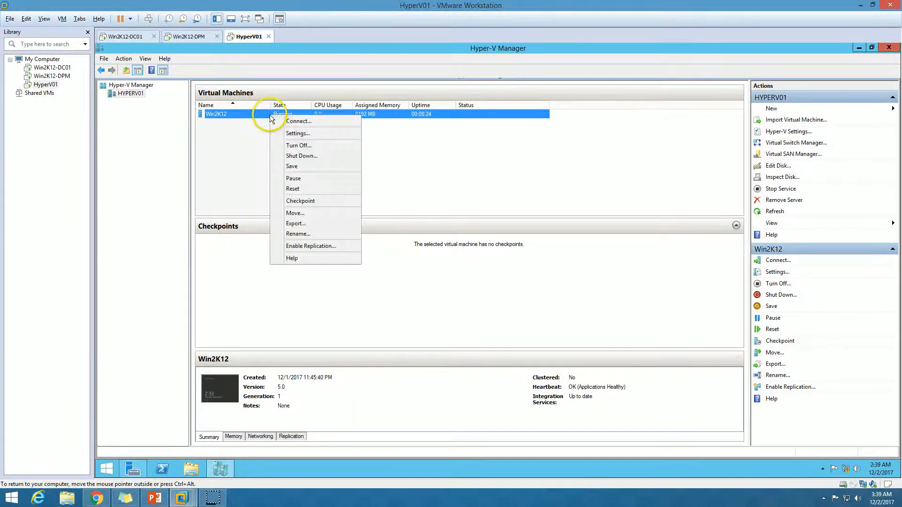
click(295, 156)
click(510, 261)
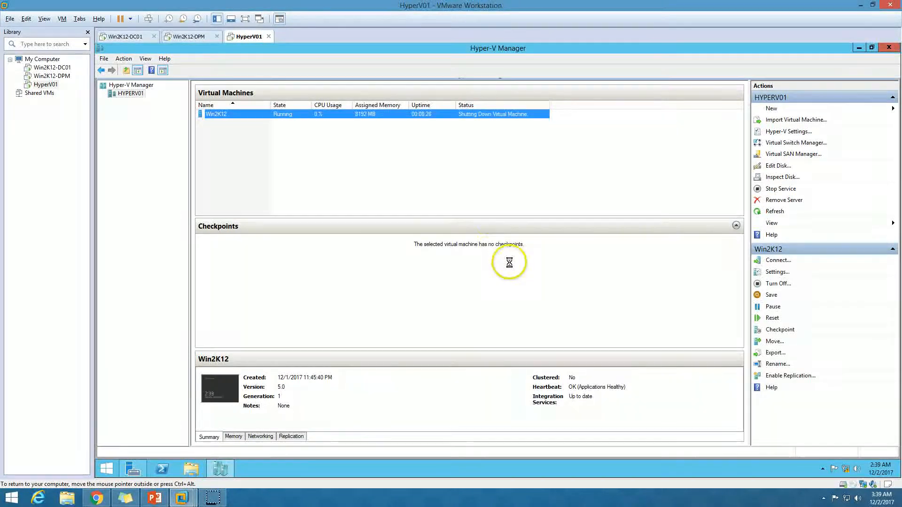
click(337, 146)
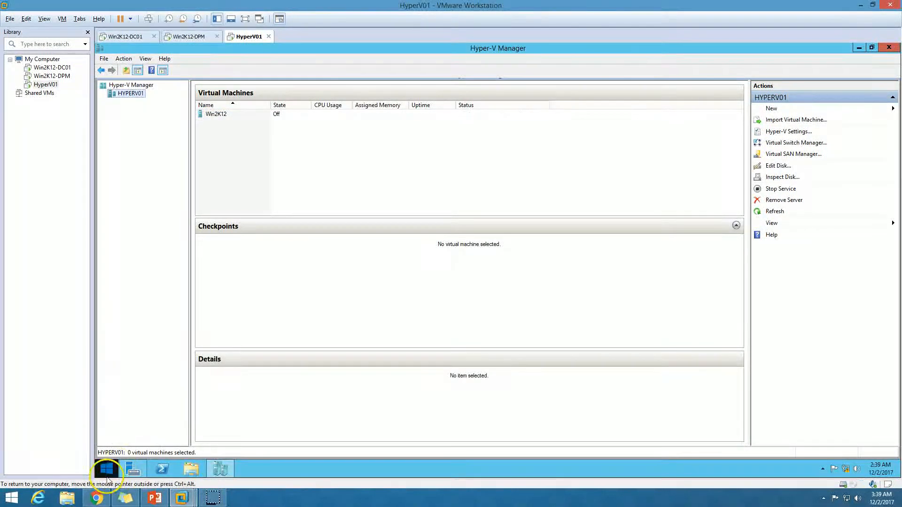
Step: Restart the HyperV01 host from the Start screen, accepting the shutdown reason
click(106, 468)
click(842, 80)
click(834, 105)
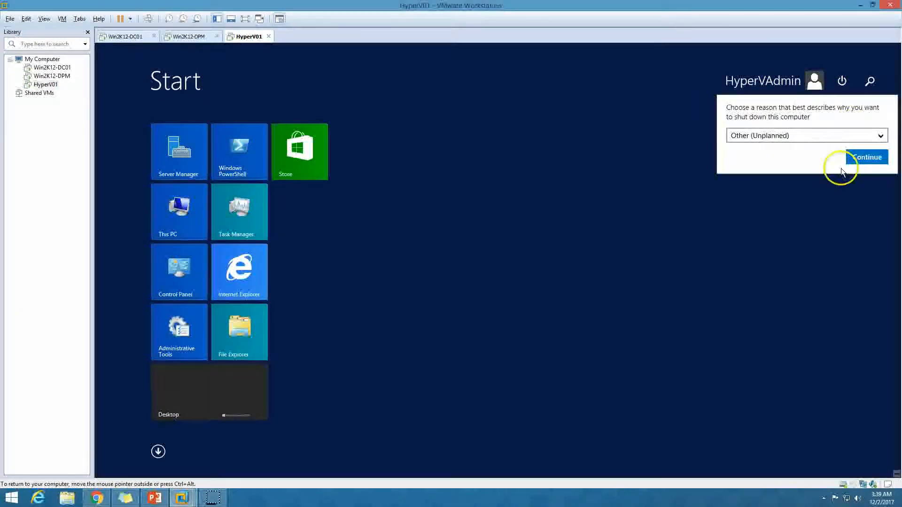
click(865, 157)
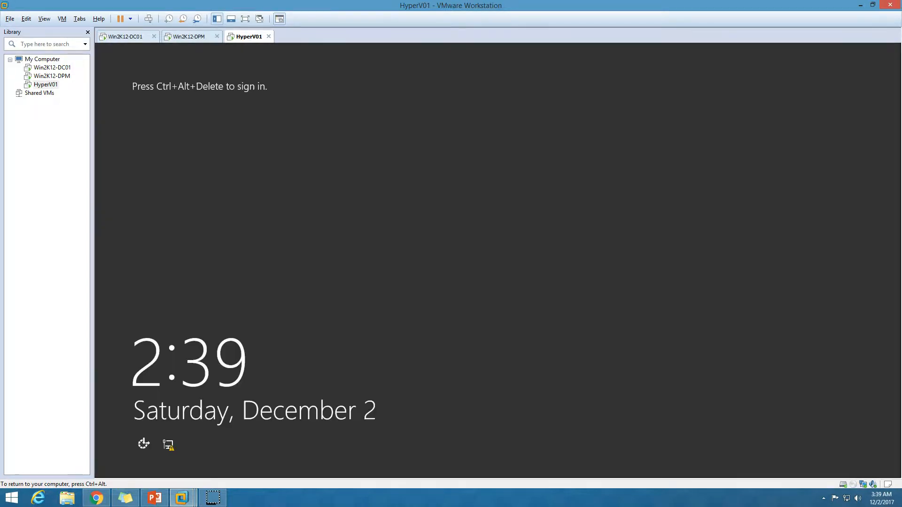
Step: Sign in to HyperV01 with the account password, maximize Server Manager, and return to Win2K12-DPM
key(ctrl+alt)
click(148, 18)
click(498, 203)
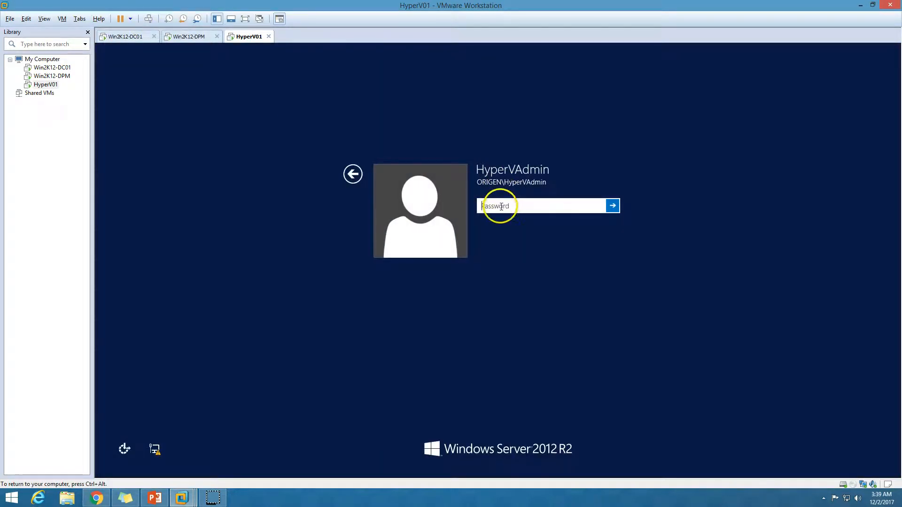
text(P)
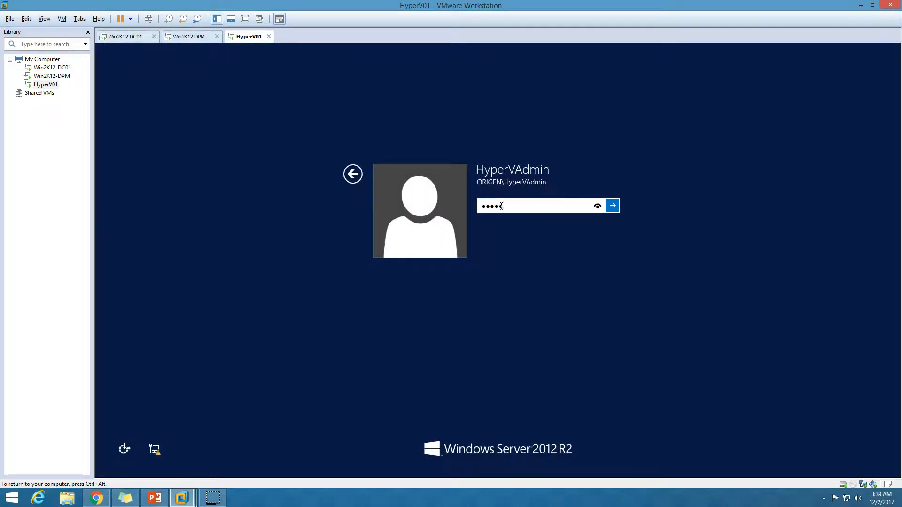
key(Return)
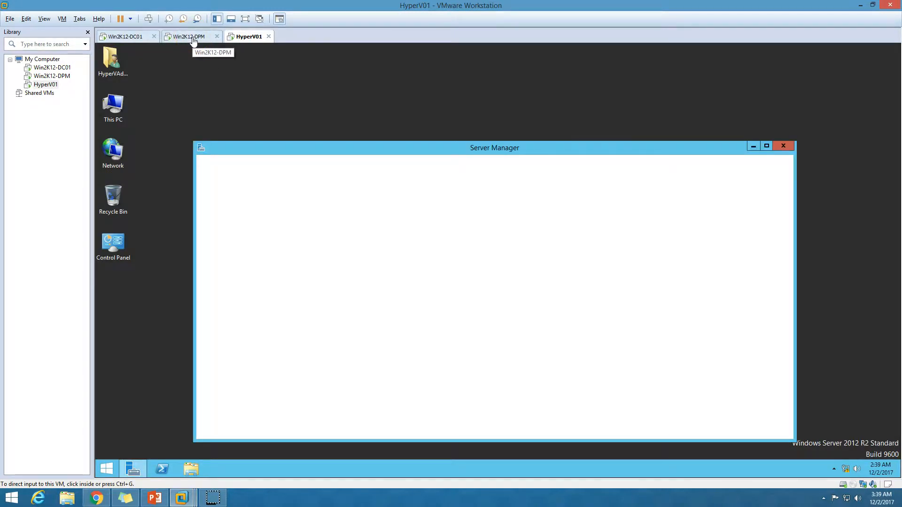
double_click(499, 148)
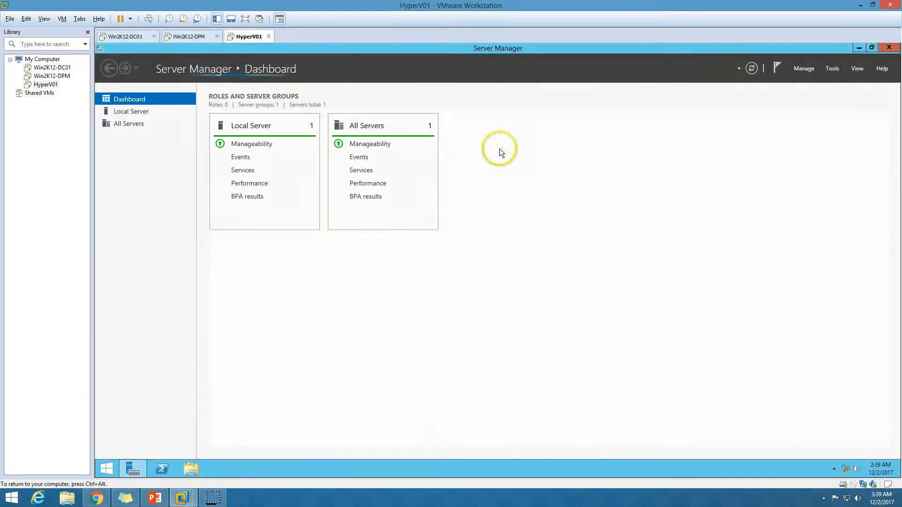
click(202, 37)
Step: Refresh HYPERV01 until its agent reads OK, then view the HyperV-Backup group under Protection
right_click(364, 154)
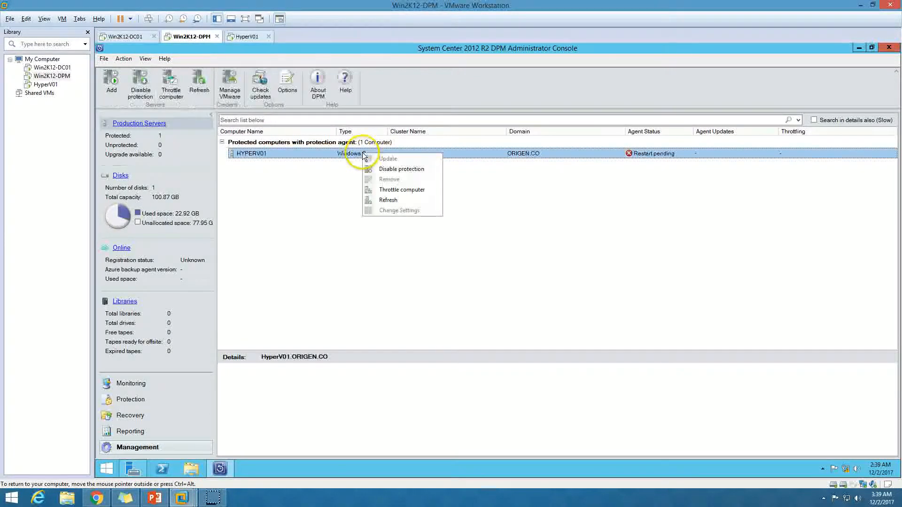
click(386, 199)
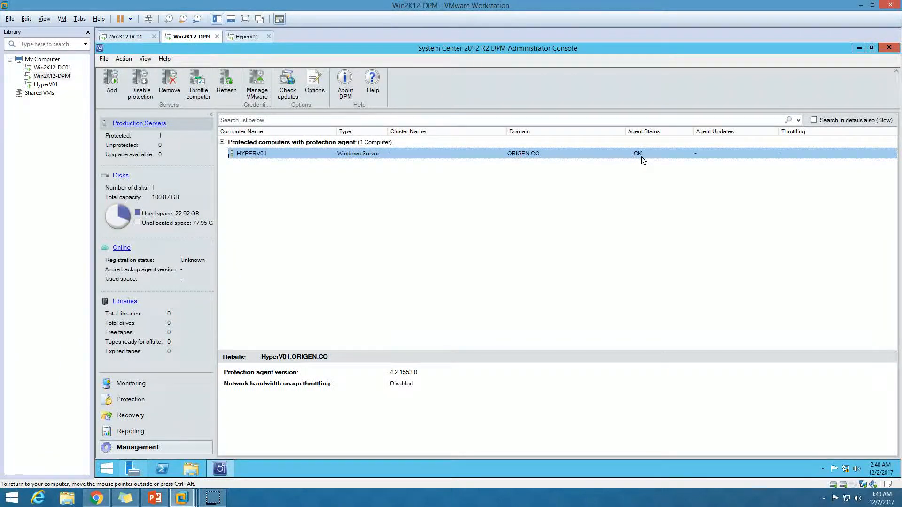
click(360, 268)
click(152, 384)
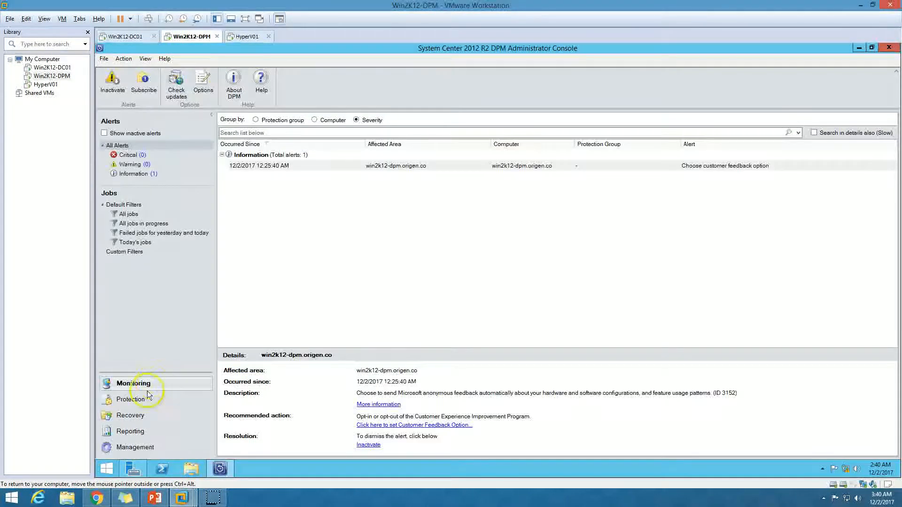
click(140, 399)
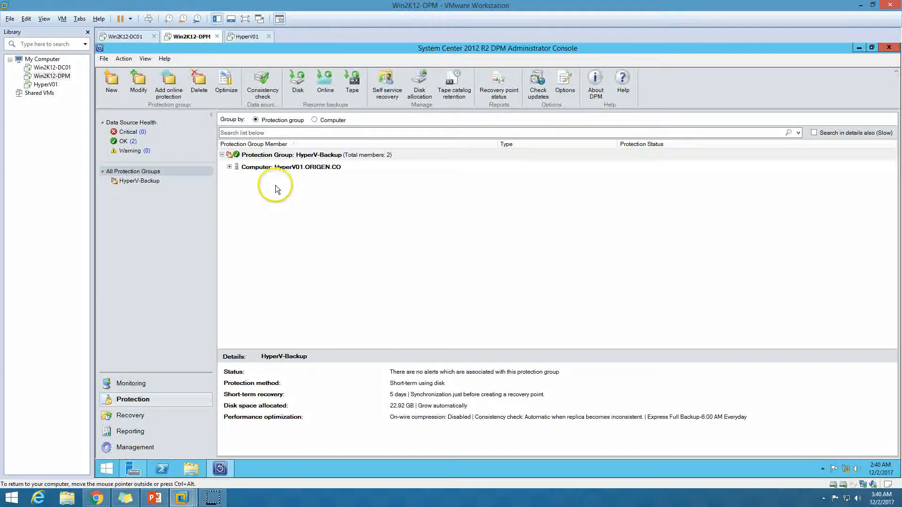
Step: Create an express full backup recovery point for HyperV01's Host Component
click(230, 167)
click(230, 167)
click(303, 178)
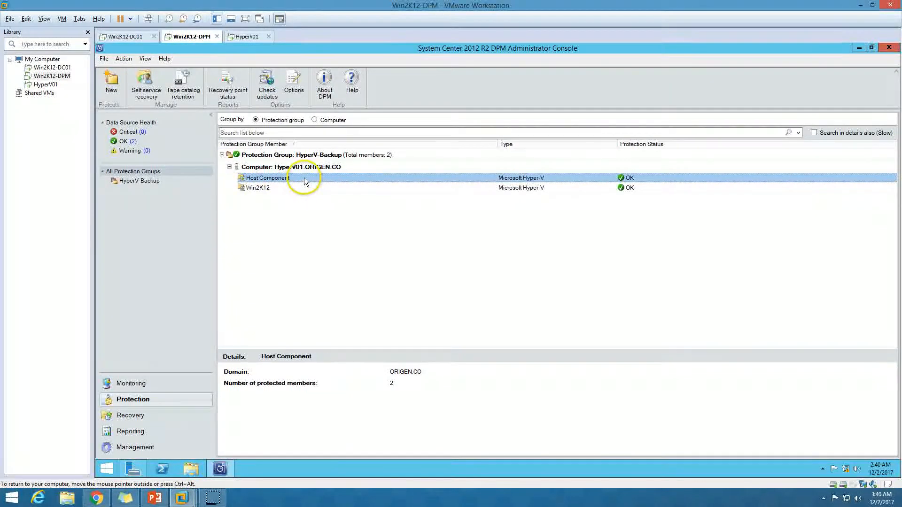
right_click(330, 184)
click(358, 194)
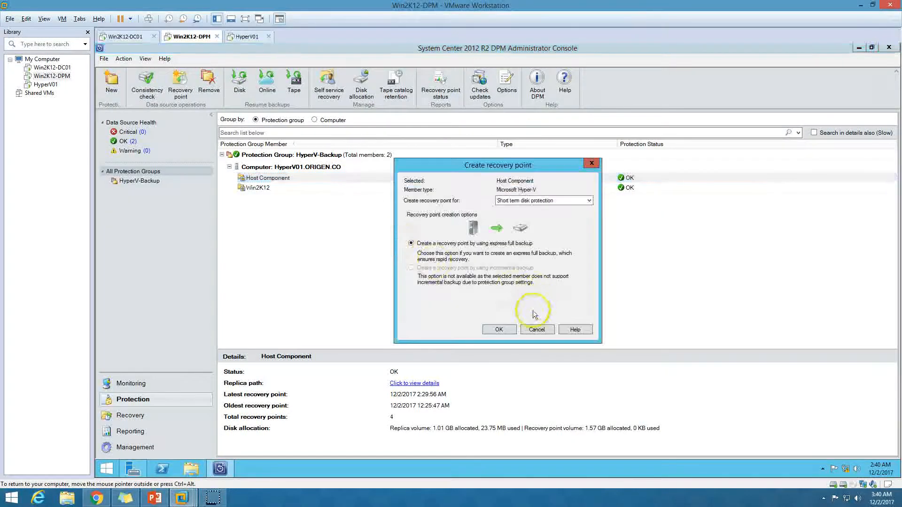
click(497, 330)
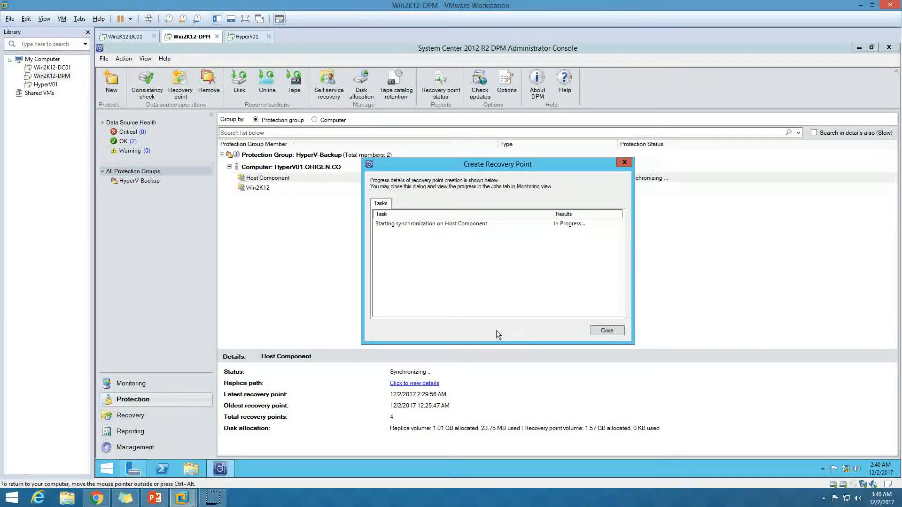
Step: Follow the Host Component synchronization until it succeeds and close the progress window
drag(438, 165, 318, 217)
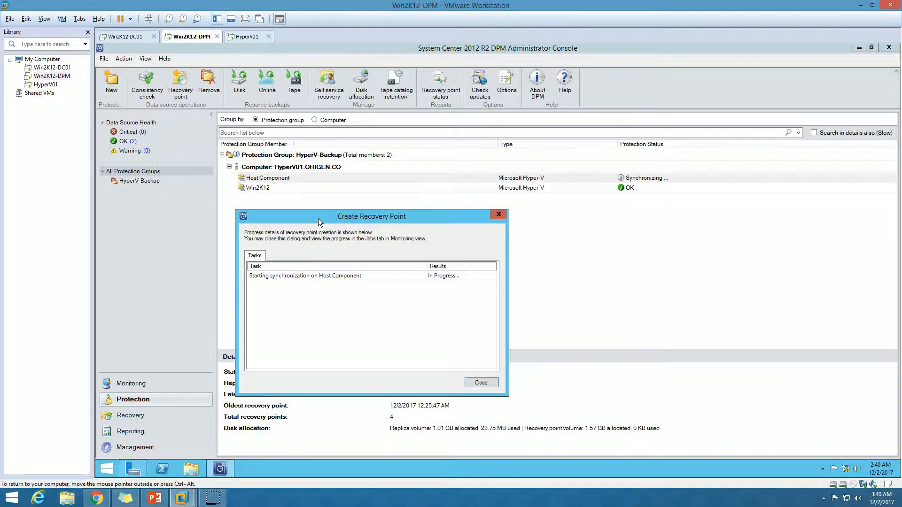
drag(320, 220, 346, 214)
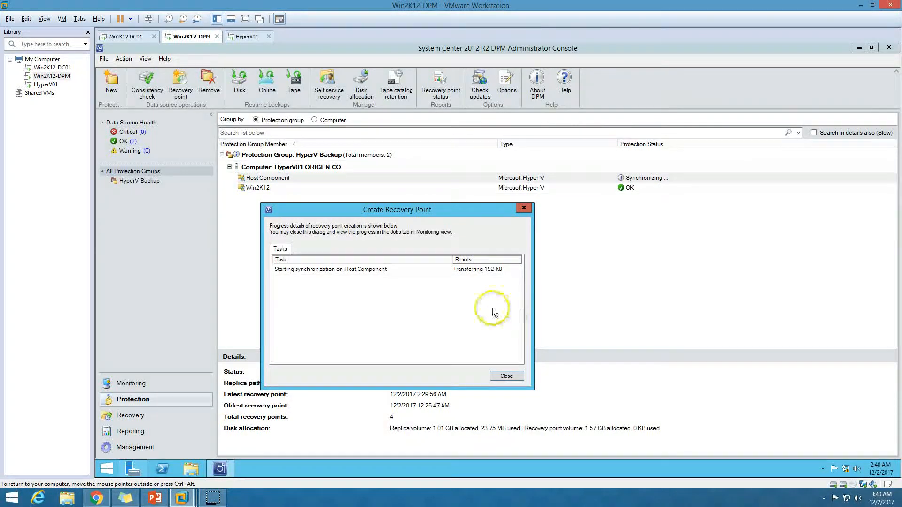
click(467, 270)
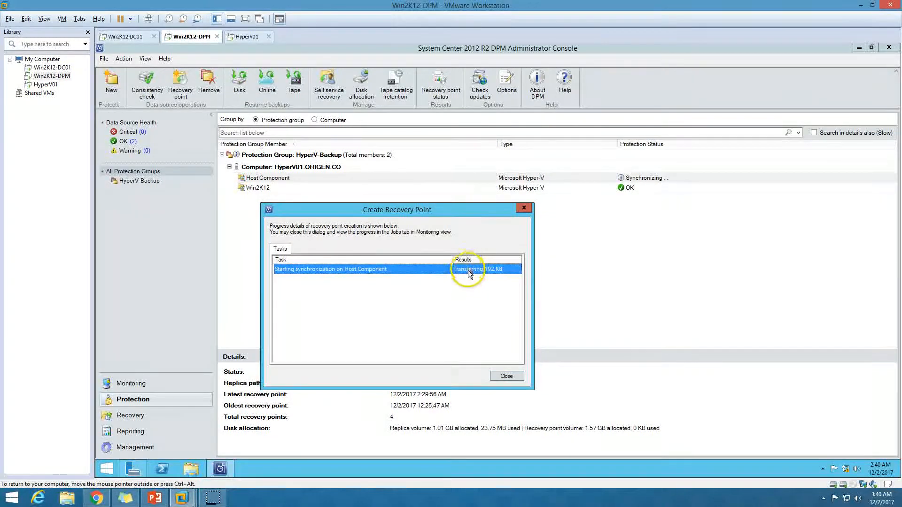
click(506, 377)
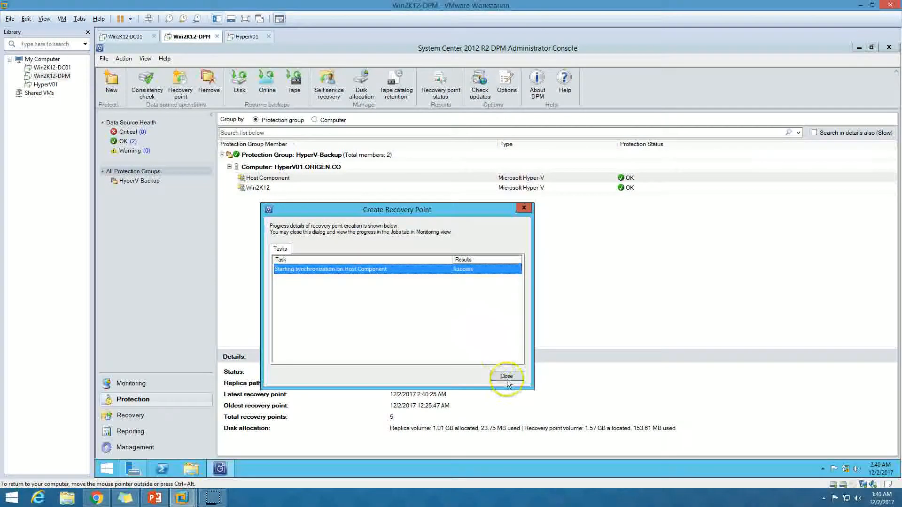
click(312, 186)
right_click(312, 188)
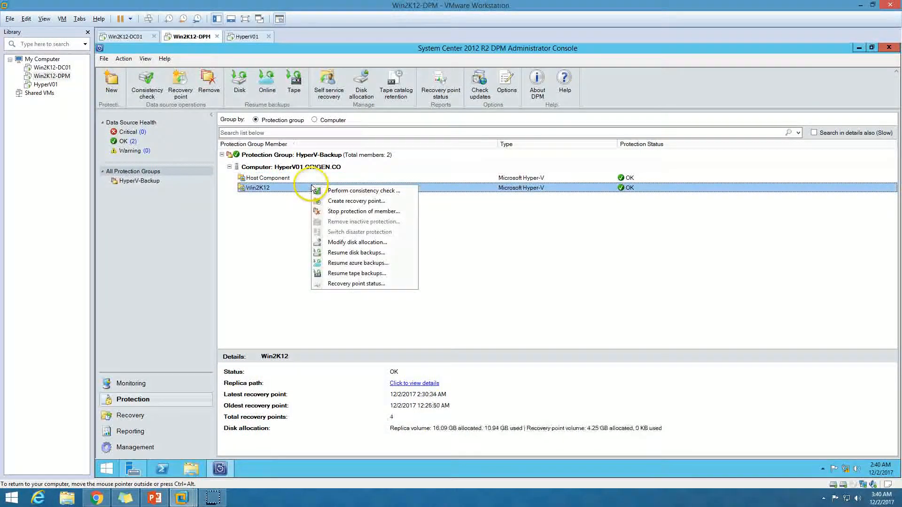
Step: Create an express full backup recovery point for the Win2K12 member
click(343, 201)
click(498, 330)
drag(464, 166, 442, 213)
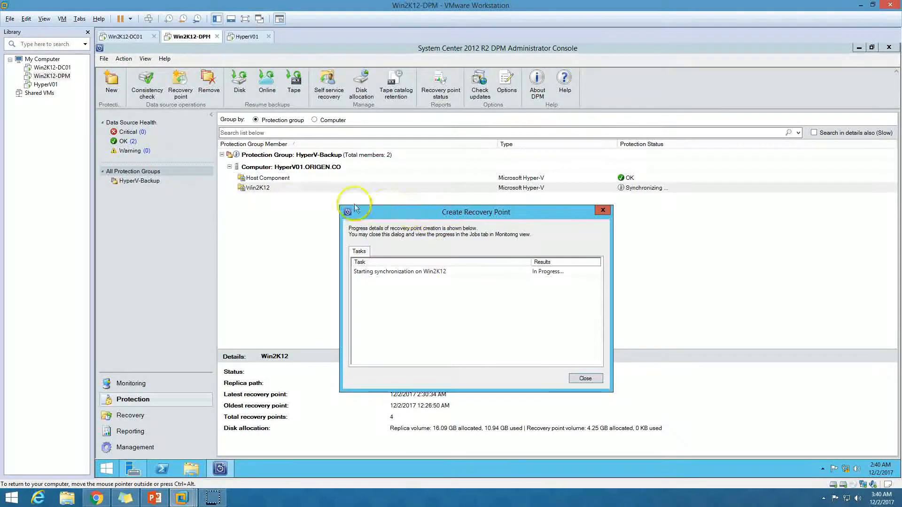
click(260, 190)
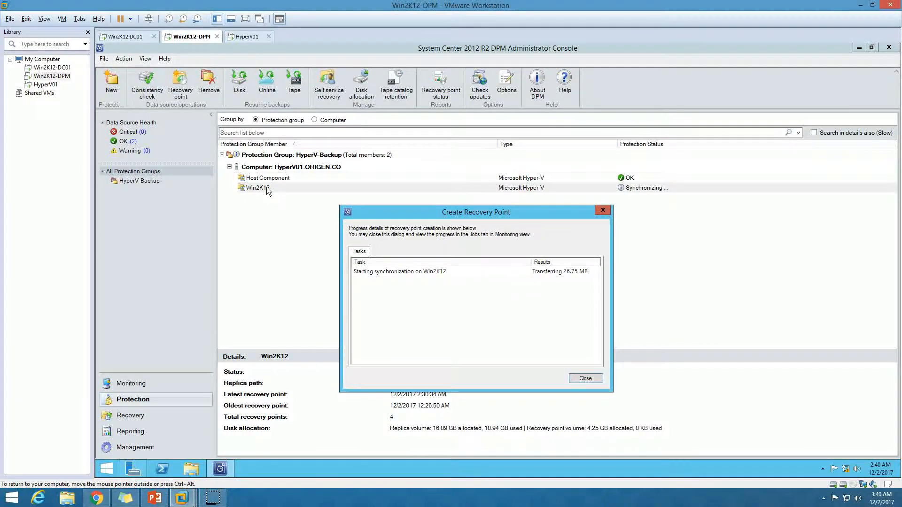
drag(431, 208, 402, 205)
Step: Start the Win2K12 virtual machine in Hyper-V Manager on HyperV01
click(247, 37)
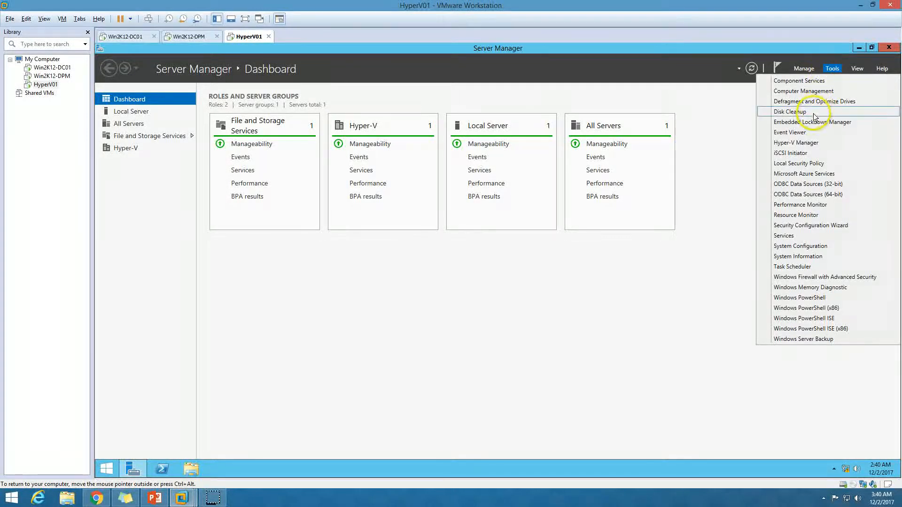
click(805, 142)
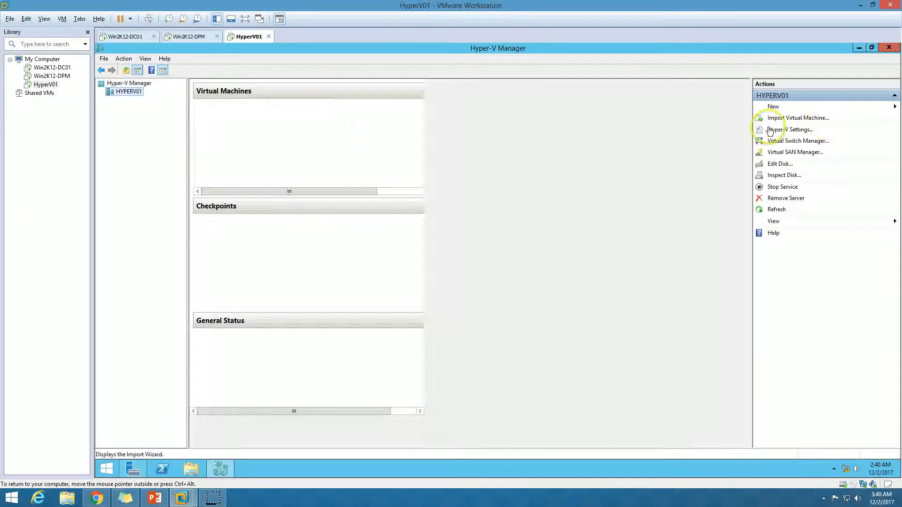
right_click(232, 117)
right_click(225, 112)
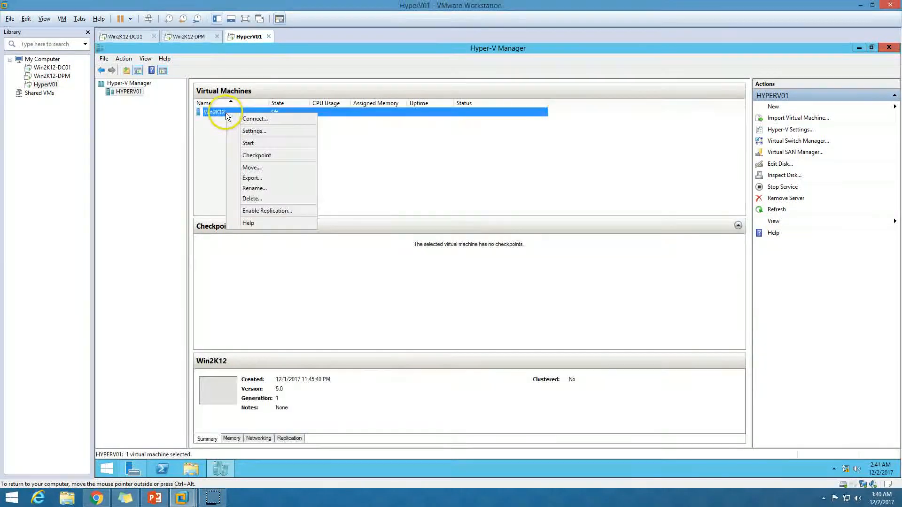
click(247, 140)
click(193, 41)
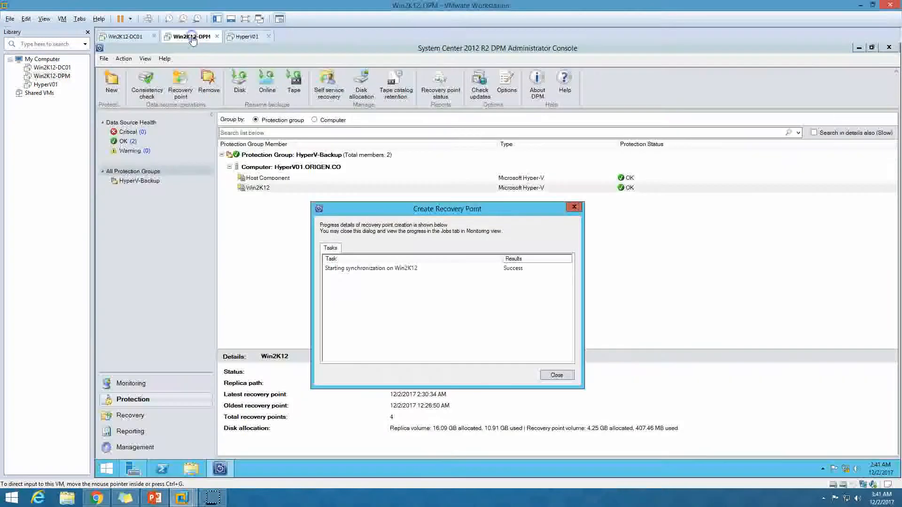
Step: Close the successful Win2K12 job and check the Host Component and Win2K12 backup details
click(557, 376)
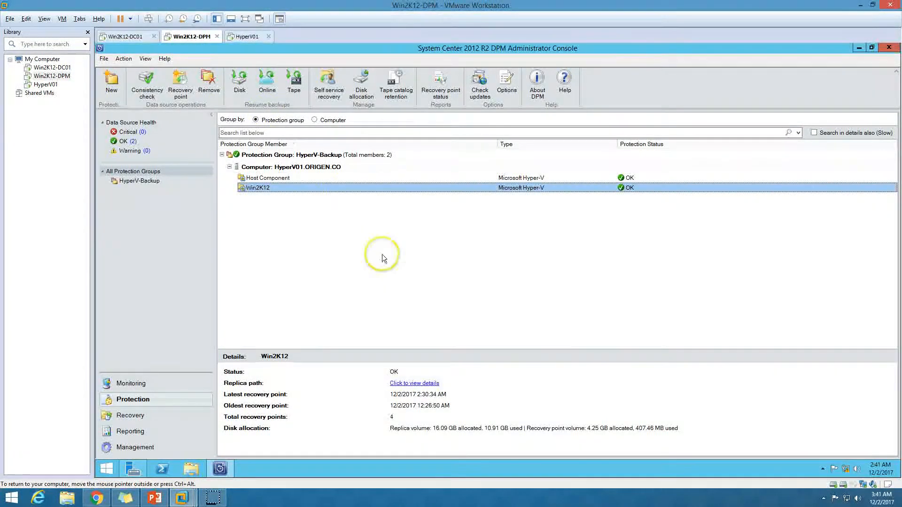
click(321, 180)
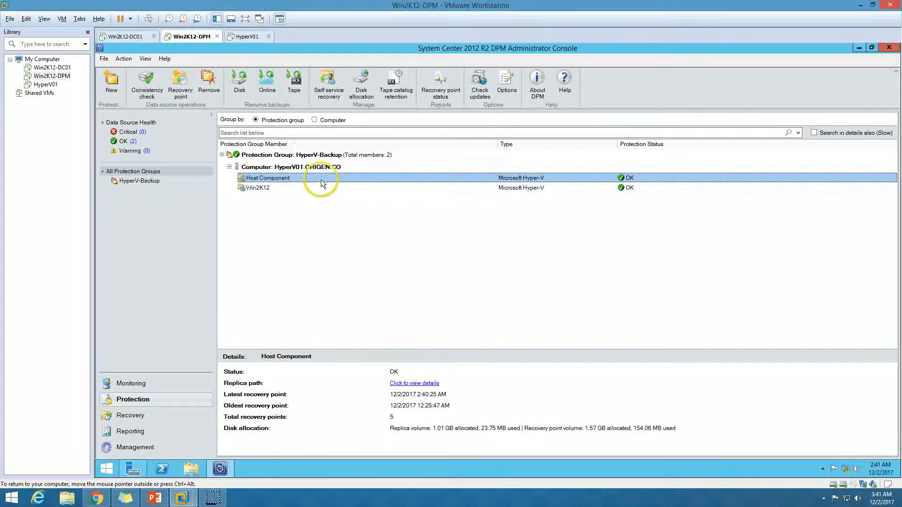
click(323, 188)
click(322, 178)
click(319, 188)
Step: Check the protection agents in the Management view and the upgrade steps slide
click(128, 385)
click(149, 448)
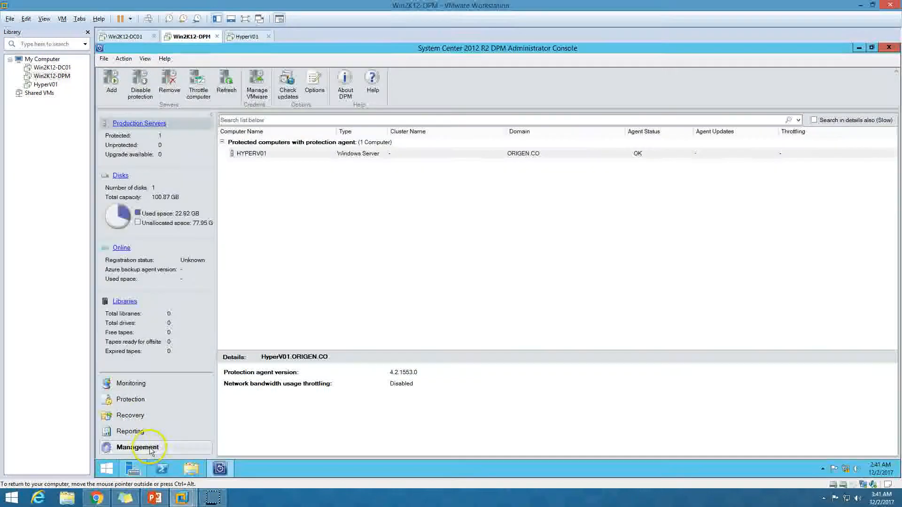
click(155, 497)
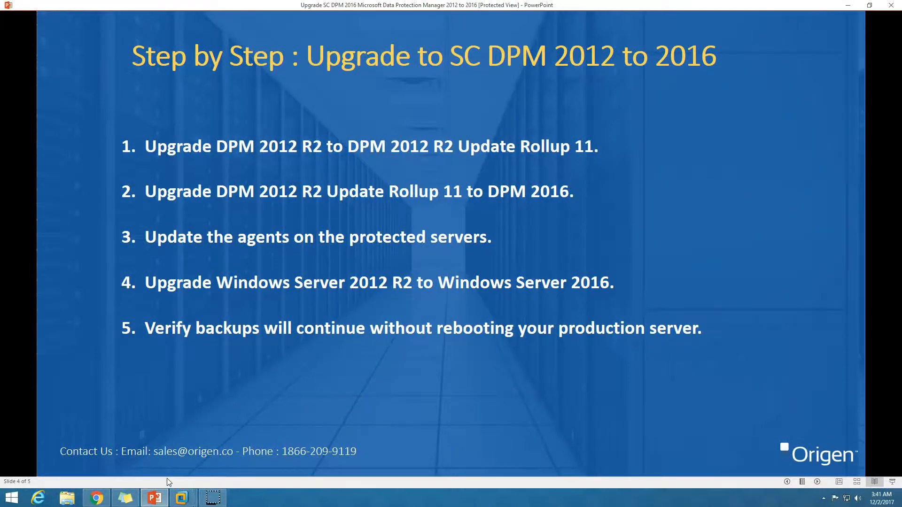
click(181, 497)
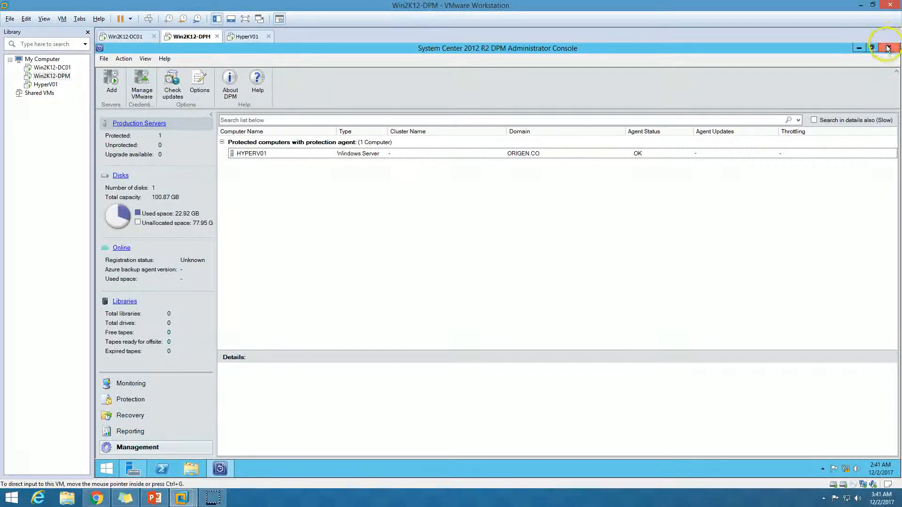
Step: Close the DPM 2012 R2 console and run Setup from Downloads\SCDPM2016 with administrator approval
click(887, 48)
double_click(111, 61)
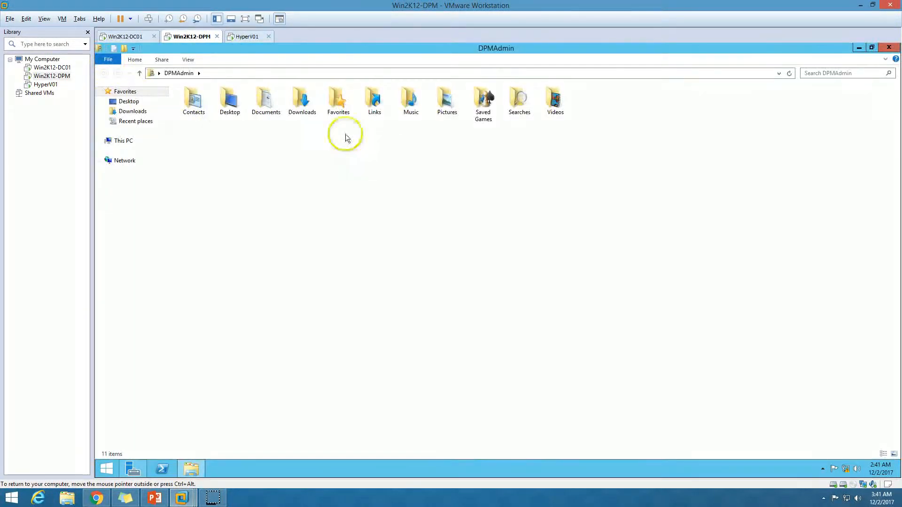
click(133, 112)
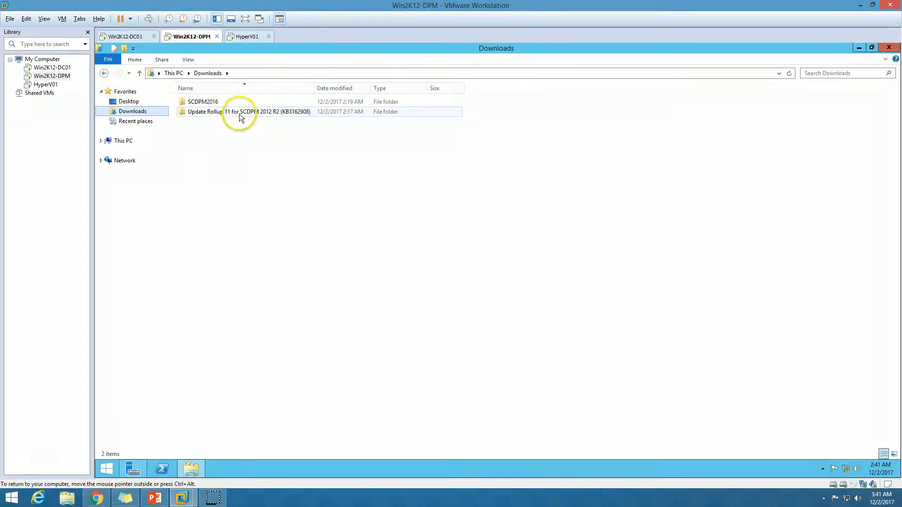
double_click(217, 103)
double_click(210, 407)
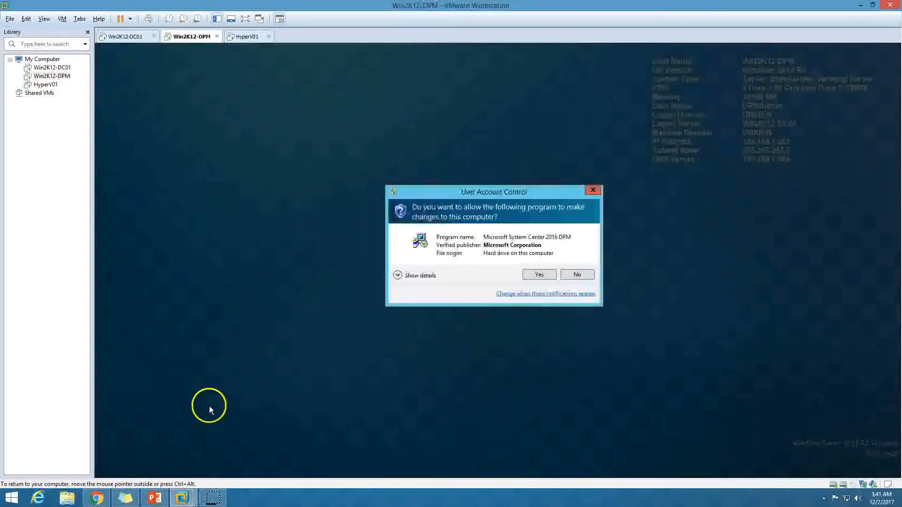
click(538, 274)
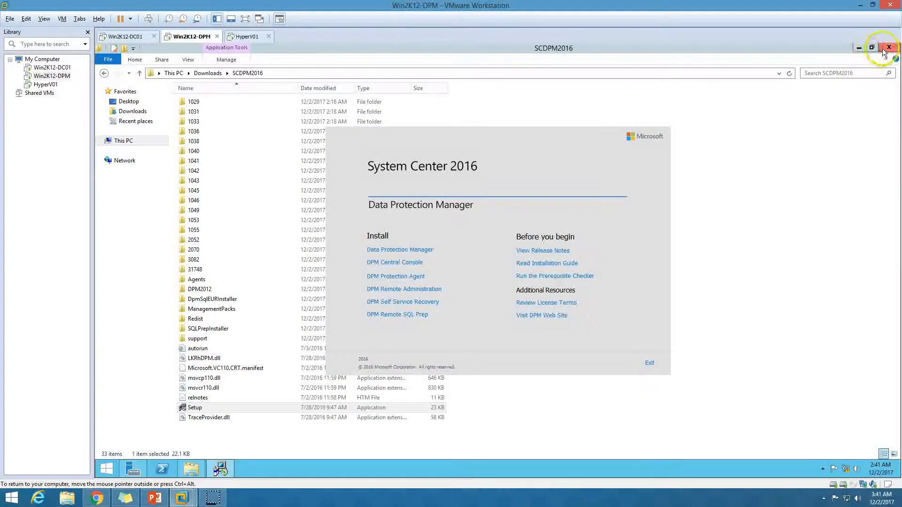
Step: Choose Data Protection Manager in DPM 2016 setup and accept the license terms
click(882, 50)
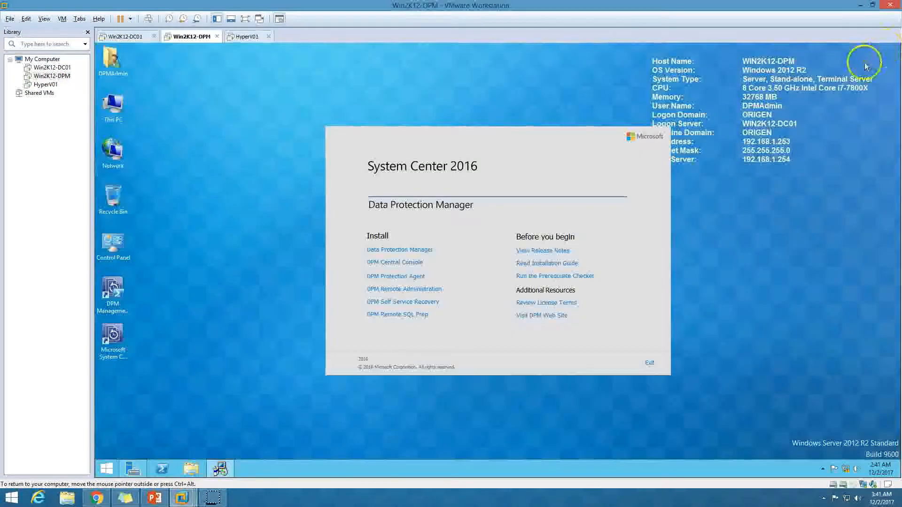
click(383, 255)
click(384, 345)
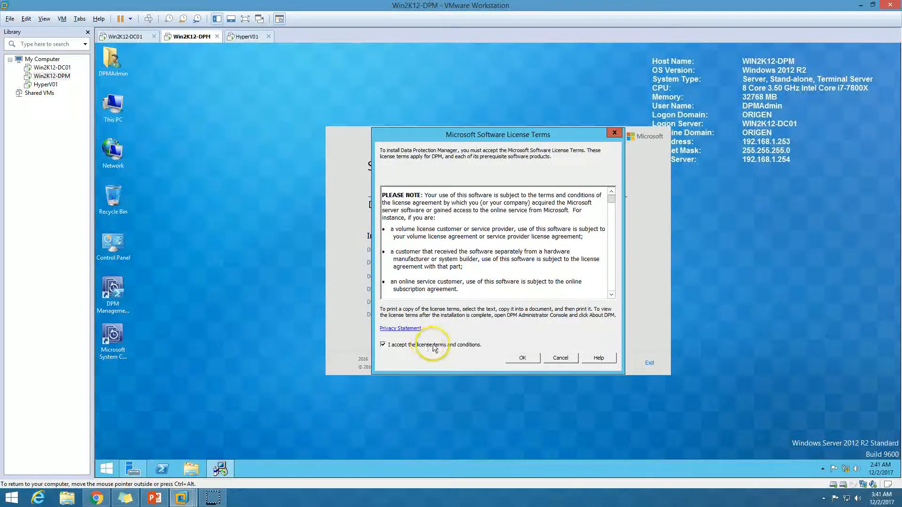
click(526, 363)
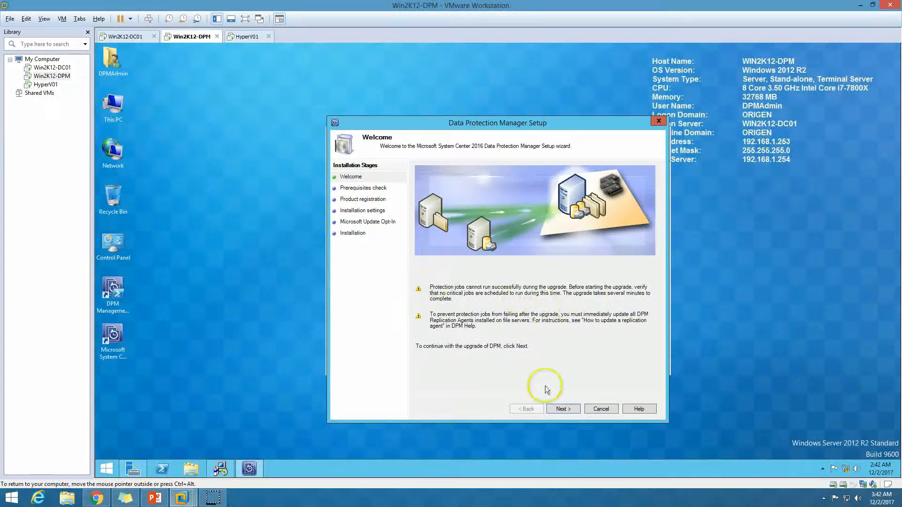
Step: Run the prerequisite check, review the HyperVPowerShell restart-required error, and cancel setup
click(569, 410)
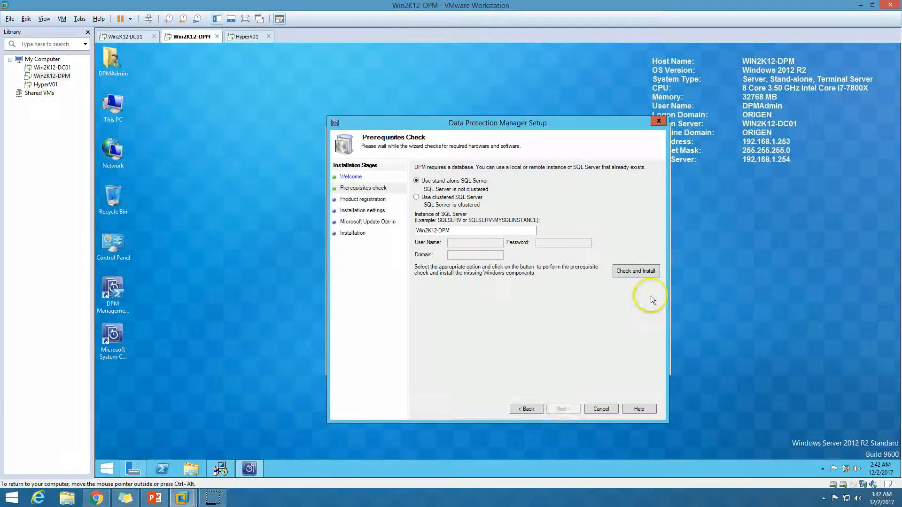
click(648, 274)
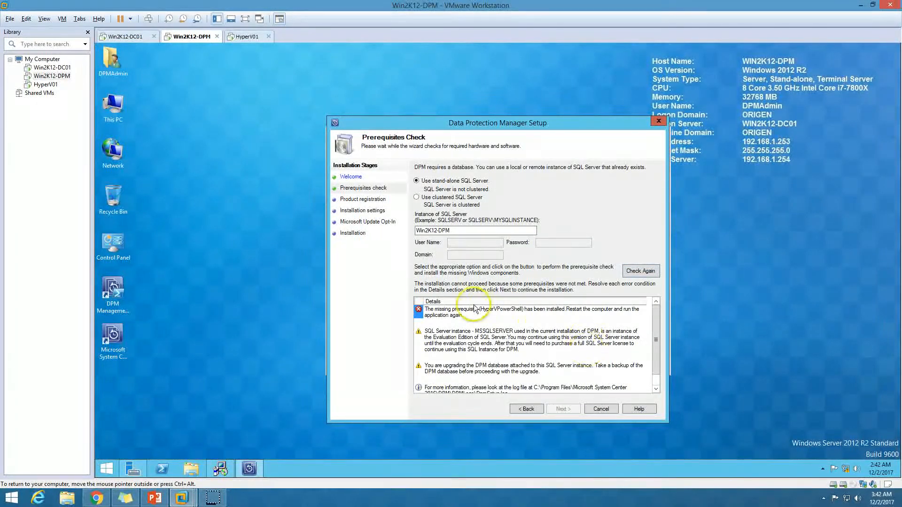
click(505, 308)
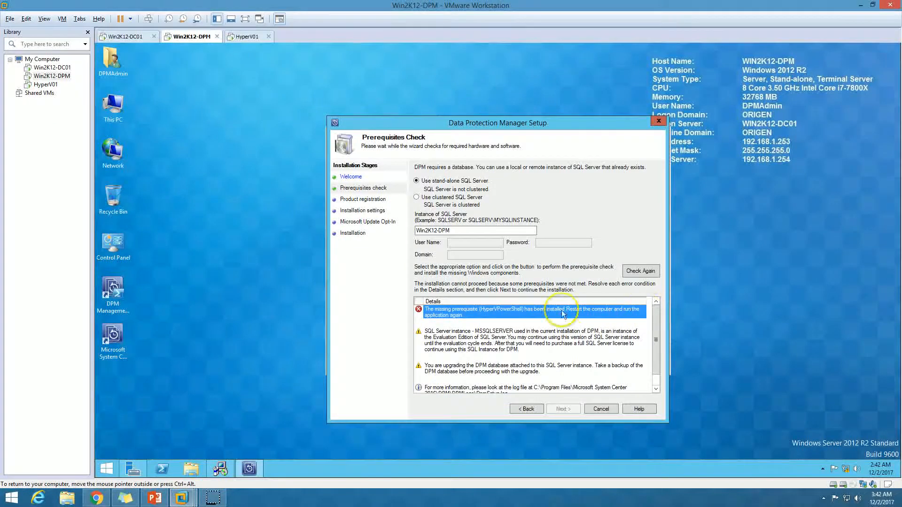
scroll(530, 343, down, 1)
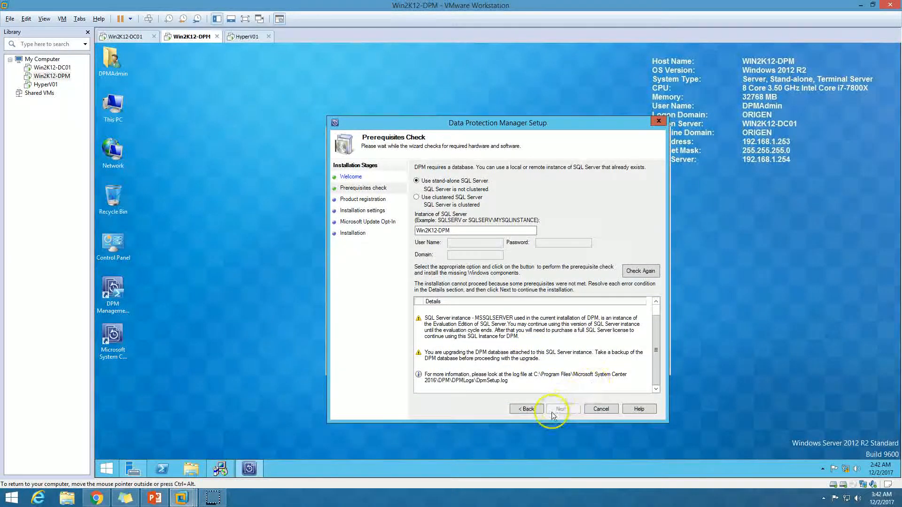
click(600, 410)
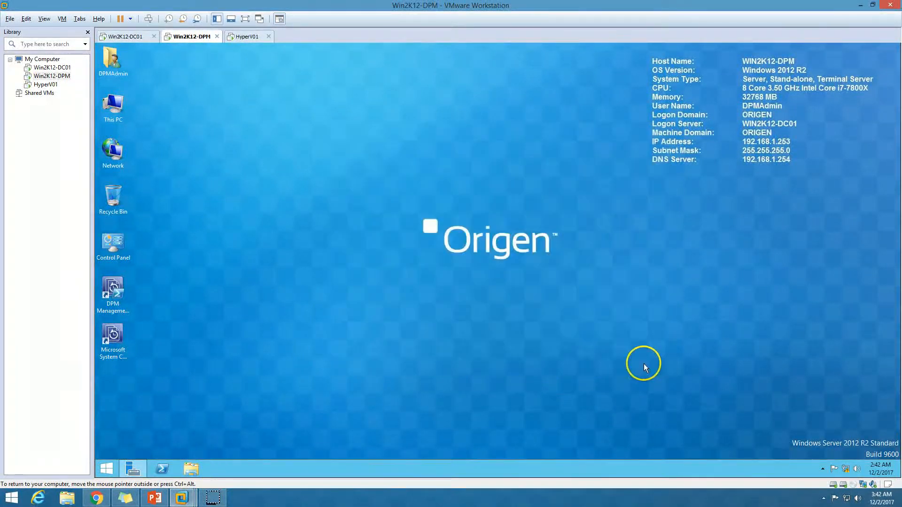
Step: Restart Win2K12-DPM from the Start screen power options and wait for its sign-in screen
click(108, 470)
click(842, 80)
click(849, 121)
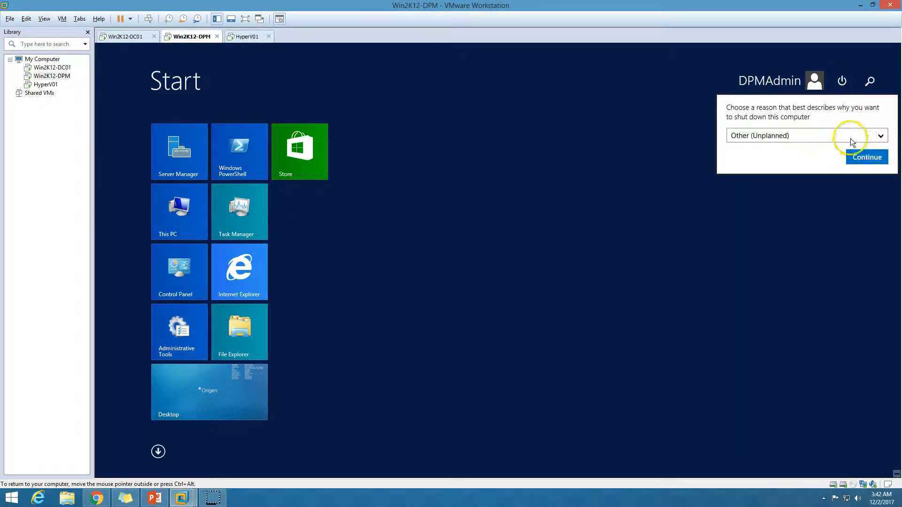
click(865, 155)
click(164, 500)
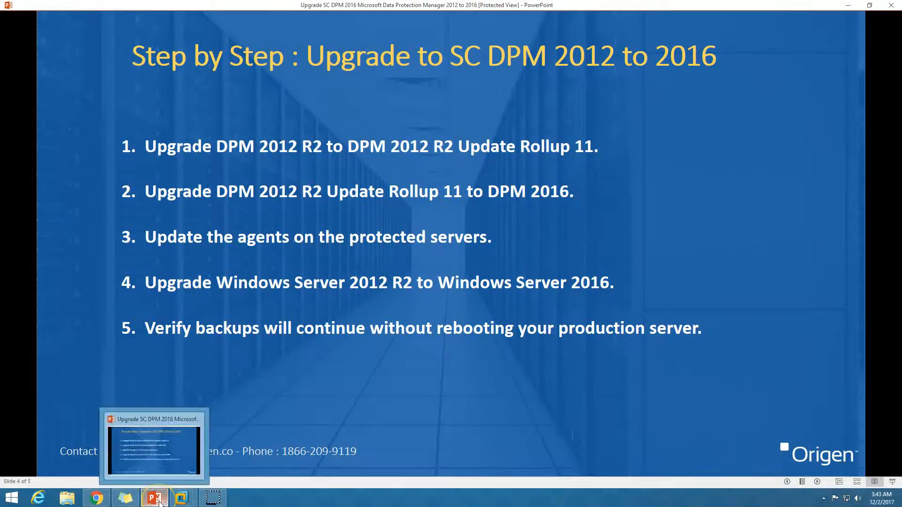
click(158, 501)
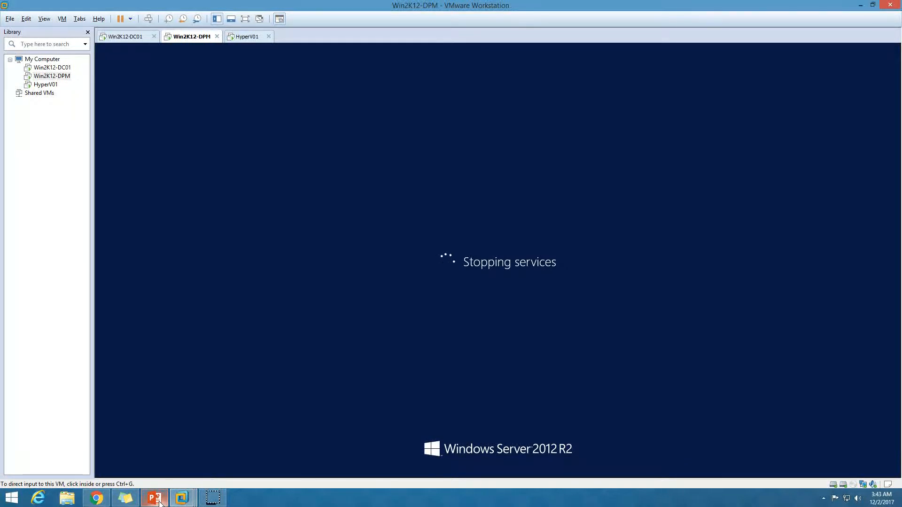
click(291, 305)
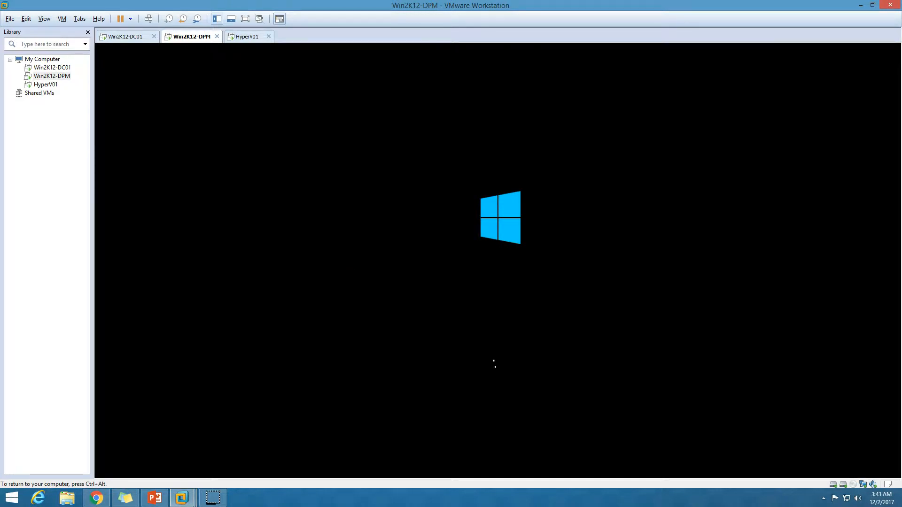
key(ctrl+alt)
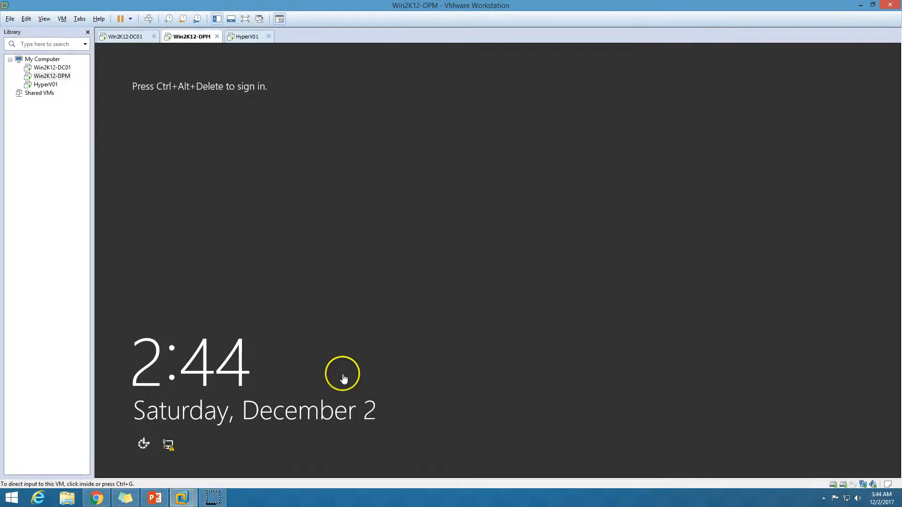
Step: Sign in to the DPM server with the account password
click(149, 18)
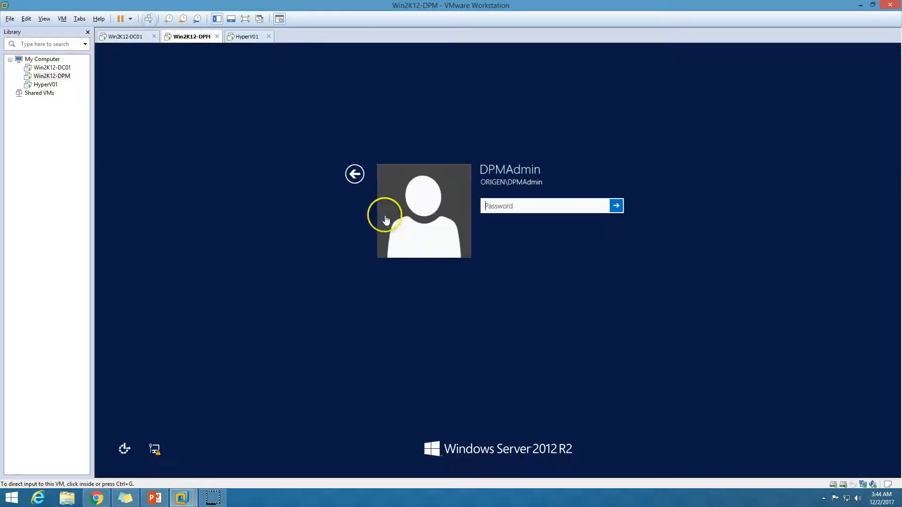
click(528, 205)
text(•••)
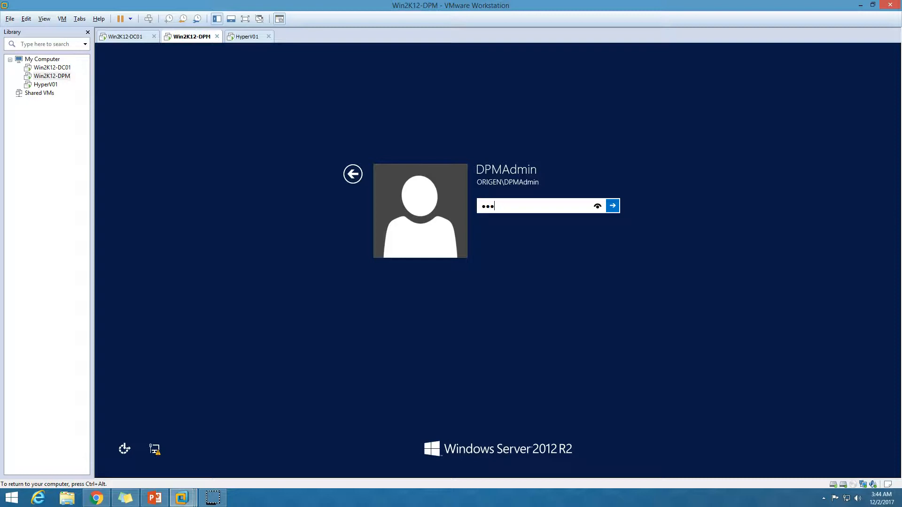
text(••••)
key(Return)
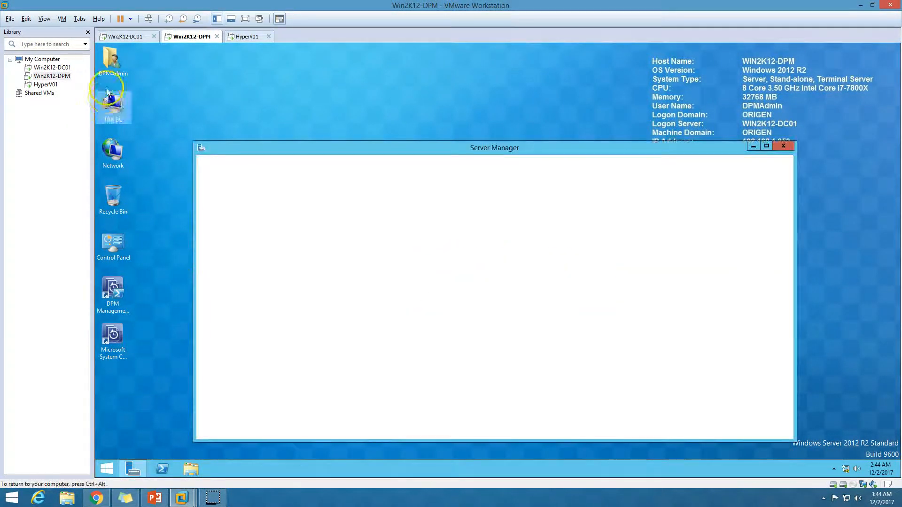
Step: Run DPM 2016 Setup from Downloads\SCDPM2016, choose Data Protection Manager, and accept the licence terms
double_click(115, 63)
double_click(302, 100)
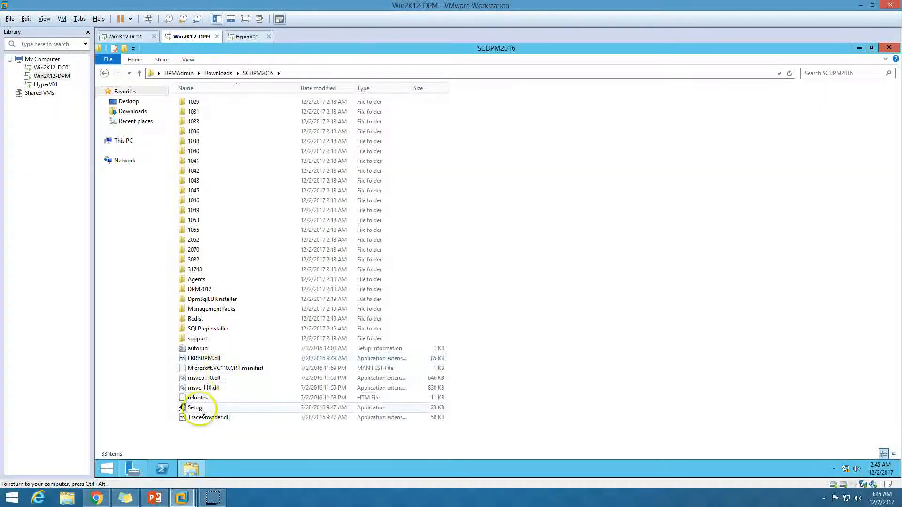
double_click(197, 404)
click(539, 275)
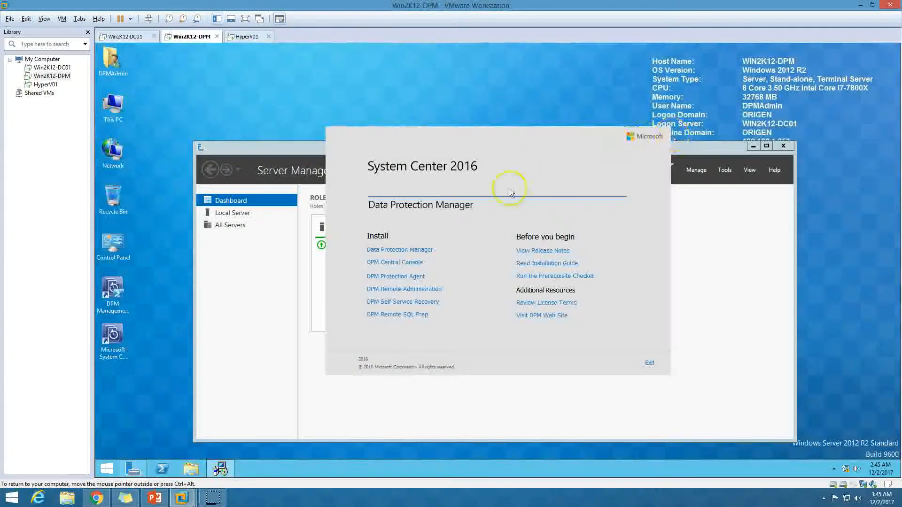
click(390, 250)
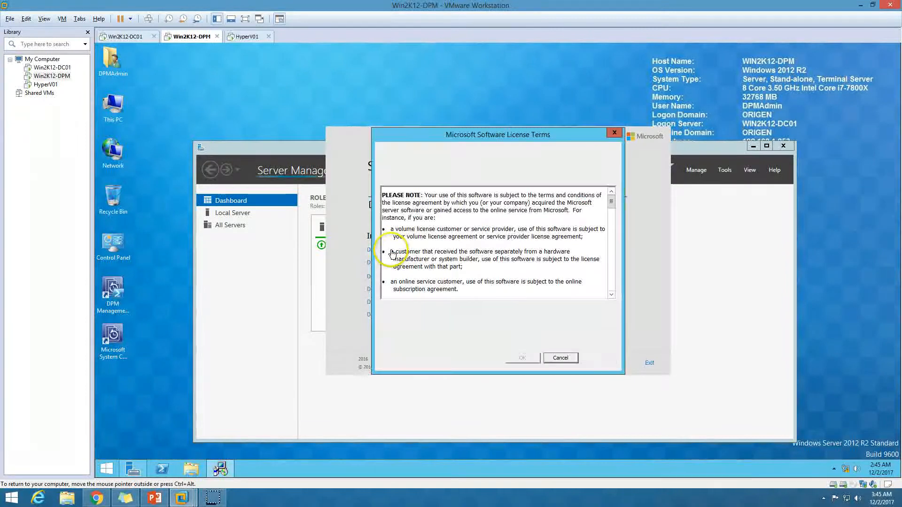
click(435, 348)
click(522, 358)
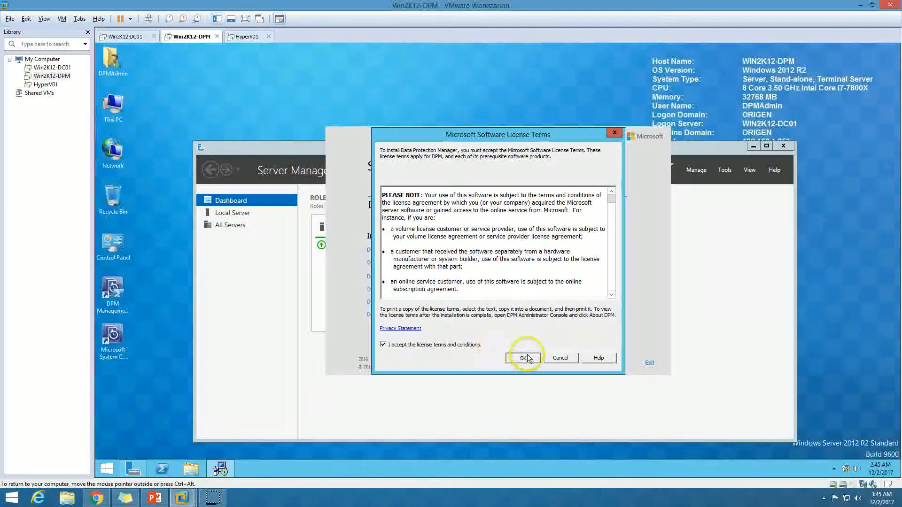
double_click(730, 149)
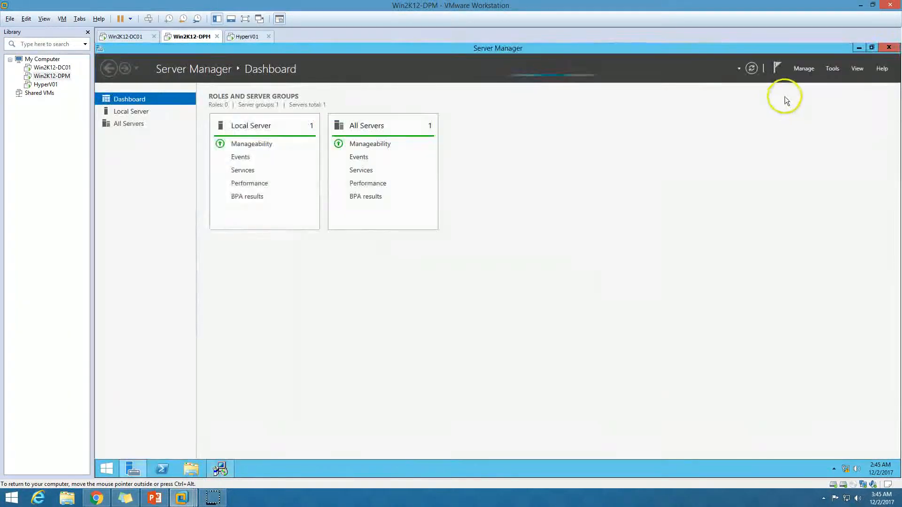
click(859, 48)
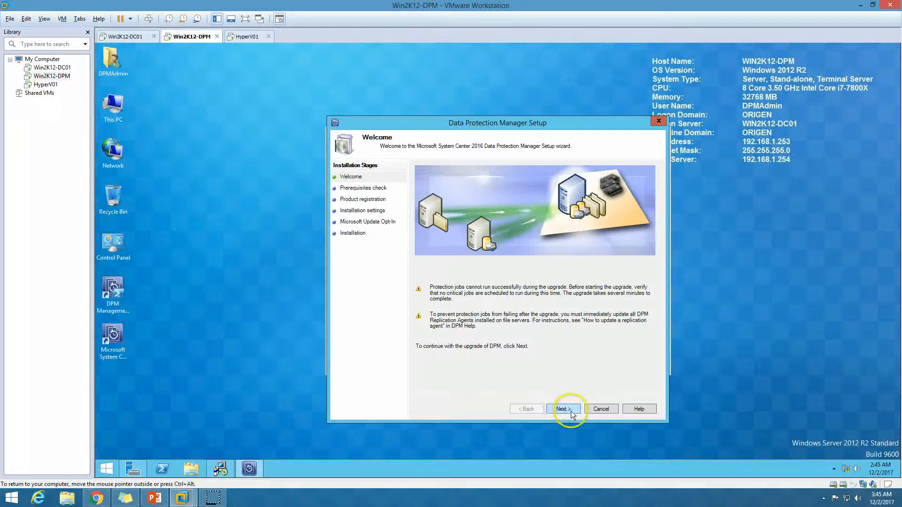
Step: Run the prerequisite check, review the database upgrade and SQL evaluation warnings, then continue
click(563, 409)
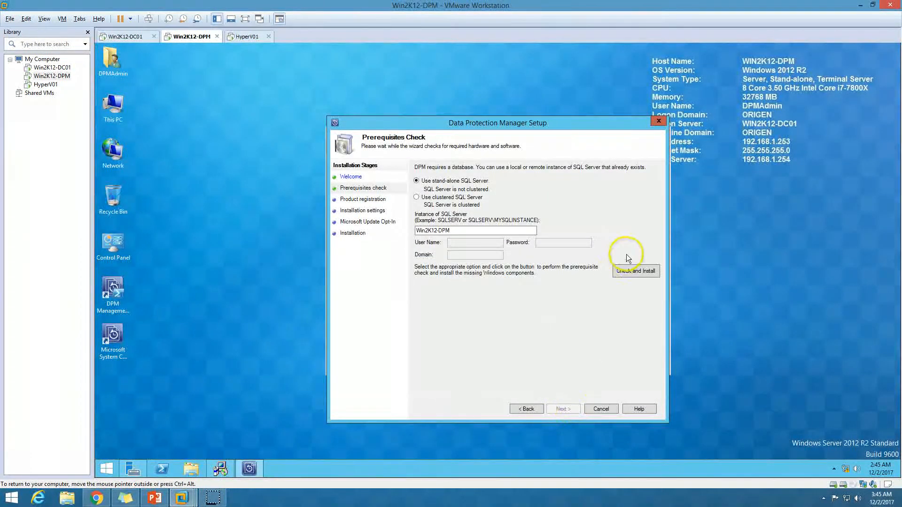
click(636, 271)
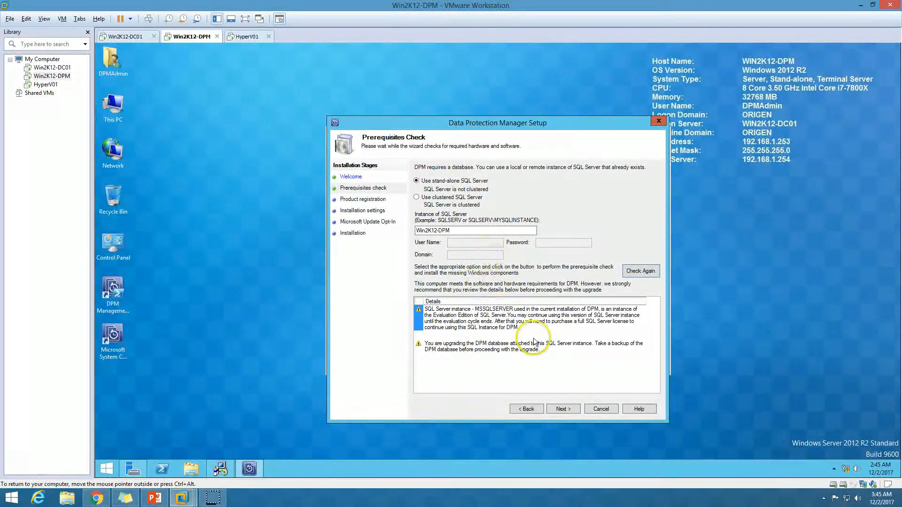
click(443, 350)
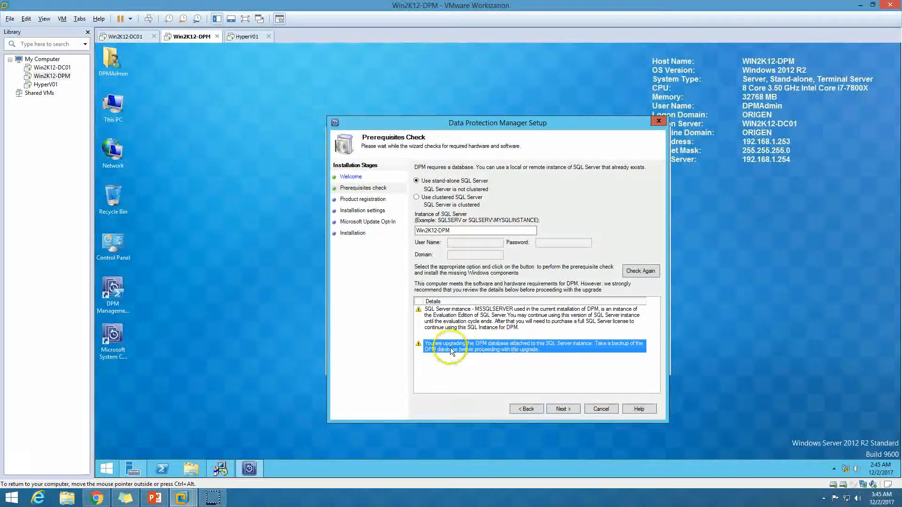
click(530, 320)
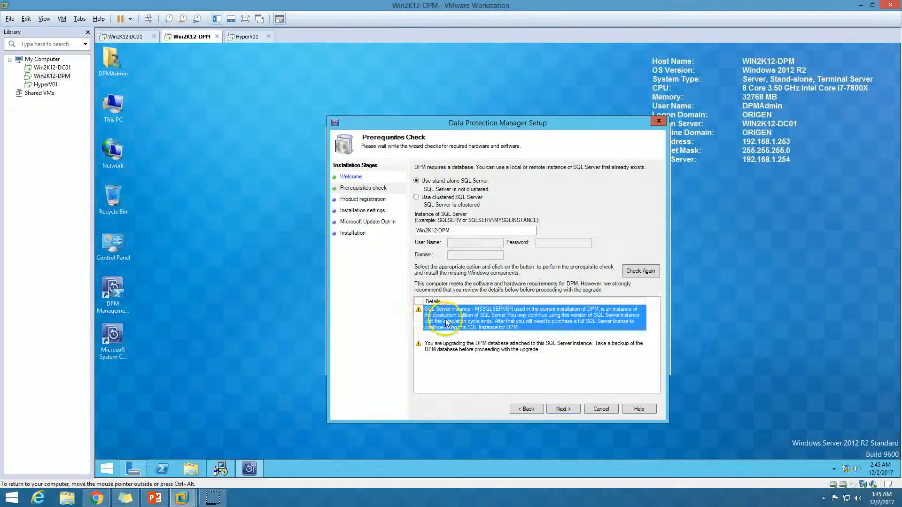
click(563, 410)
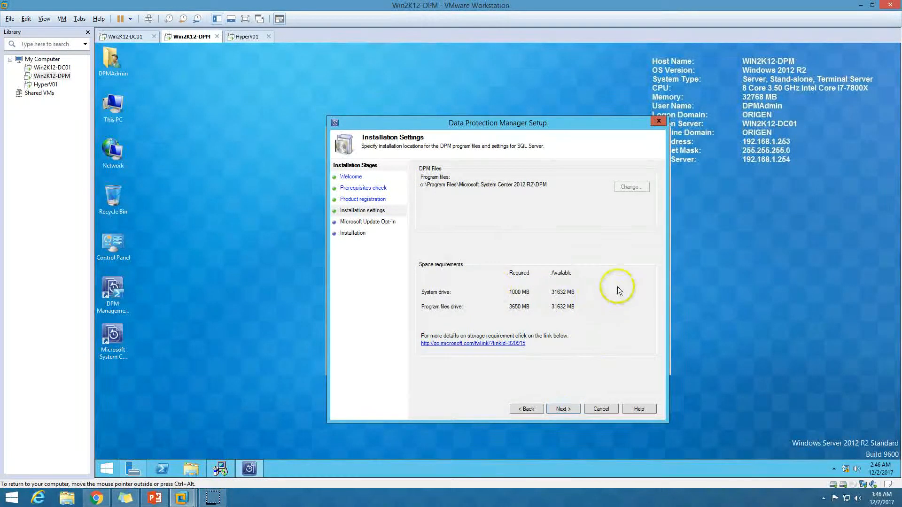
Step: Keep the installation settings, opt out of Microsoft Update, and start the DPM 2016 upgrade
click(563, 409)
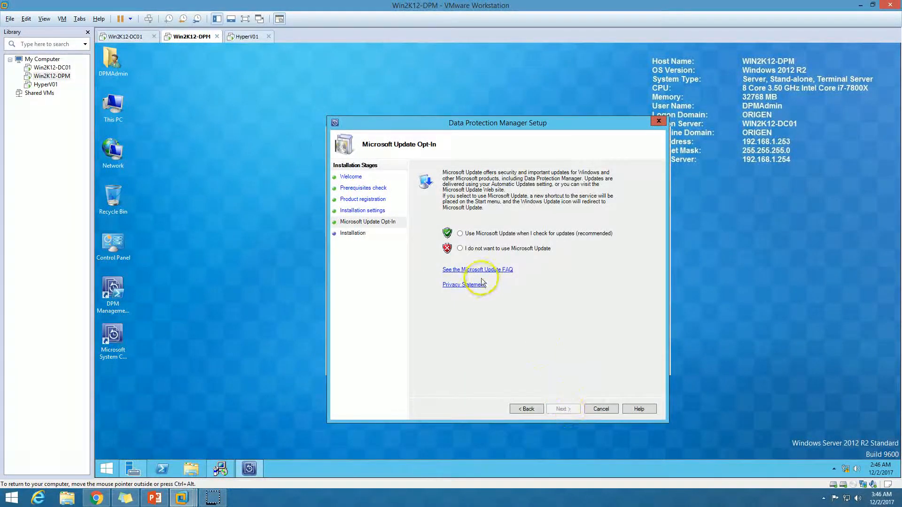
click(473, 249)
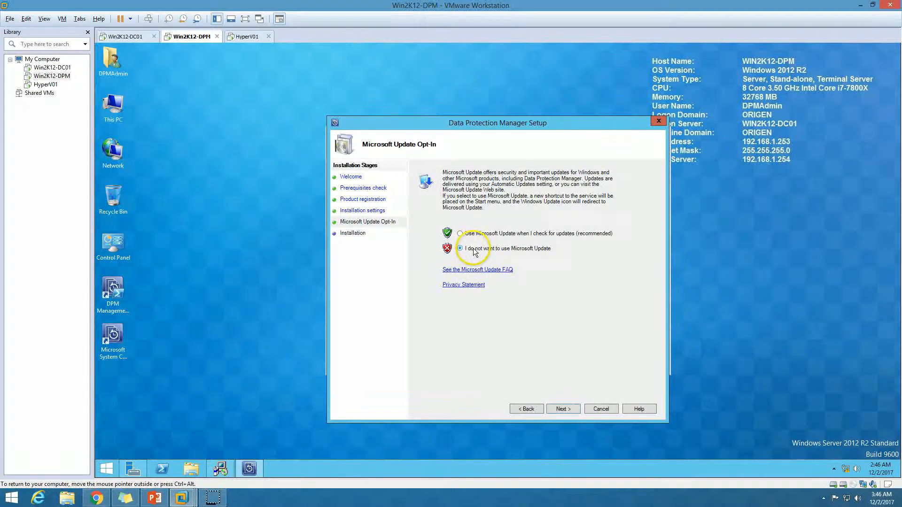
click(565, 409)
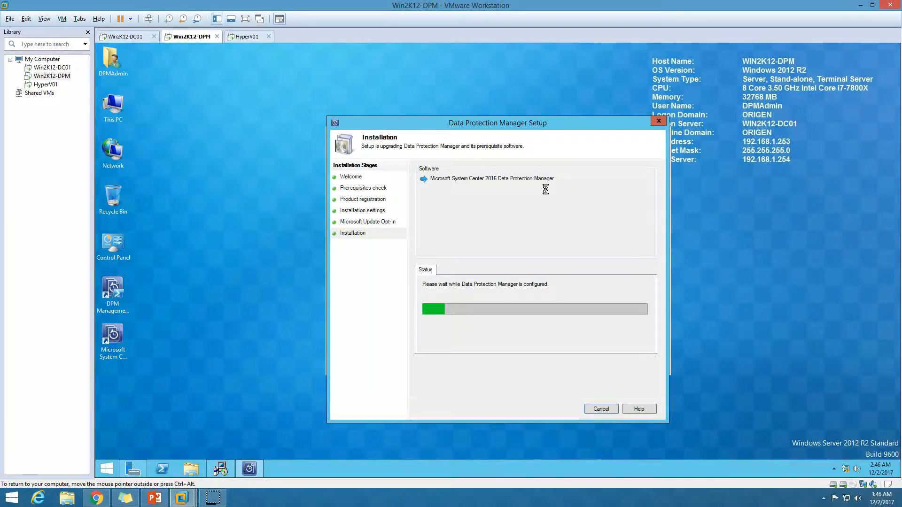
Step: Open Programs and Features from This PC and find DPM 2012 R2 at version 4.2.1553.0
double_click(115, 100)
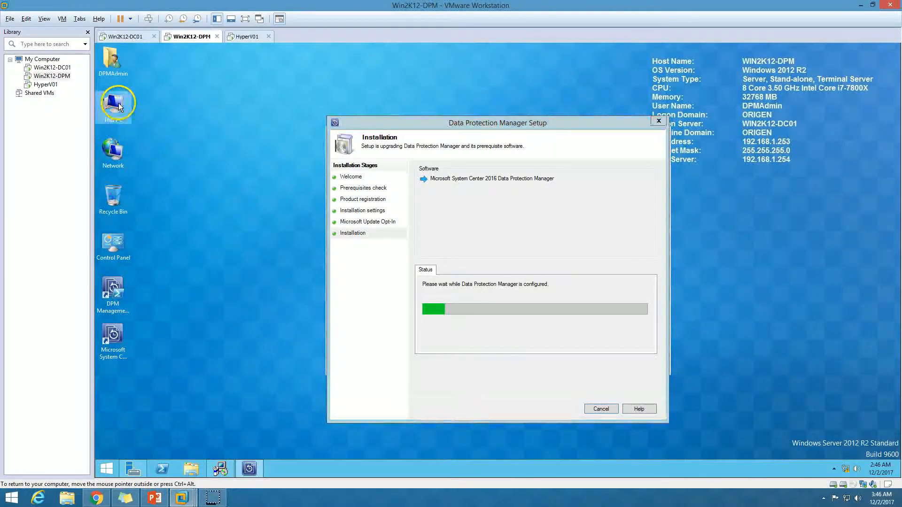
click(140, 60)
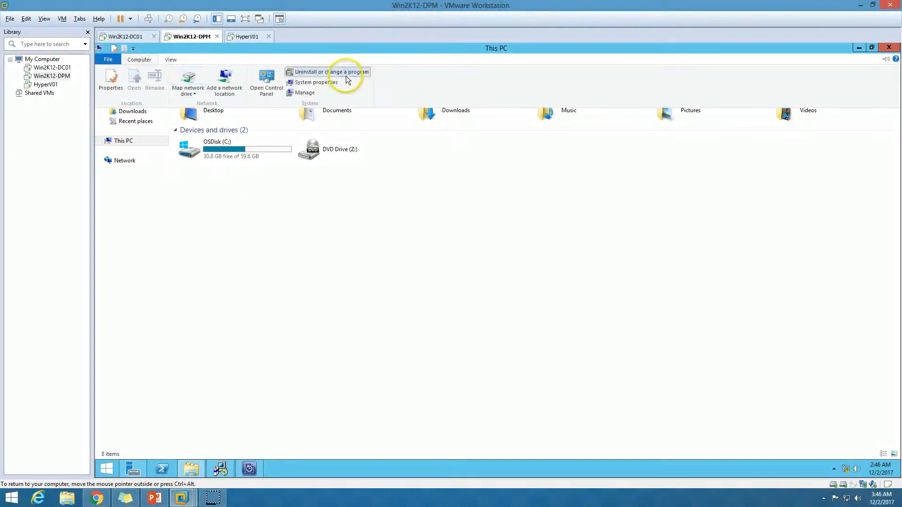
click(345, 71)
click(293, 247)
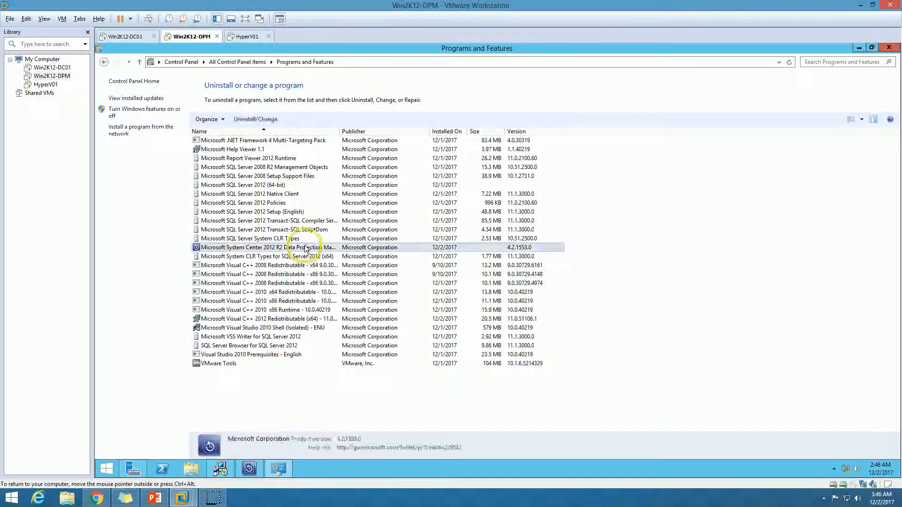
double_click(339, 131)
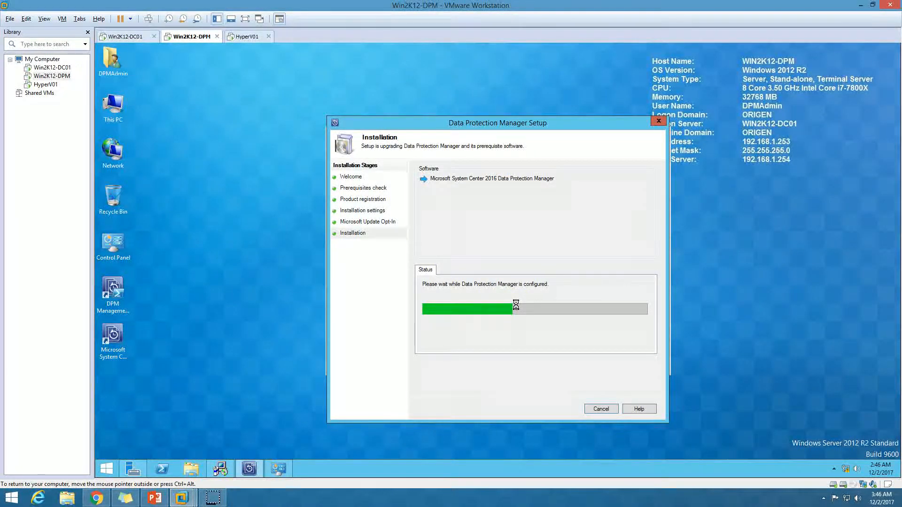
Step: Wait for DPM 2016 Setup to report a successful upgrade, then close the wizard
click(277, 468)
click(277, 468)
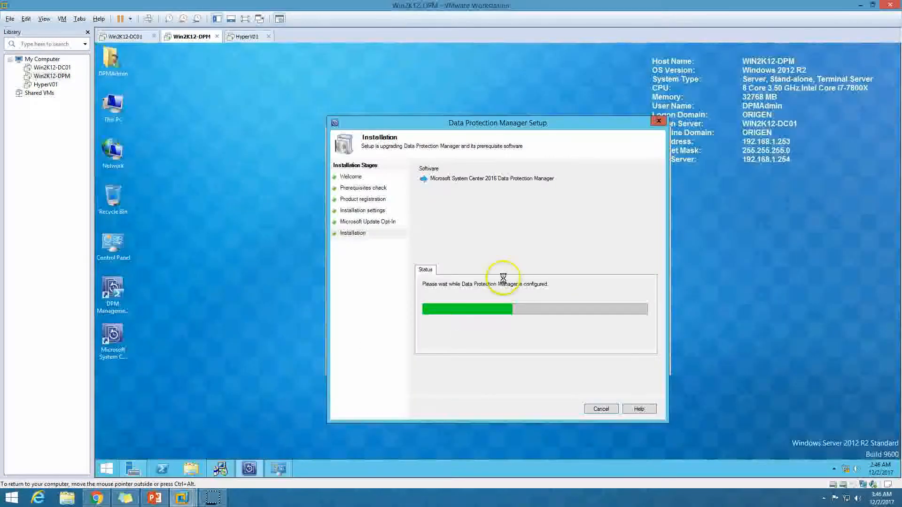
drag(543, 128, 520, 124)
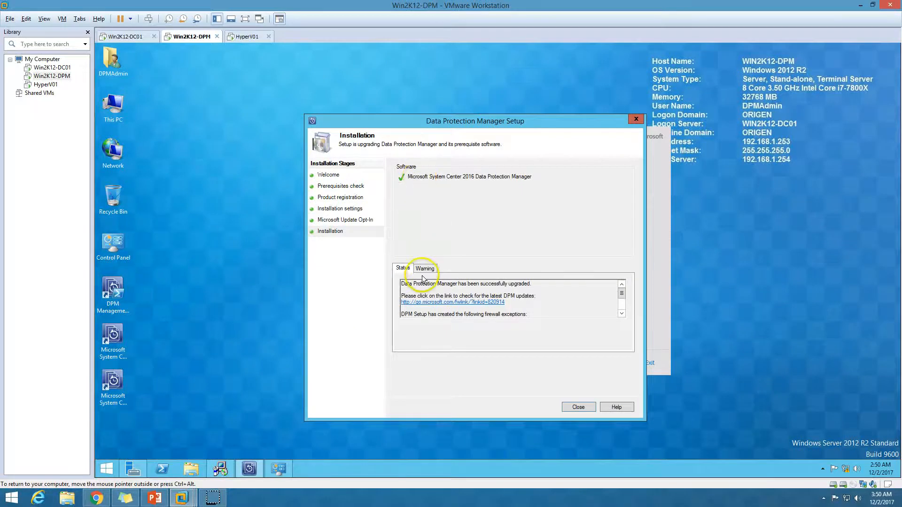
triple_click(528, 284)
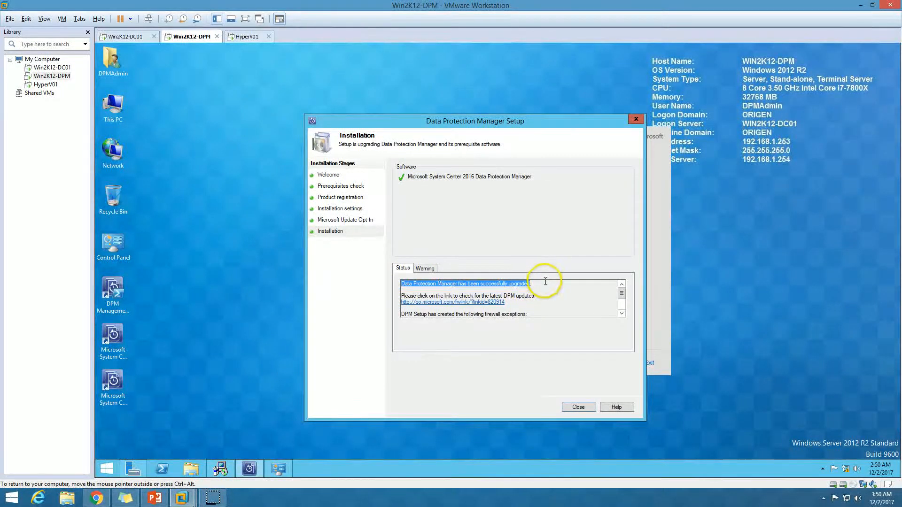
click(397, 289)
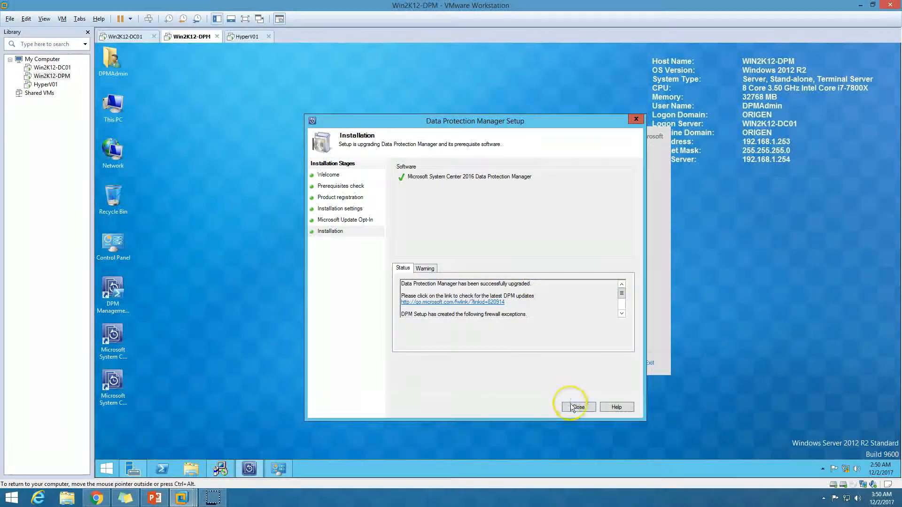
click(116, 357)
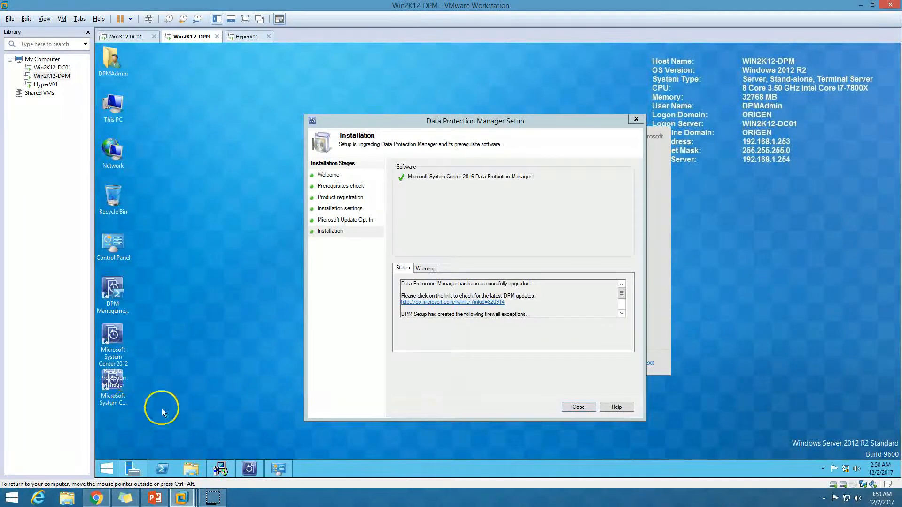
click(519, 402)
click(579, 407)
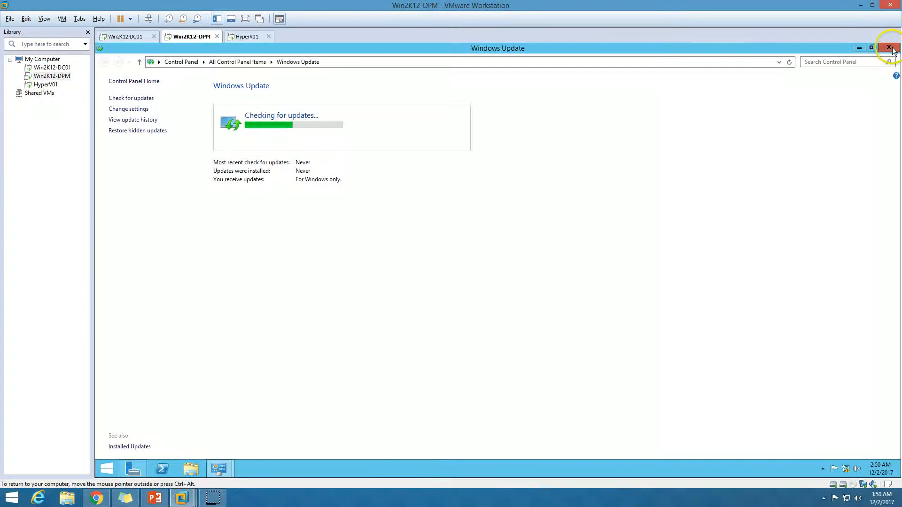
Step: Close Windows Update and refresh Programs and Features to confirm DPM 2016 at 5.0.158.0
click(889, 47)
right_click(376, 200)
click(399, 222)
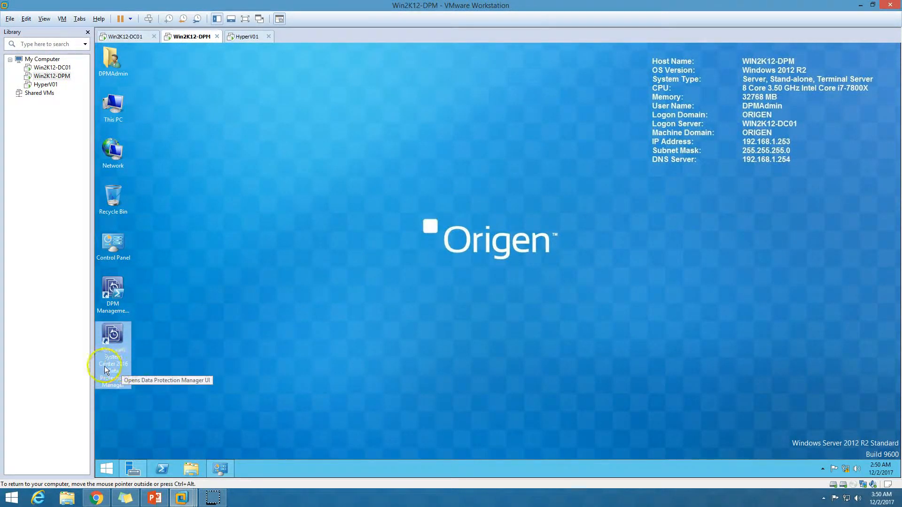
click(222, 469)
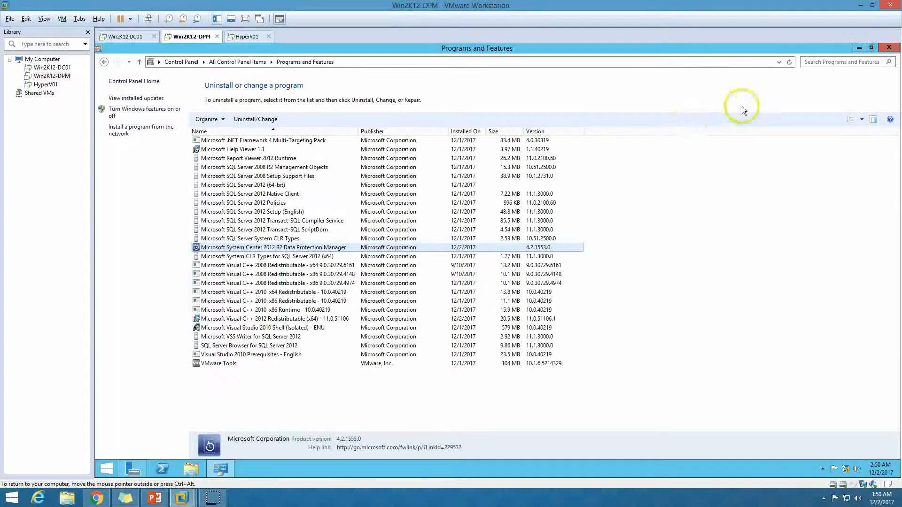
click(788, 63)
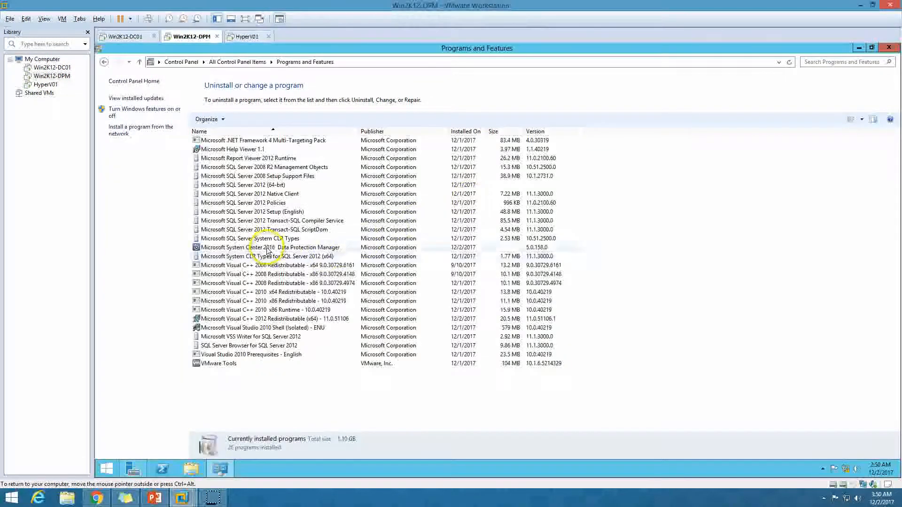
click(277, 249)
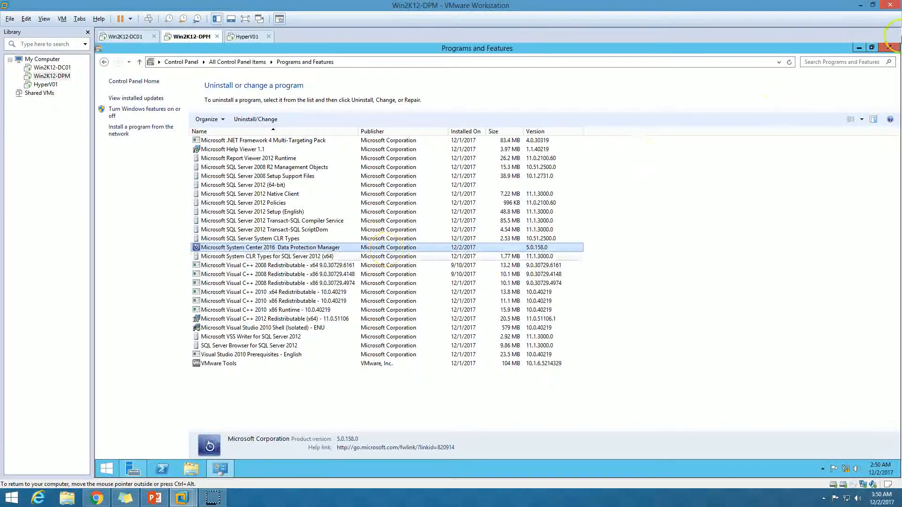
click(888, 48)
Step: Refresh the desktop and launch the DPM 2016 Administrator Console from its shortcut
right_click(230, 290)
click(268, 317)
double_click(115, 337)
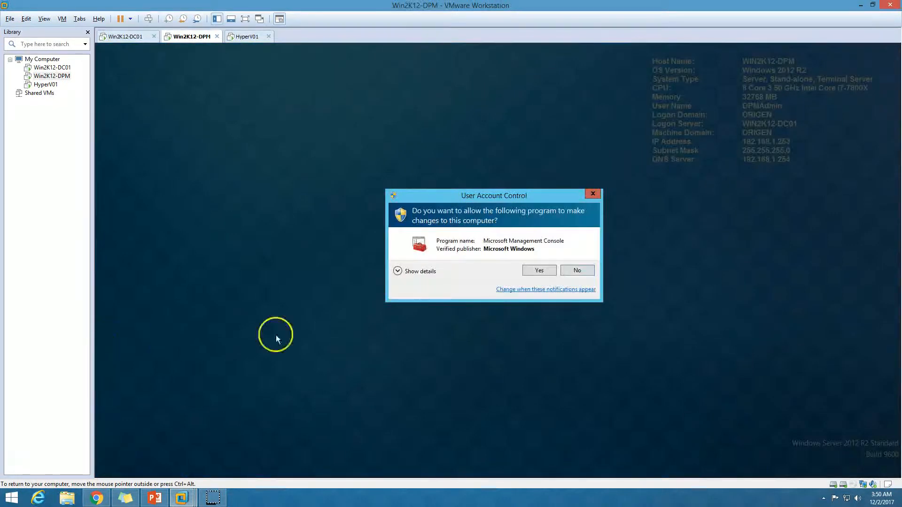
Step: Approve UAC, read the agent-incompatible alert, and confirm HYPERV01's agent needs updating
click(538, 271)
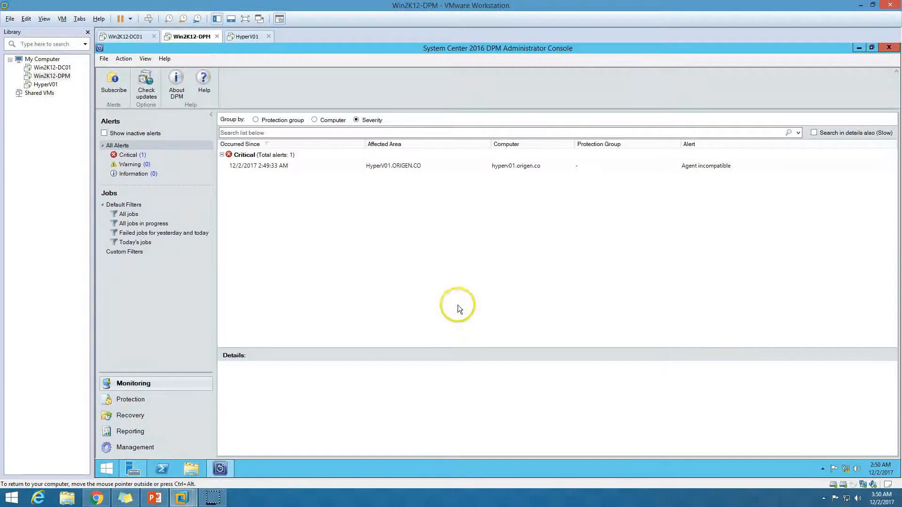
click(362, 168)
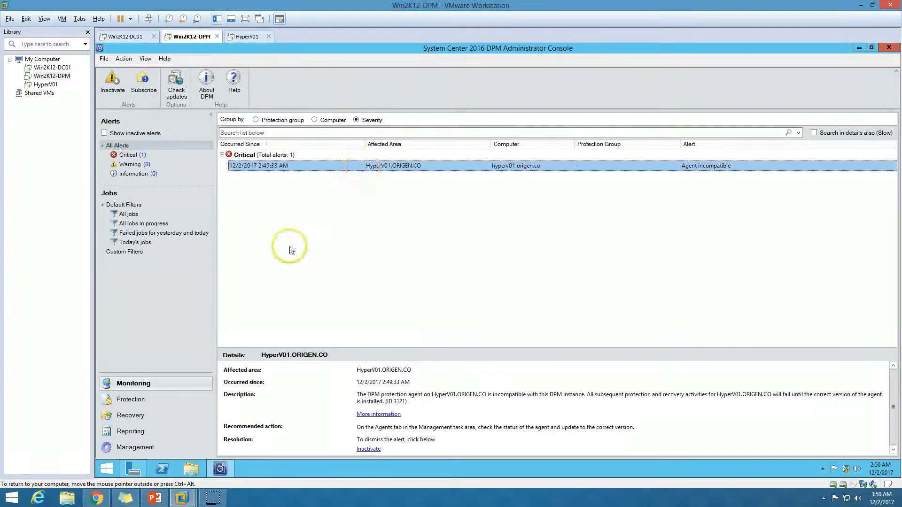
click(156, 447)
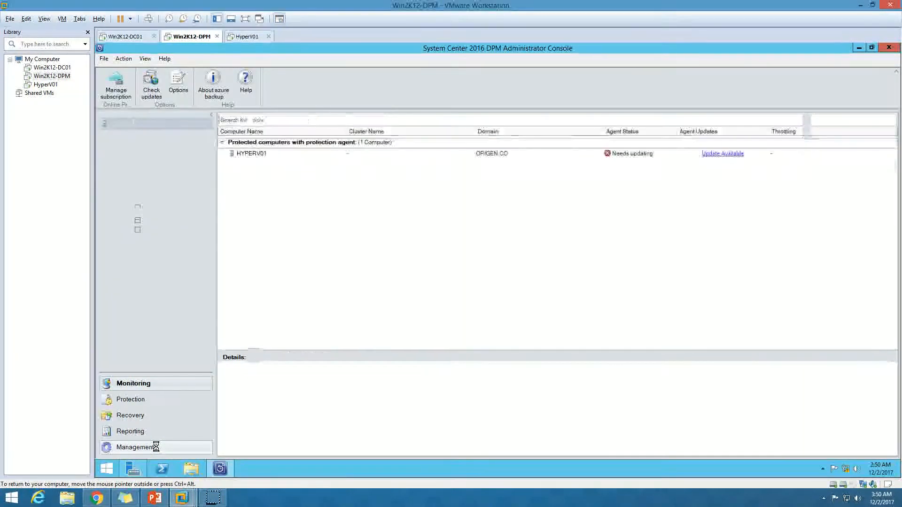
click(354, 153)
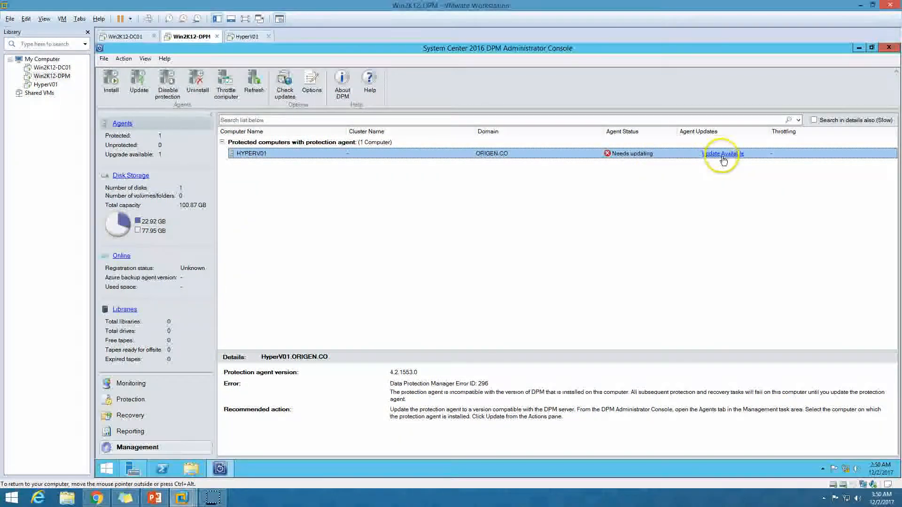
click(163, 500)
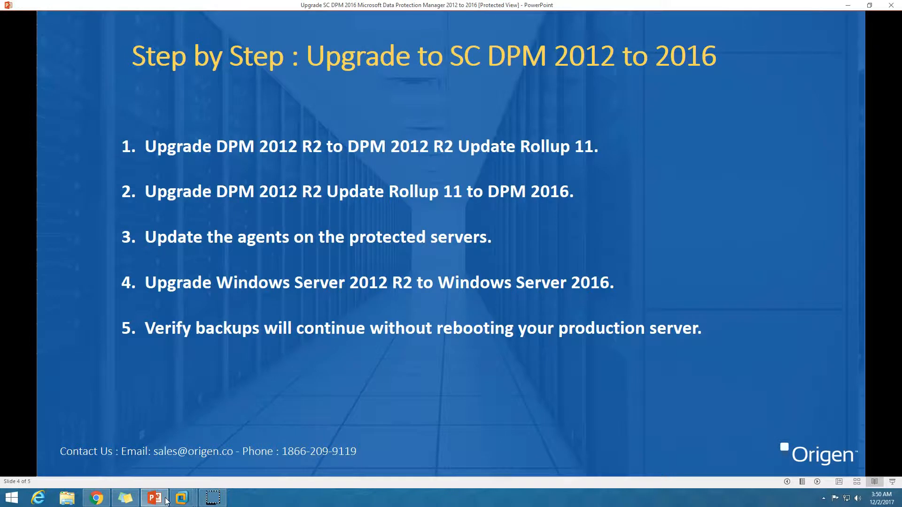
Step: Start the HYPERV01 protection agent update from the Agents view and confirm the warning
click(144, 505)
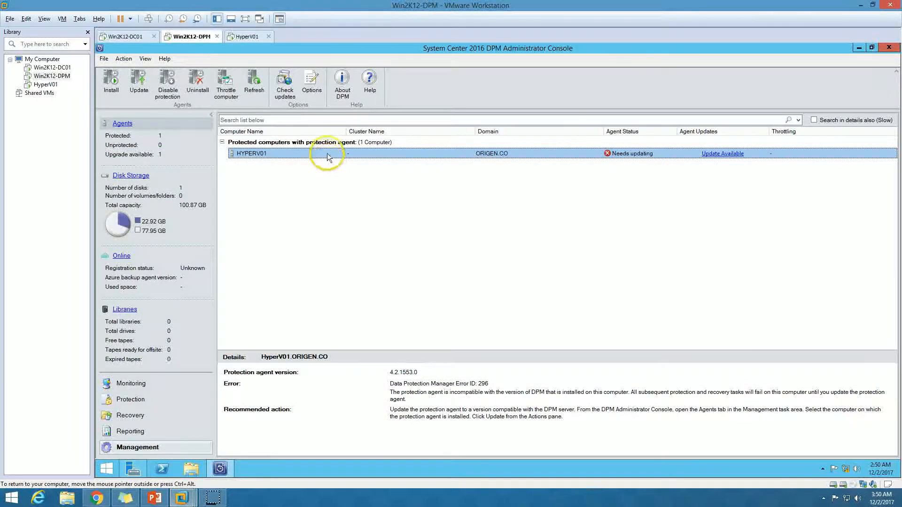
right_click(328, 154)
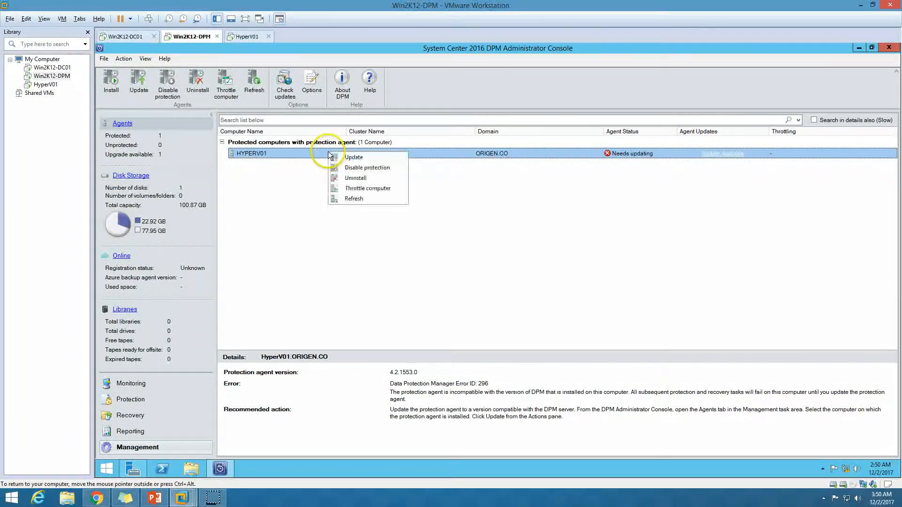
click(368, 159)
click(554, 283)
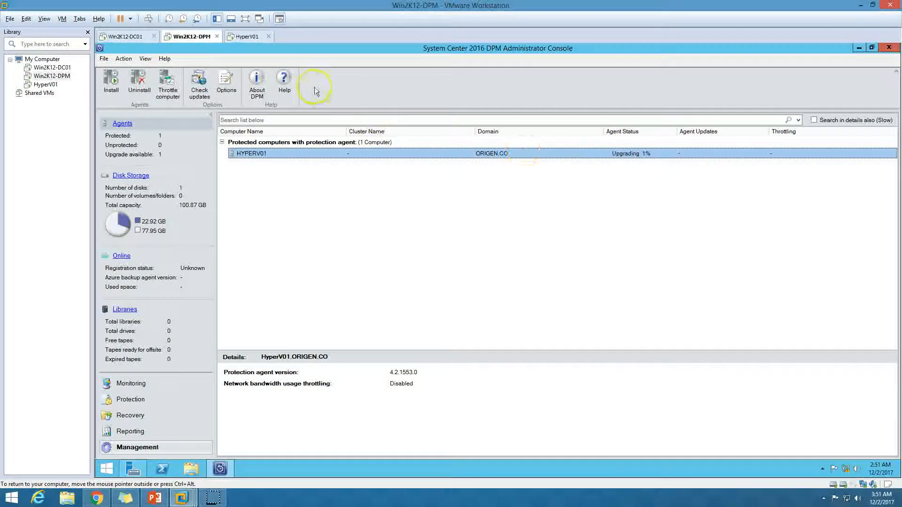
click(247, 36)
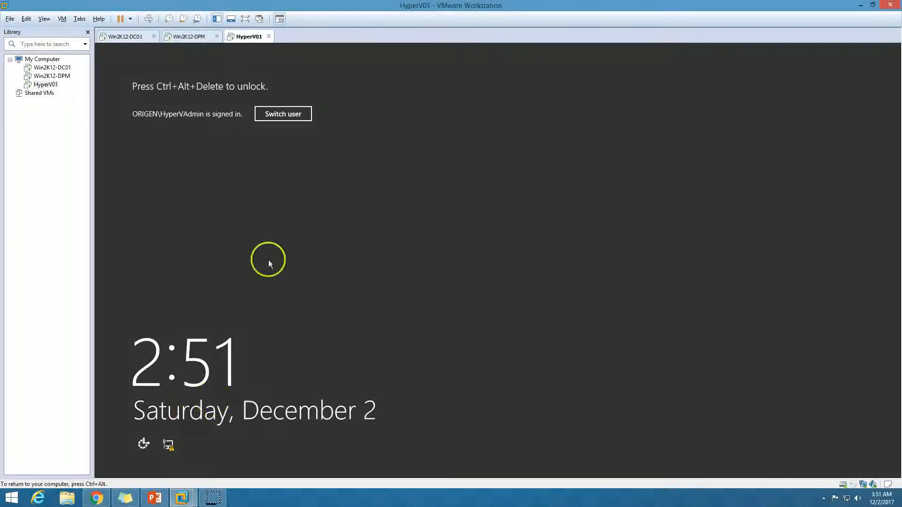
Step: Unlock HyperV01 with Ctrl+Alt+Del and the account password
click(149, 19)
click(516, 211)
text(•)
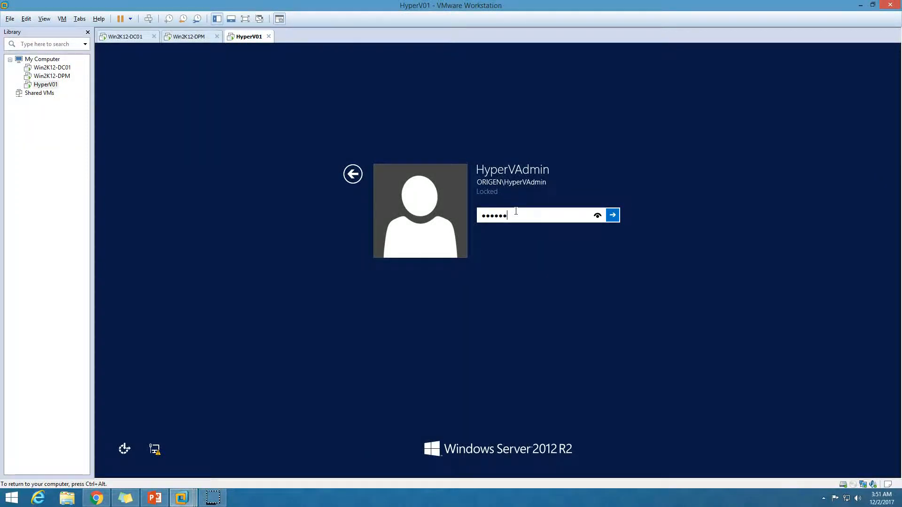
key(Return)
Step: Open HyperV01's Programs and Features to find DPM Protection Agent 4.2.1553.0, checking upgrade progress
click(210, 468)
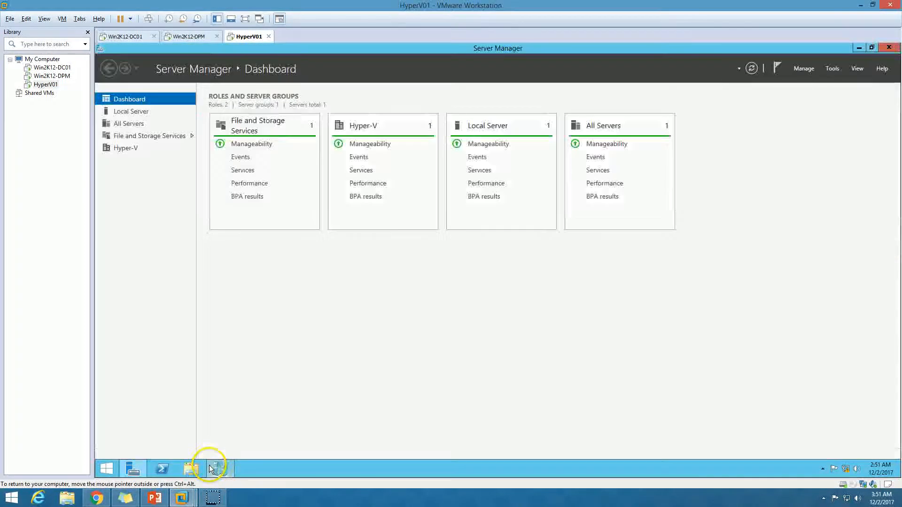
click(134, 468)
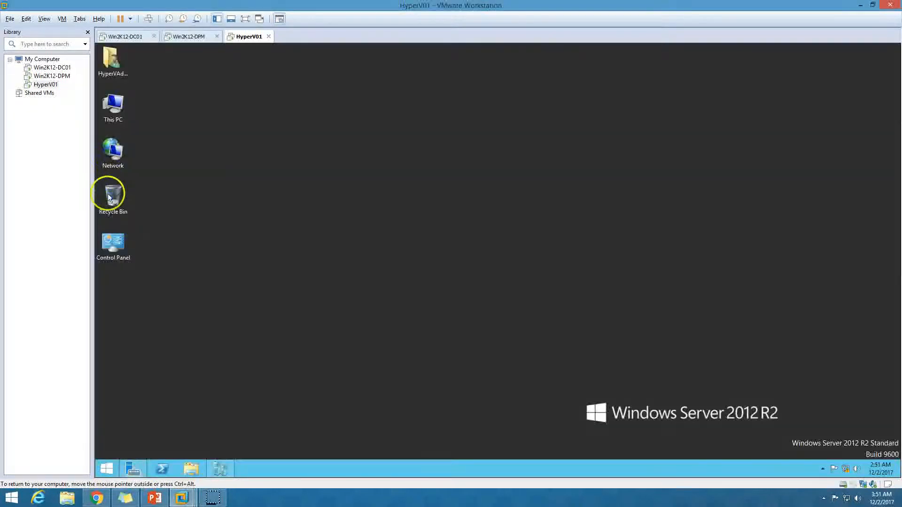
double_click(123, 243)
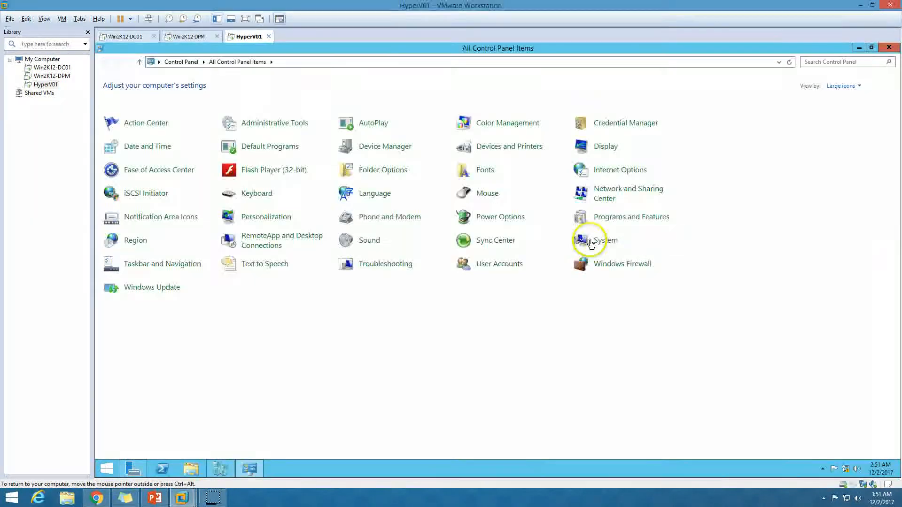
click(616, 217)
click(258, 140)
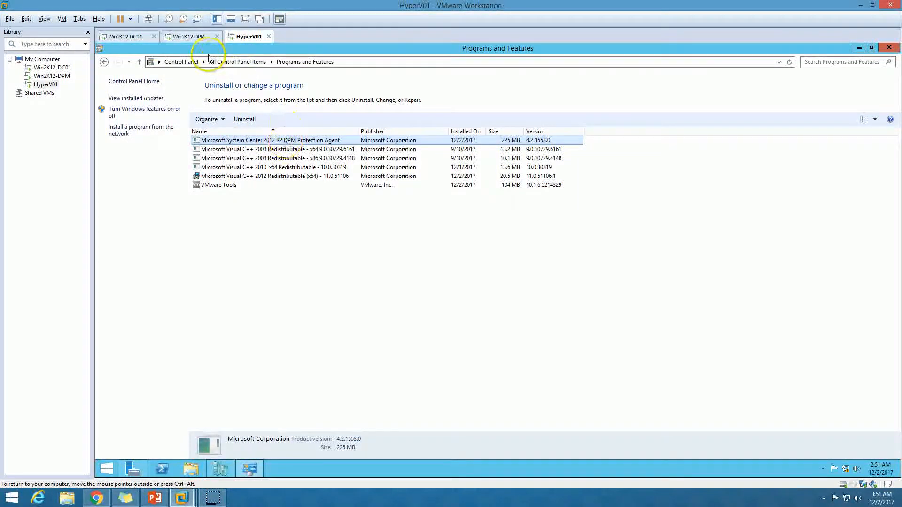
click(198, 37)
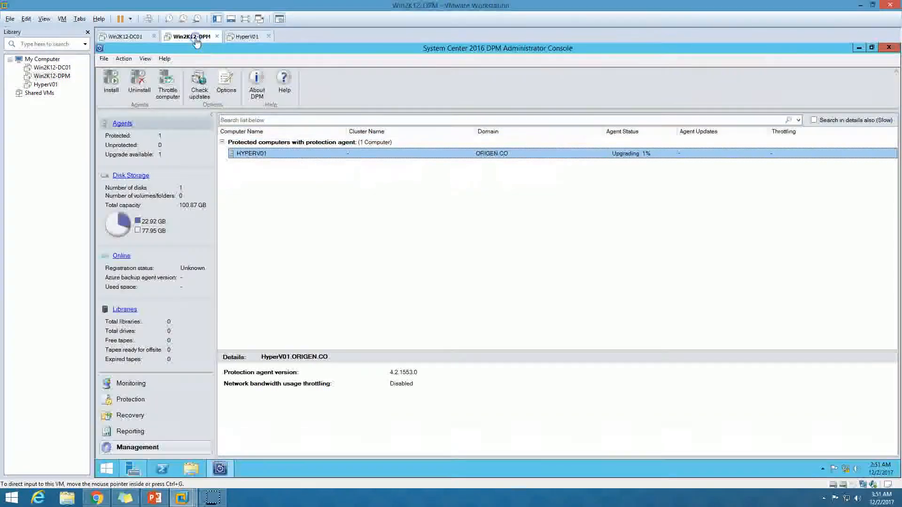
click(251, 38)
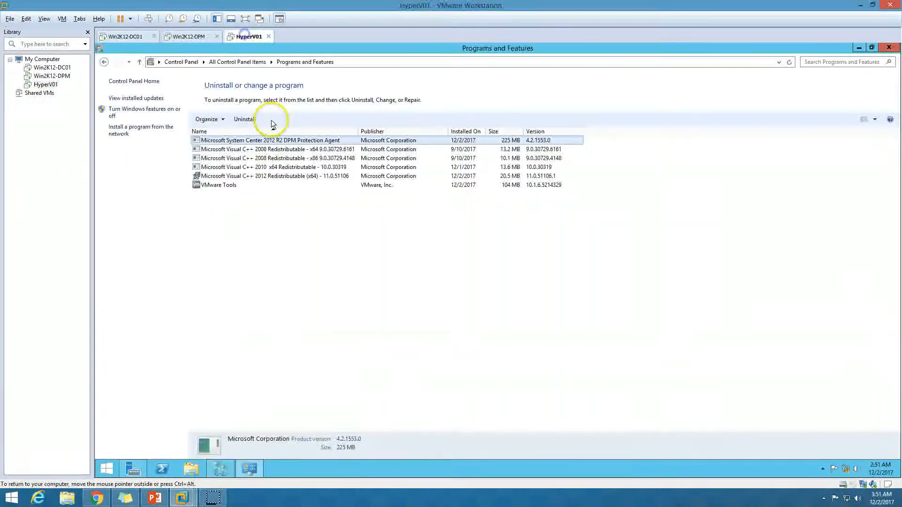
click(192, 40)
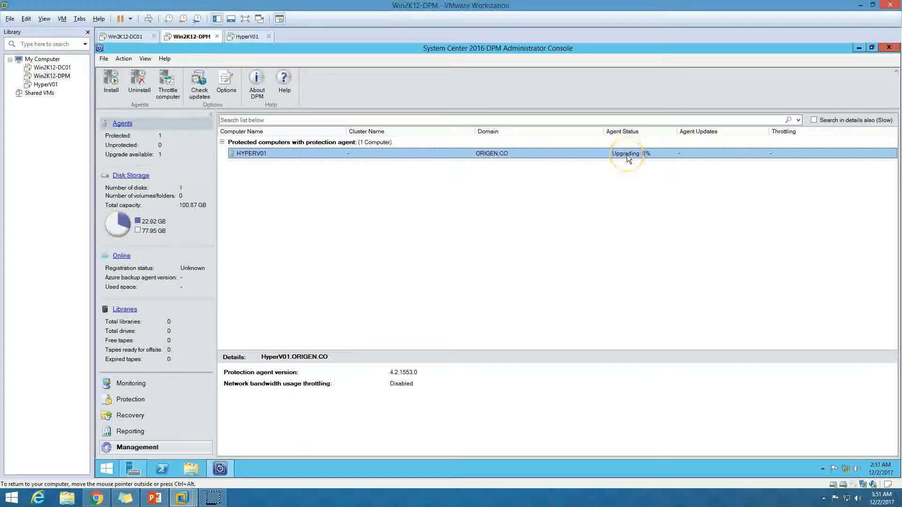
Step: Wait for the HYPERV01 agent upgrade to finish and select HYPERV01 to view its details
click(245, 37)
click(183, 37)
click(418, 273)
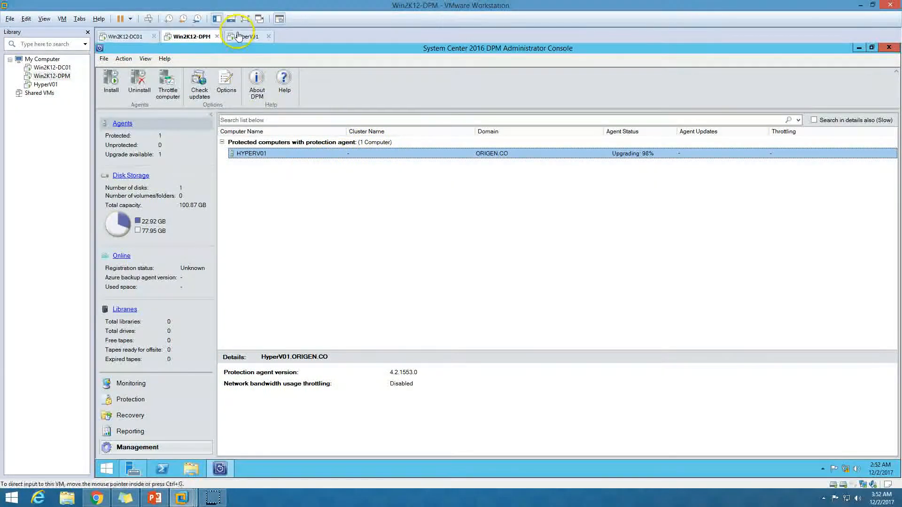
click(340, 255)
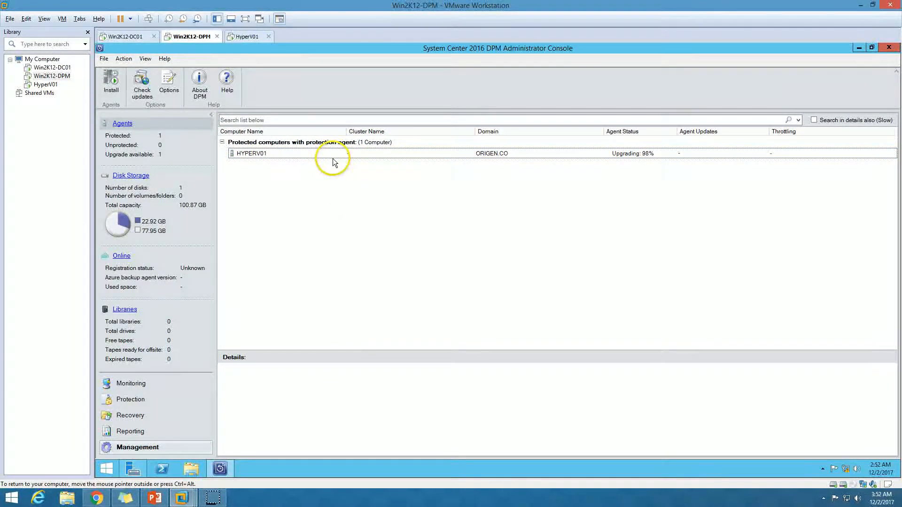
click(333, 159)
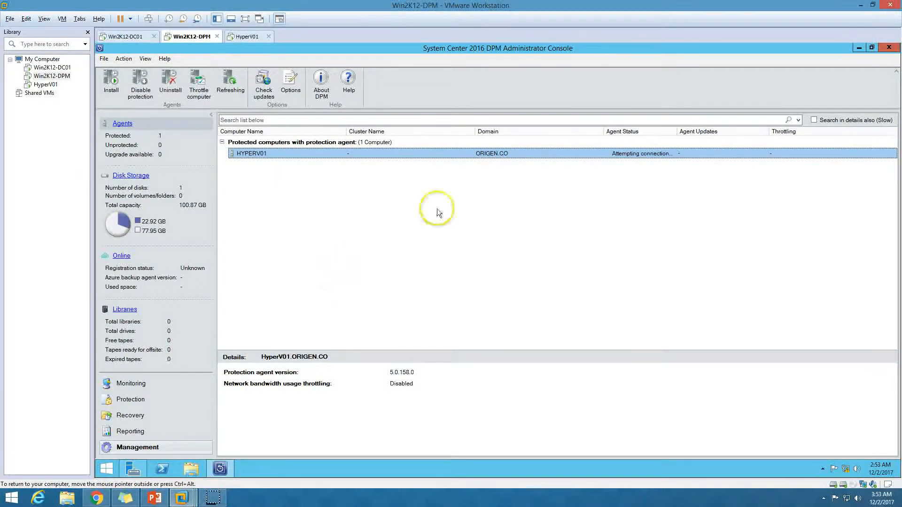
Step: Auto-fit the Agents columns to confirm version 5.0.158.0 with status OK, then check Monitoring
drag(677, 131, 696, 133)
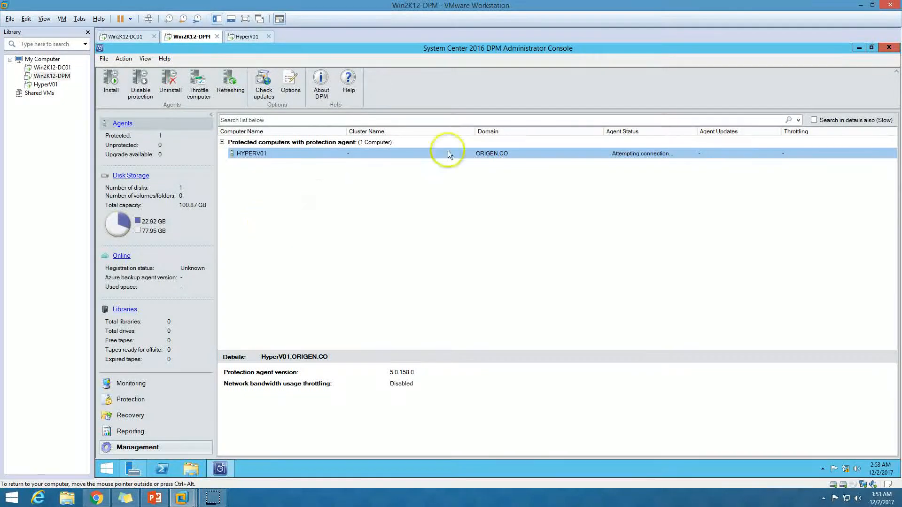
drag(475, 132, 476, 132)
double_click(476, 132)
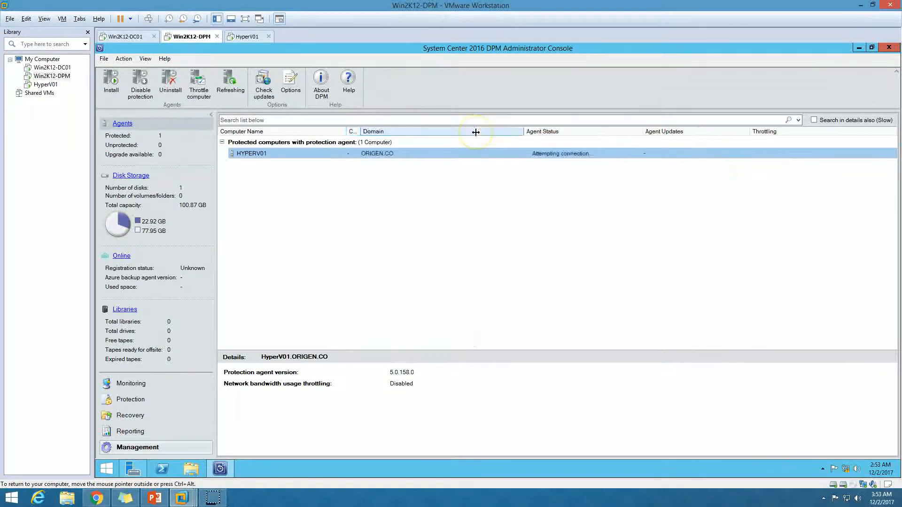
double_click(524, 132)
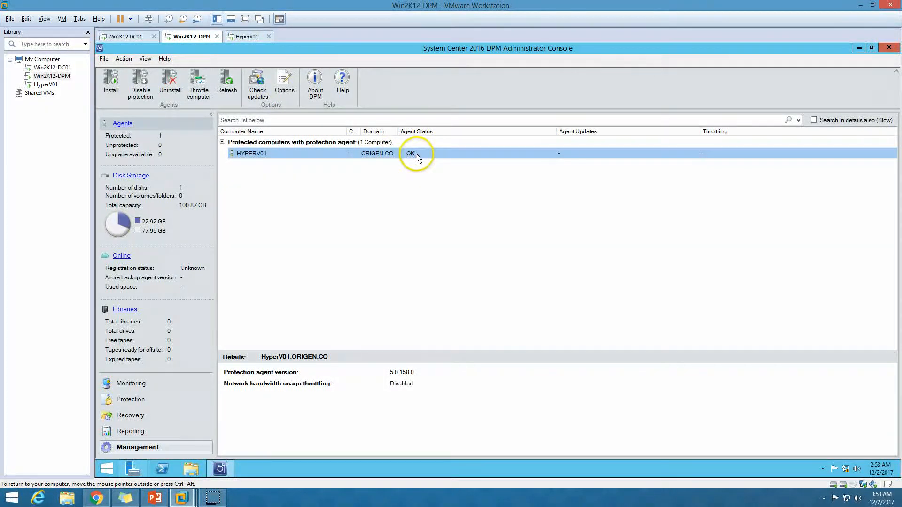
click(141, 383)
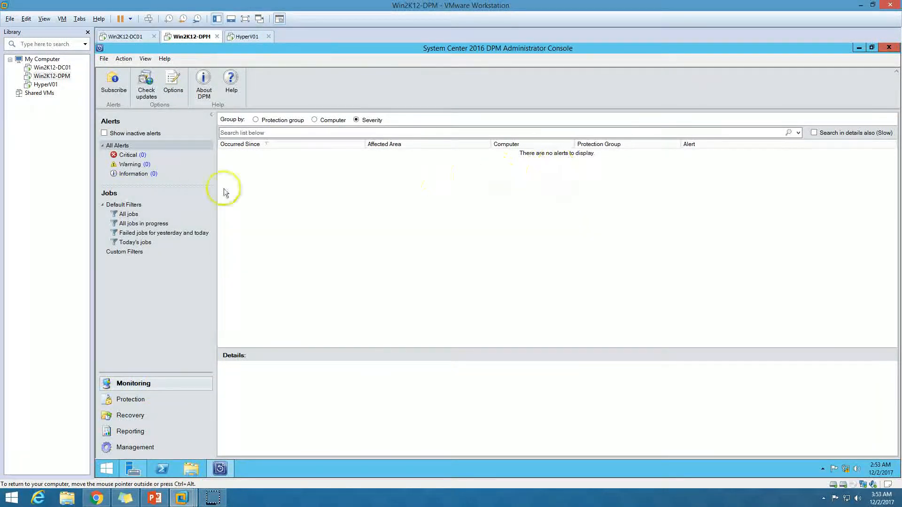
Step: Refresh HyperV01's program list to confirm DPM Protection Agent 5.0.158.0, then return to the DPM console
click(150, 447)
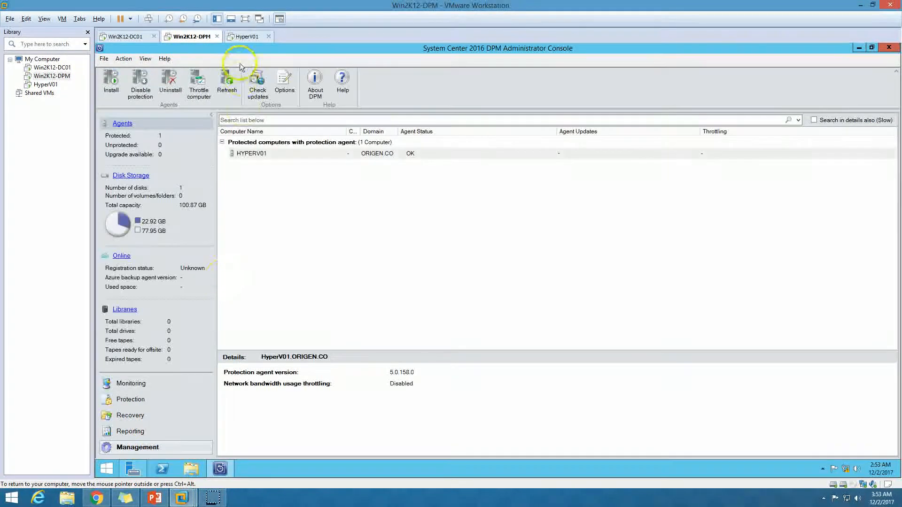
click(246, 36)
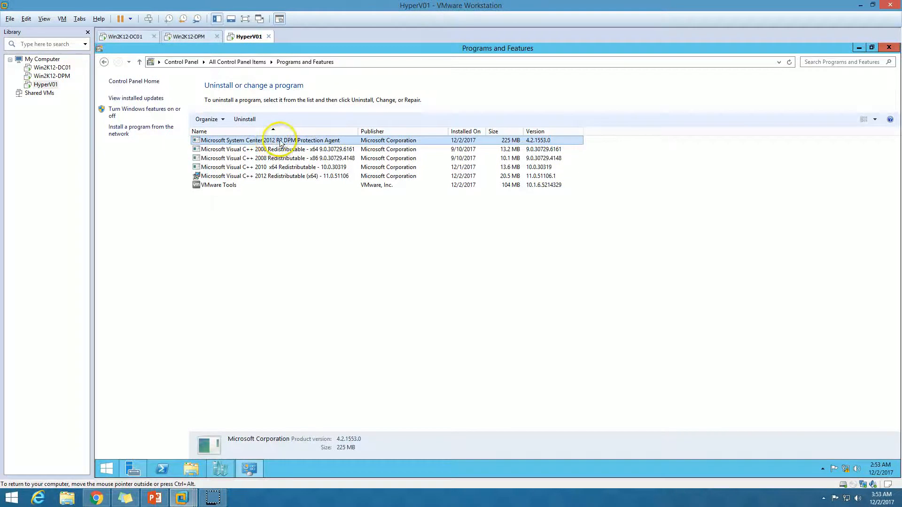
click(789, 62)
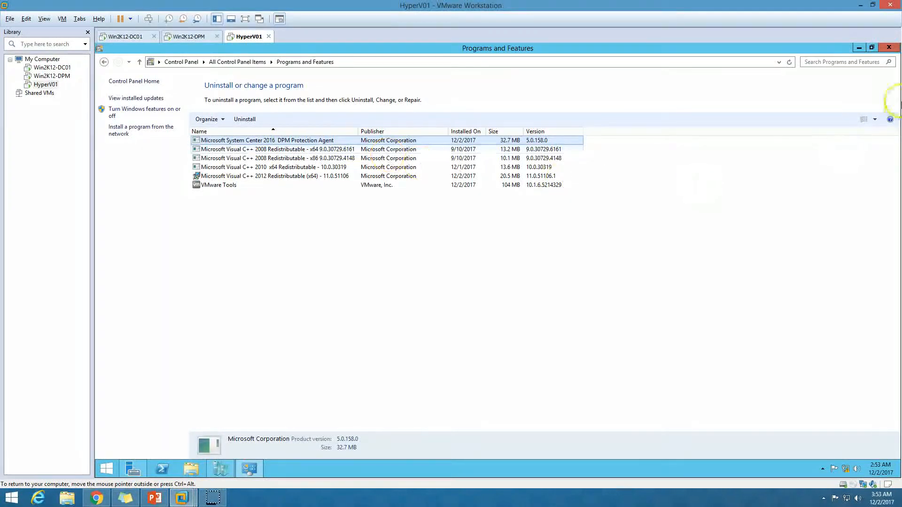
click(890, 47)
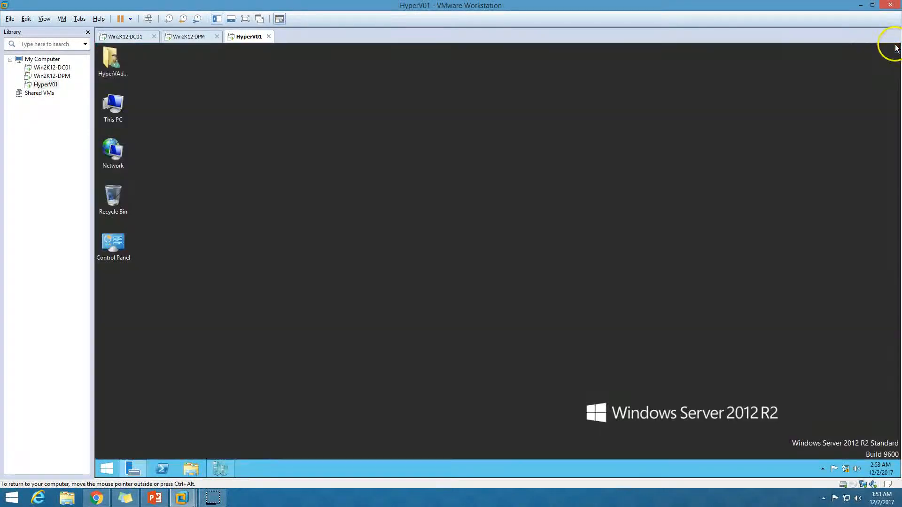
click(219, 468)
click(136, 469)
click(191, 36)
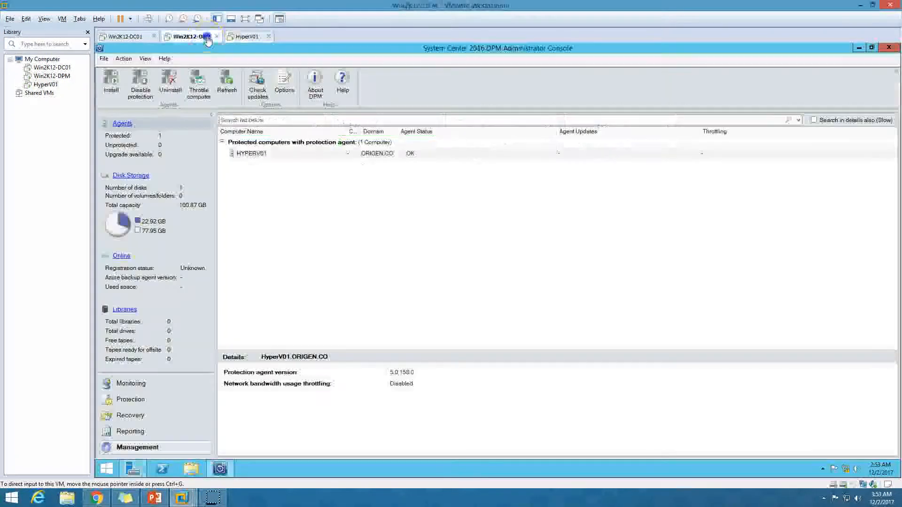
Step: Create an express full backup recovery point for HyperV01's Host Component
click(148, 404)
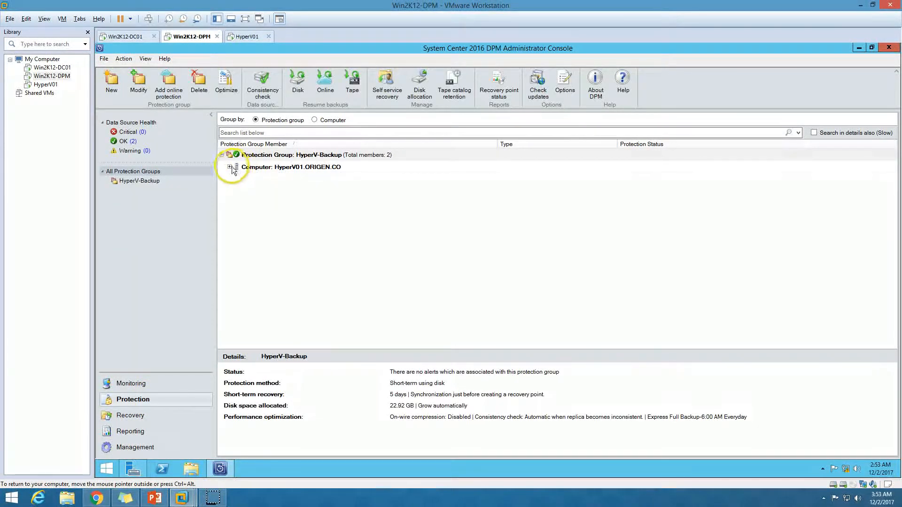
click(235, 168)
click(230, 168)
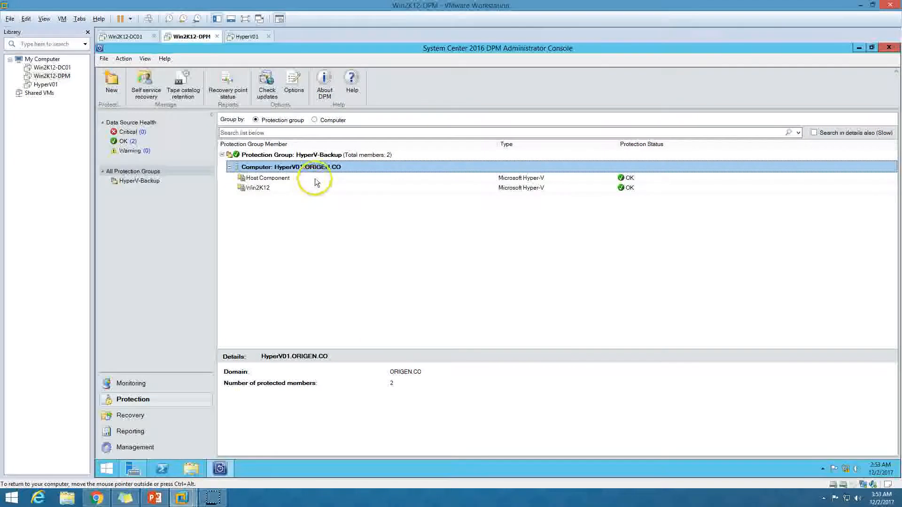
click(315, 178)
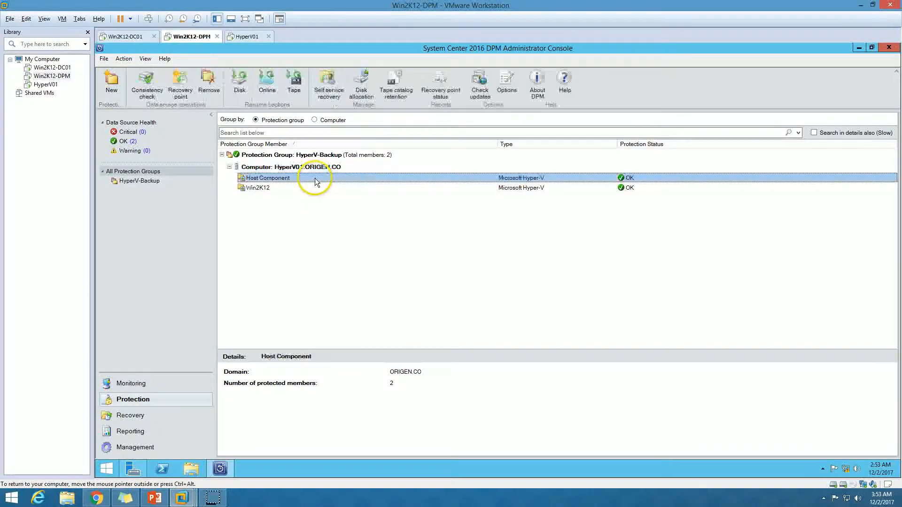
right_click(349, 178)
click(373, 194)
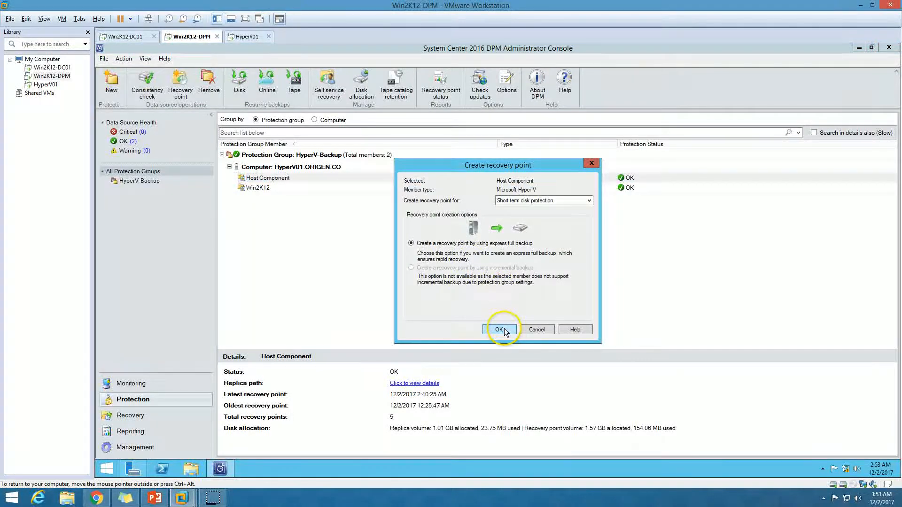
click(500, 330)
drag(383, 187, 384, 187)
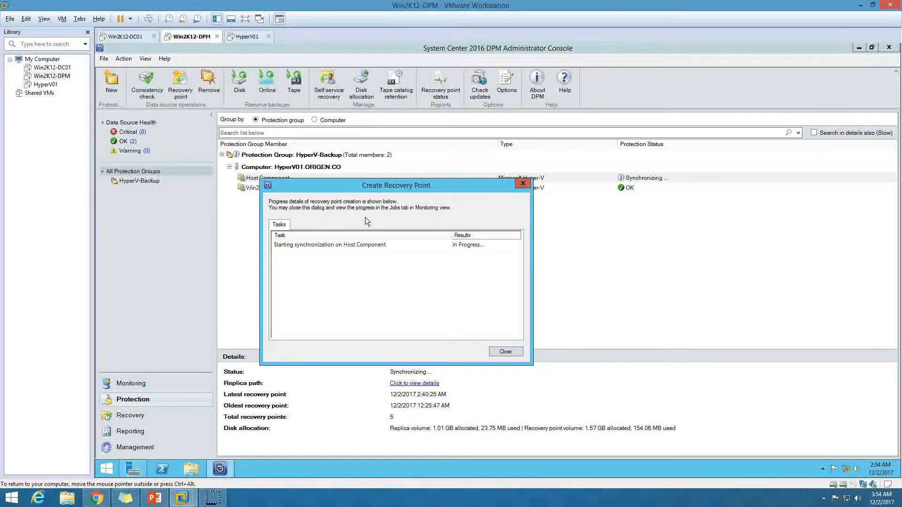
click(426, 256)
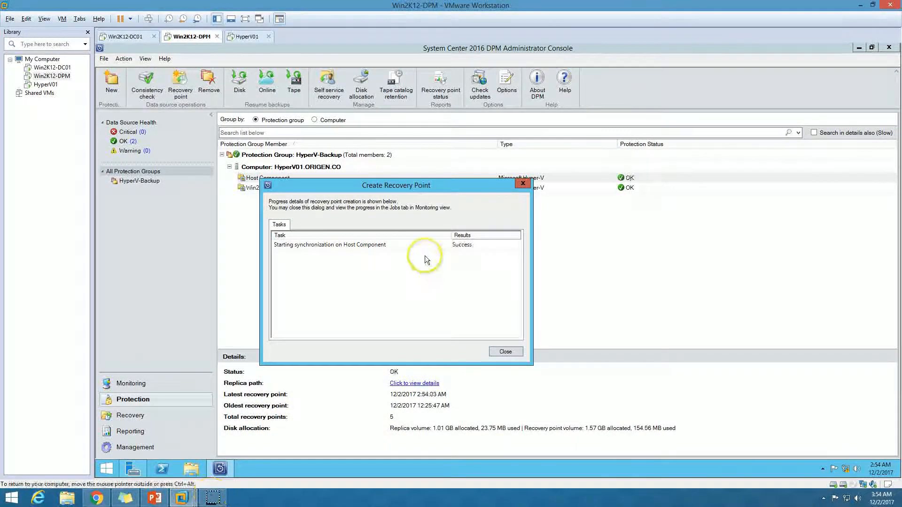
click(427, 247)
click(505, 352)
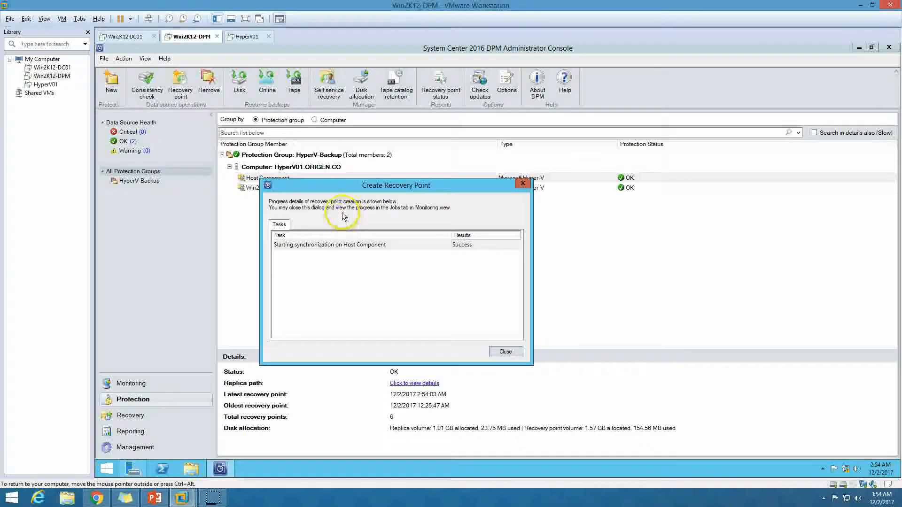
click(518, 353)
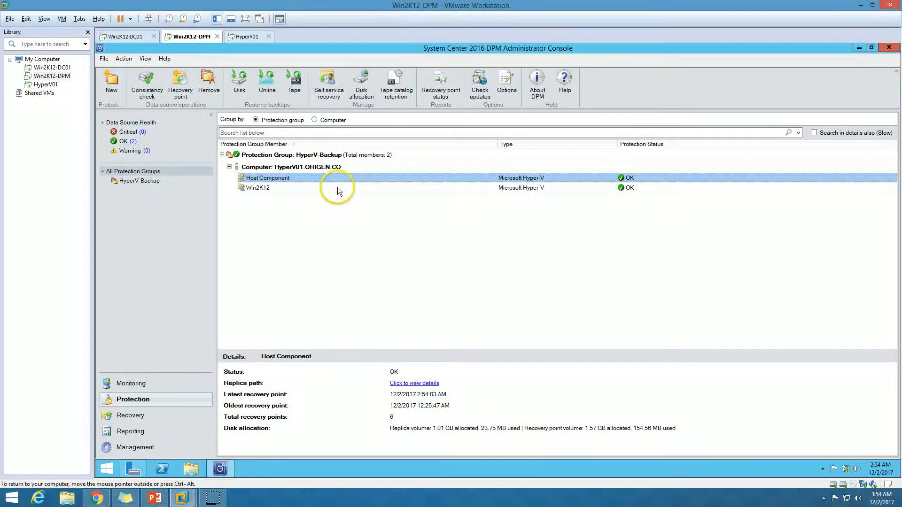
Step: Create a recovery point for the Win2K12 virtual machine
click(312, 188)
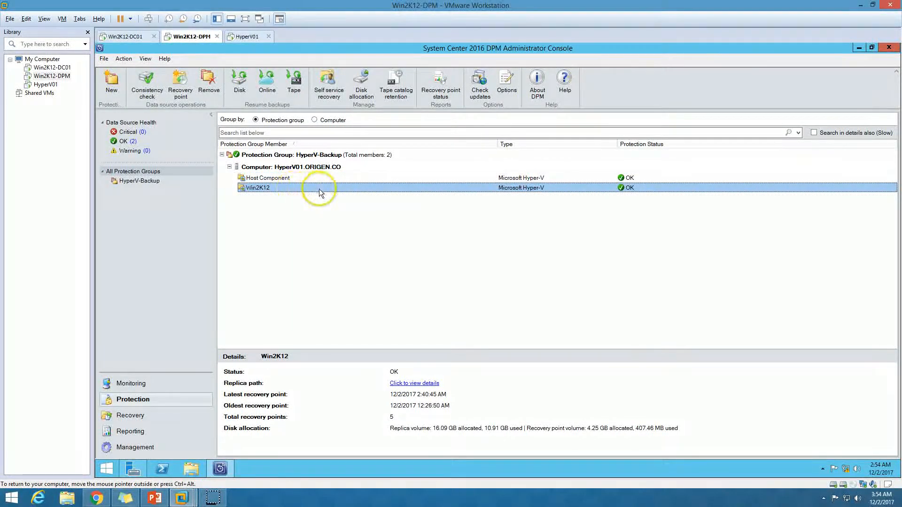
right_click(320, 189)
click(347, 207)
click(505, 329)
drag(486, 172, 354, 224)
click(355, 276)
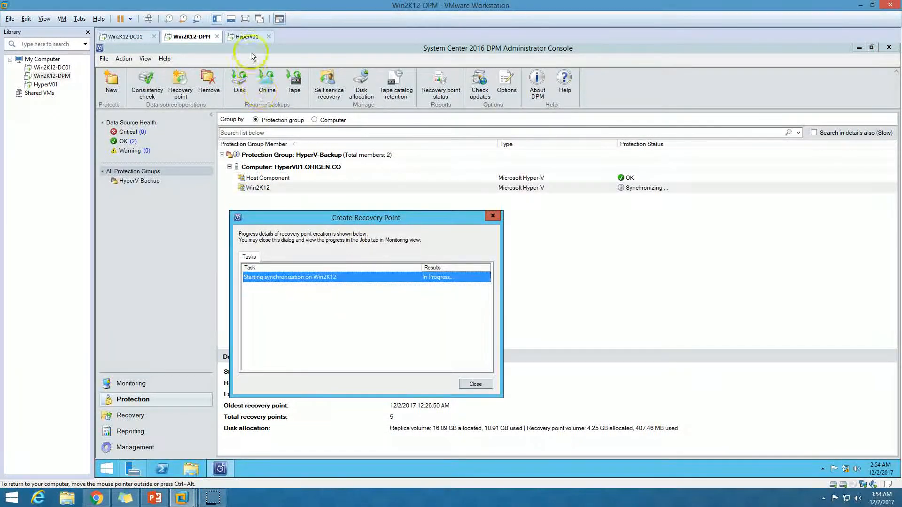
Step: On HyperV01, check Hyper-V Manager shows Win2K12 as Backing up
click(248, 37)
click(220, 469)
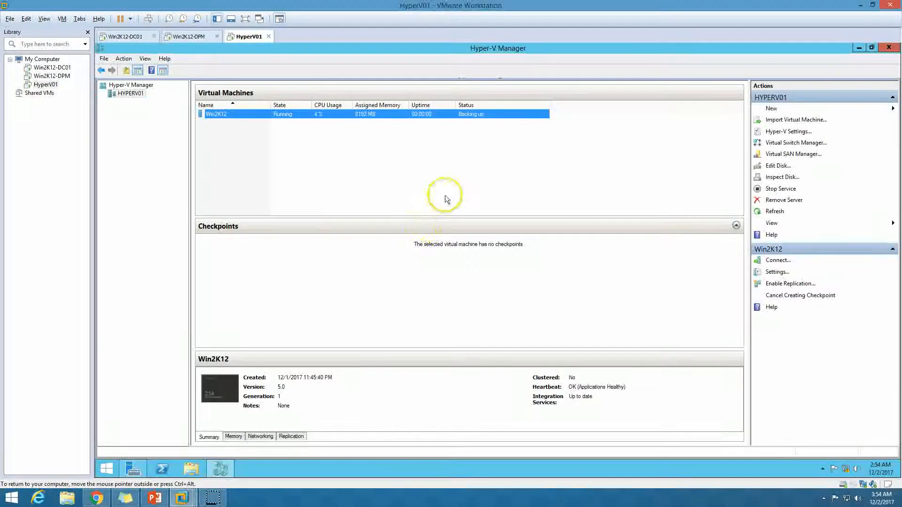
click(465, 160)
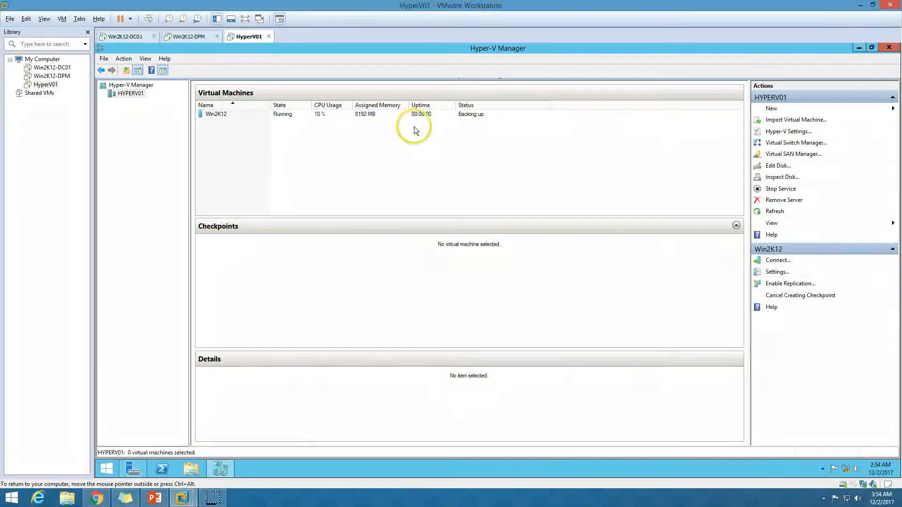
Step: Confirm the Win2K12 recovery point finished with Success and close its progress window
click(483, 116)
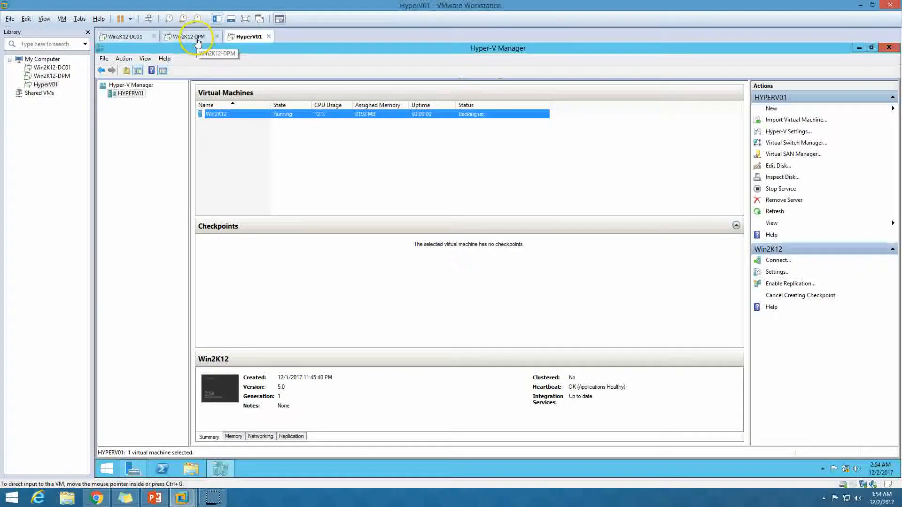
click(197, 40)
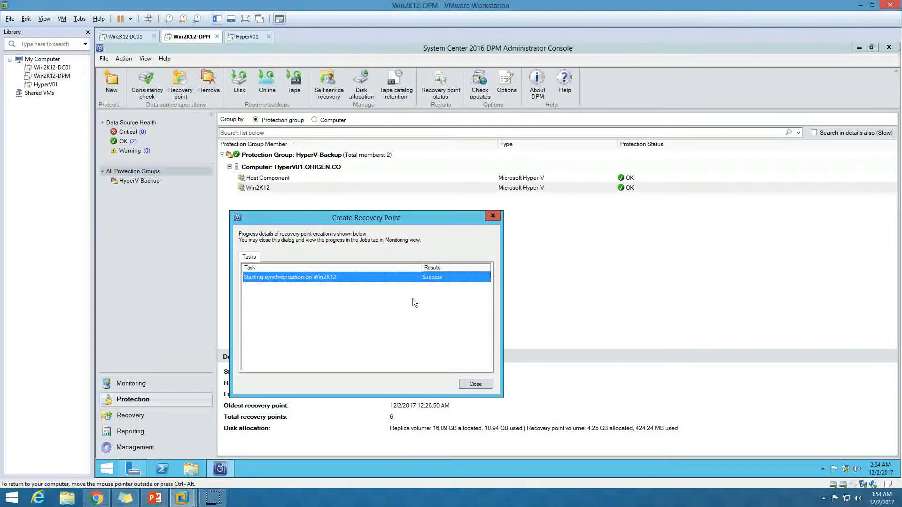
click(471, 384)
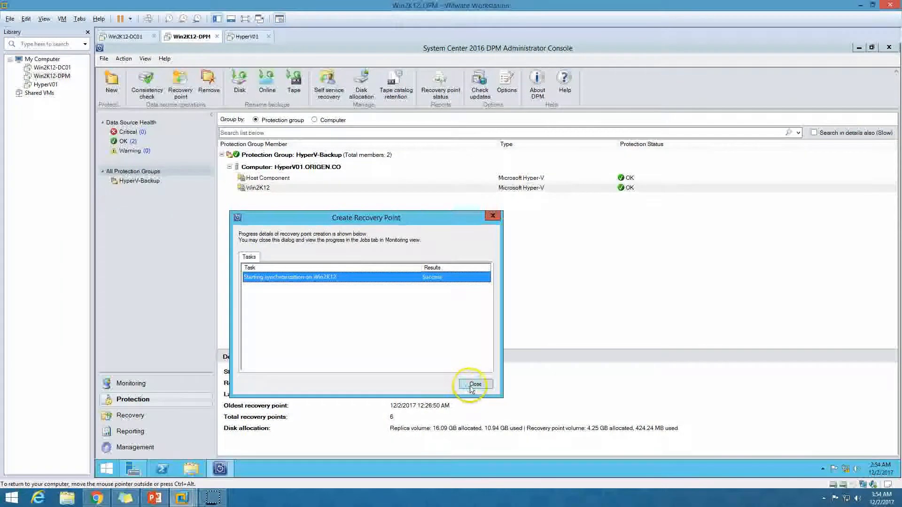
Step: Check the Monitoring view shows no alerts, then bring up the upgrade-steps slide
click(125, 397)
click(133, 384)
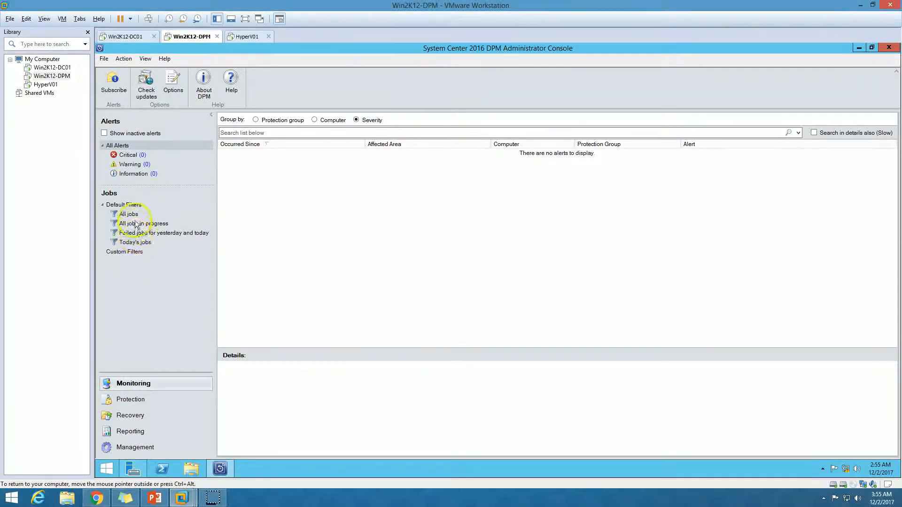
click(140, 401)
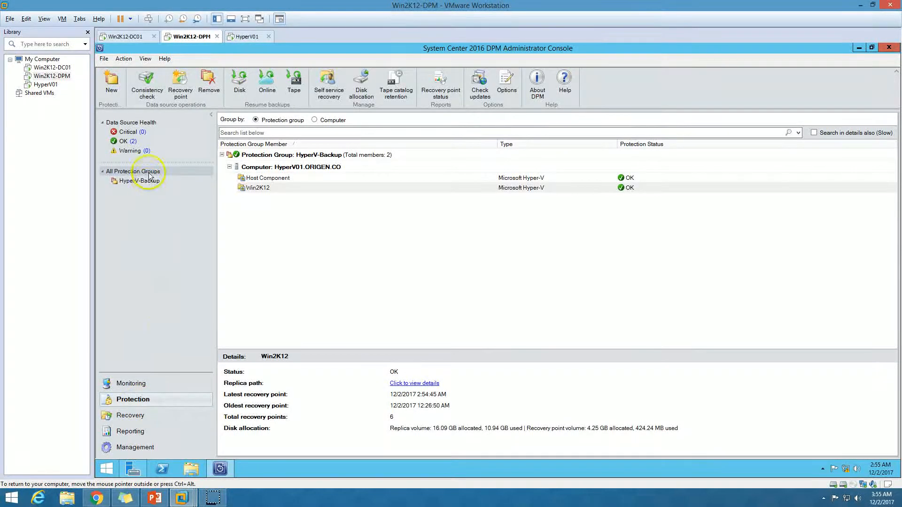
click(127, 384)
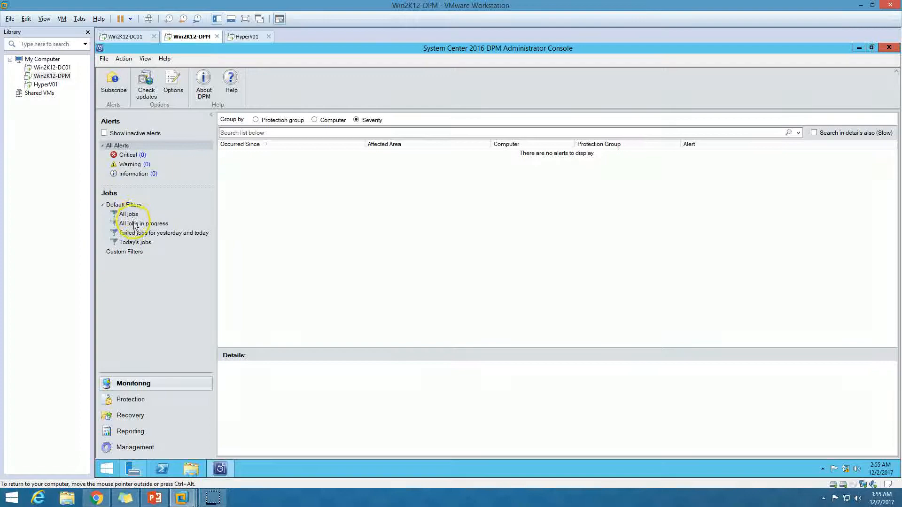
click(155, 498)
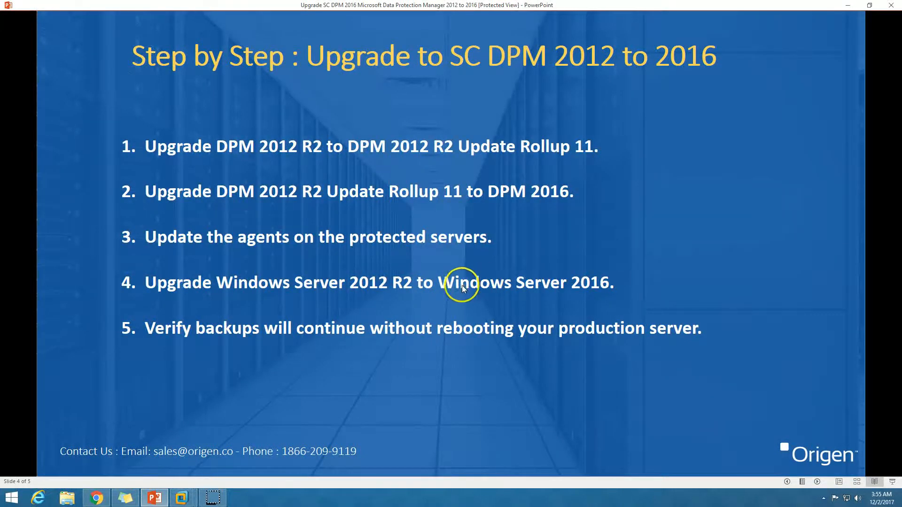
Step: Confirm in Server Manager's Local Server view that the DPM server runs Windows Server 2012 R2 Standard
click(154, 499)
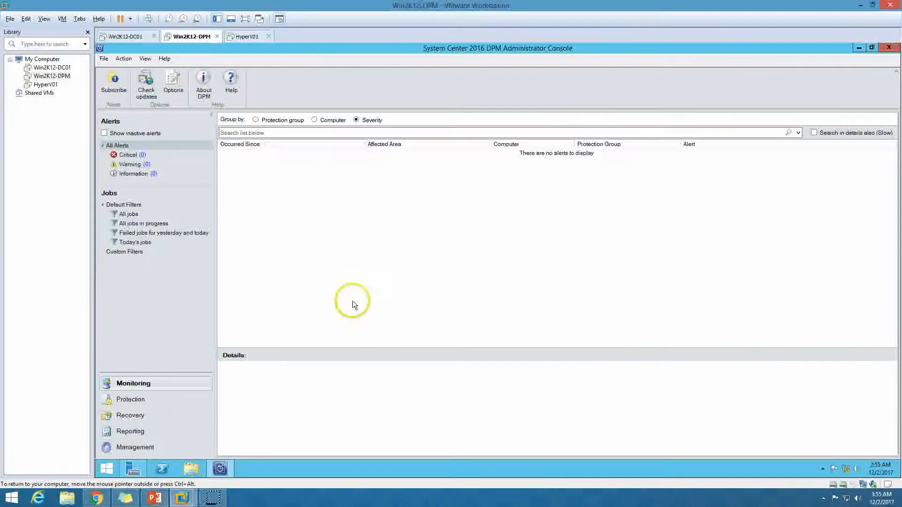
click(131, 468)
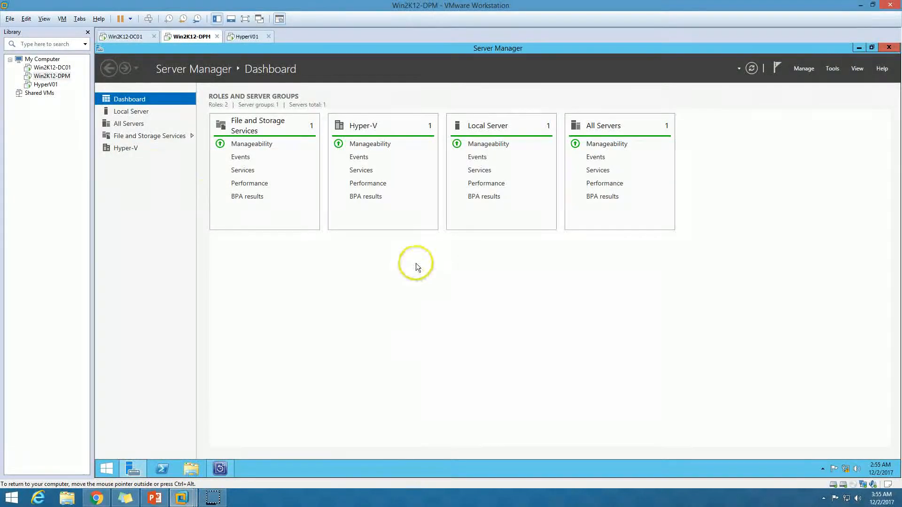
click(142, 113)
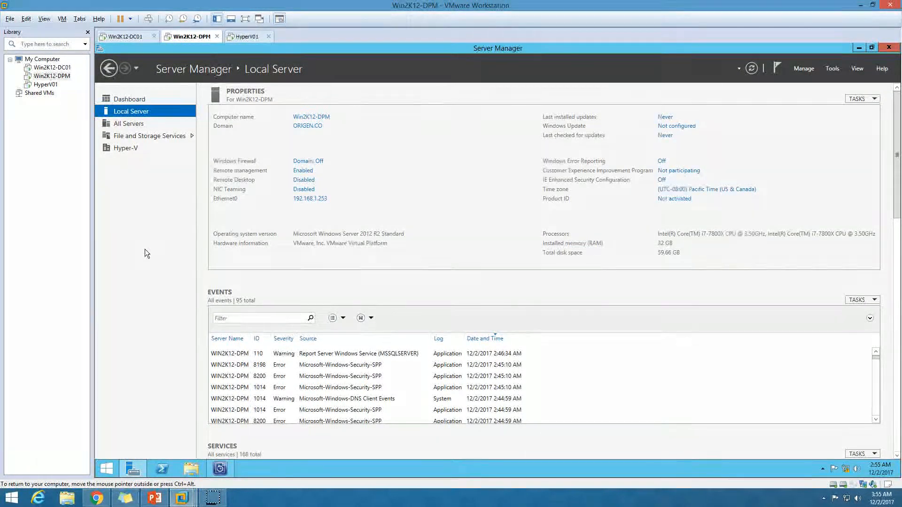
click(128, 99)
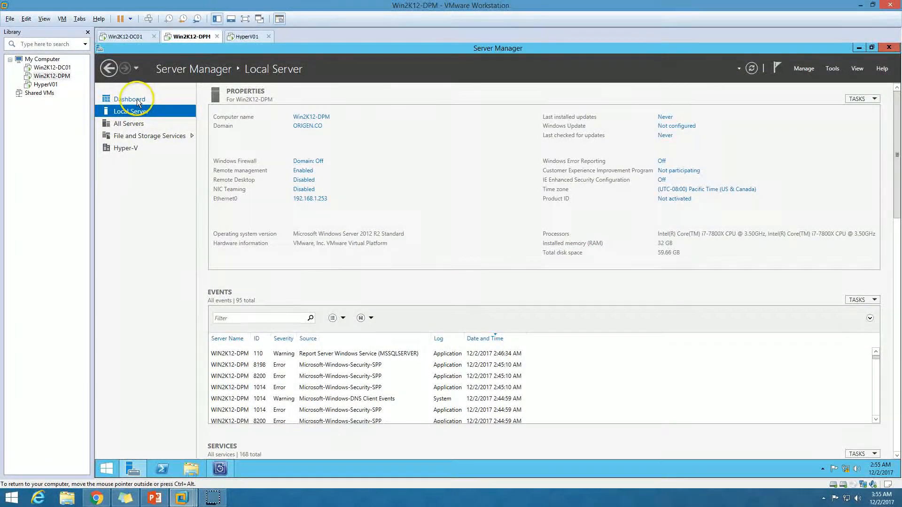
Step: Close the DPM console and bring Server Manager's Dashboard back into view
click(219, 468)
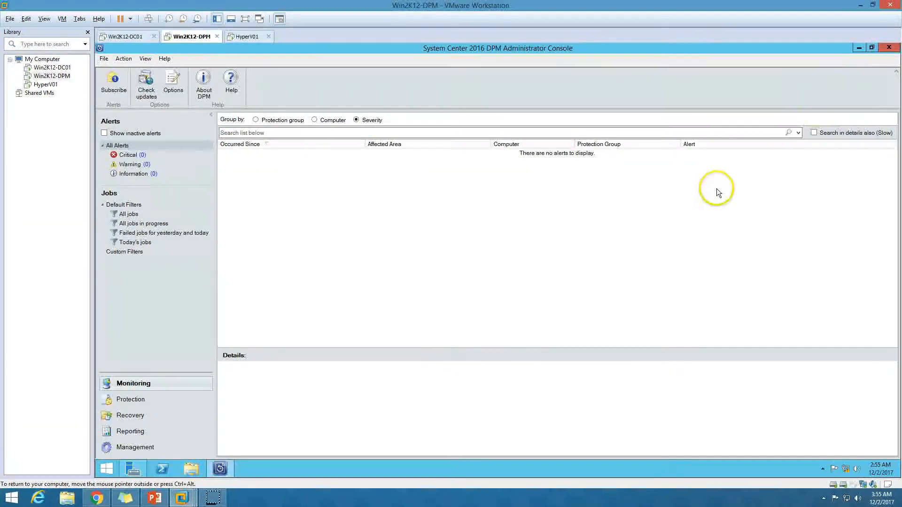
click(889, 47)
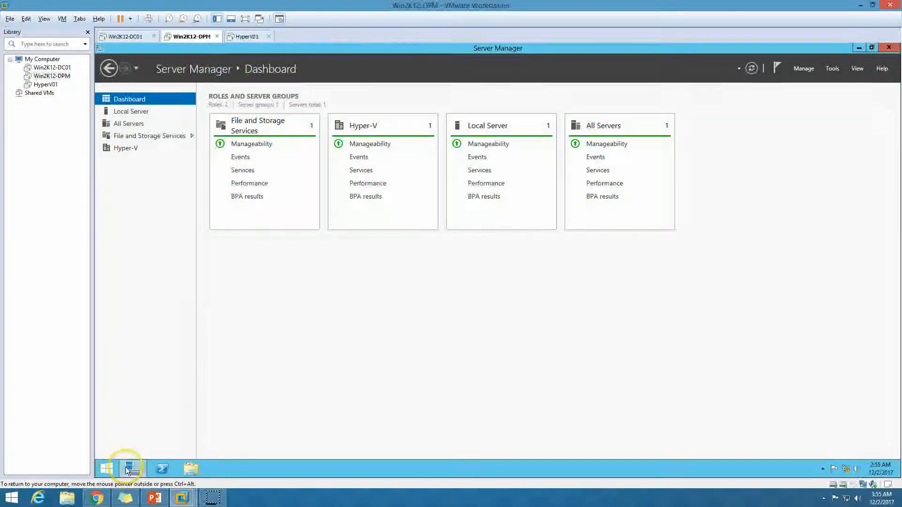
click(132, 469)
drag(230, 51, 111, 439)
click(132, 468)
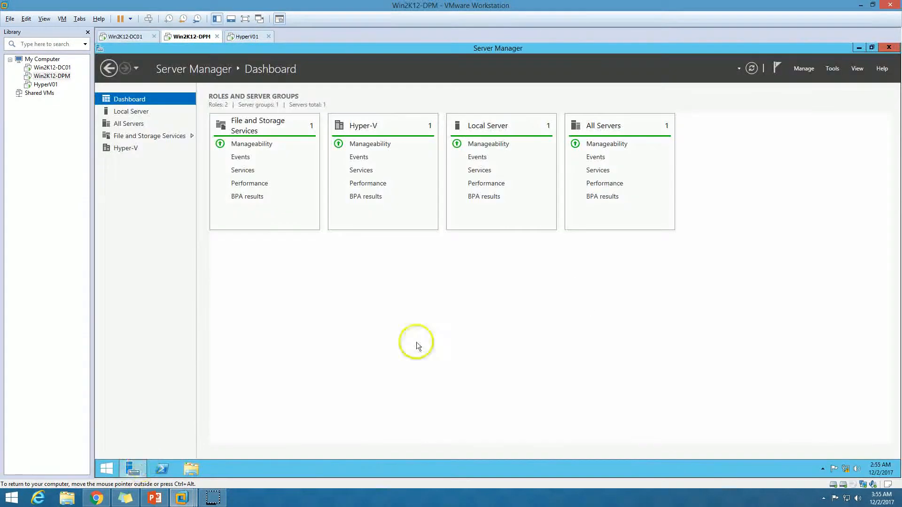
right_click(213, 36)
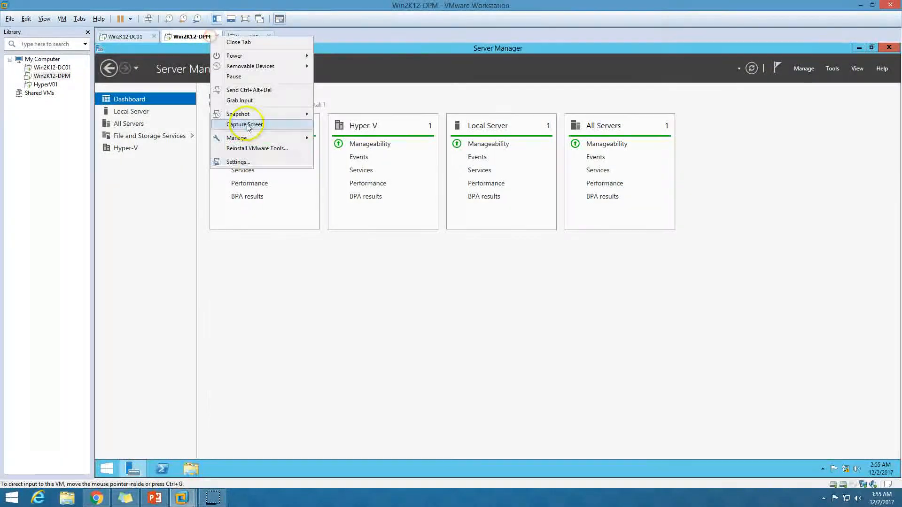
Step: Mount en_windows_server_2016_x64_dvd_9327751 ISO in the VM's CD/DVD drive, connected at power on
click(251, 161)
click(371, 176)
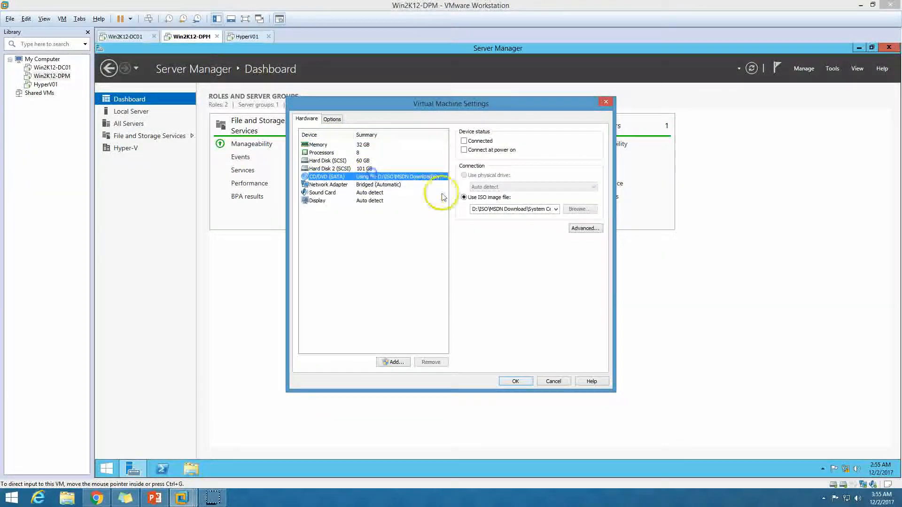
click(480, 148)
click(579, 209)
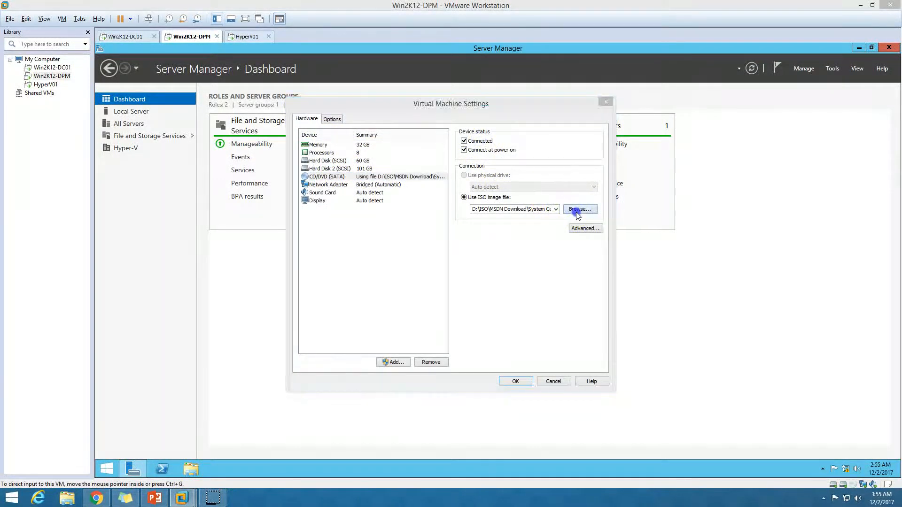
click(197, 23)
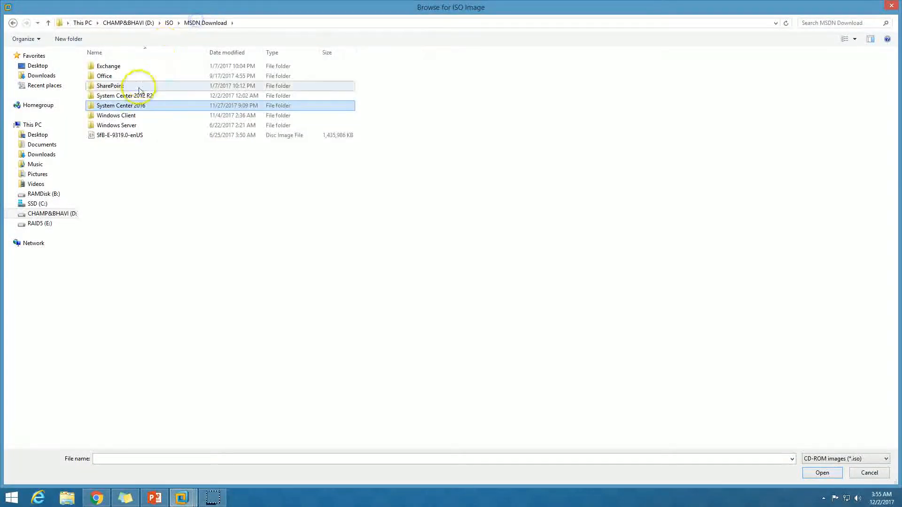
double_click(123, 125)
click(156, 87)
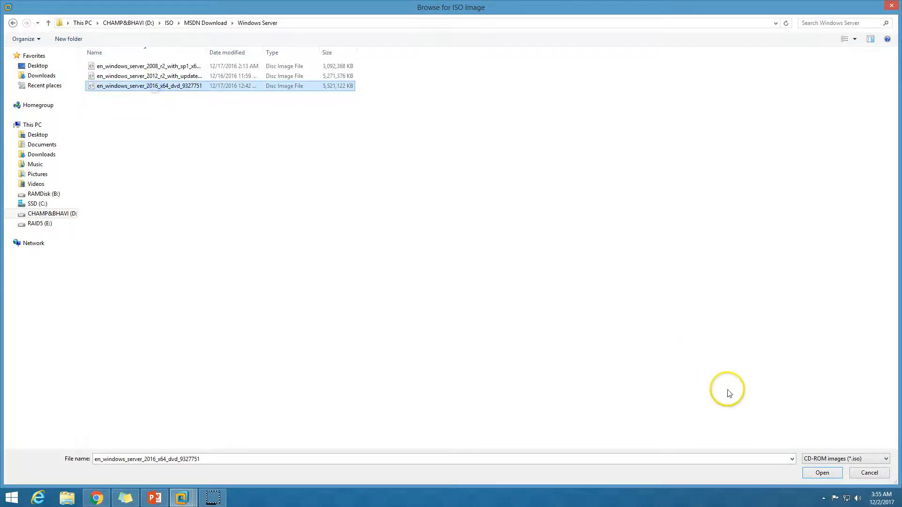
click(823, 472)
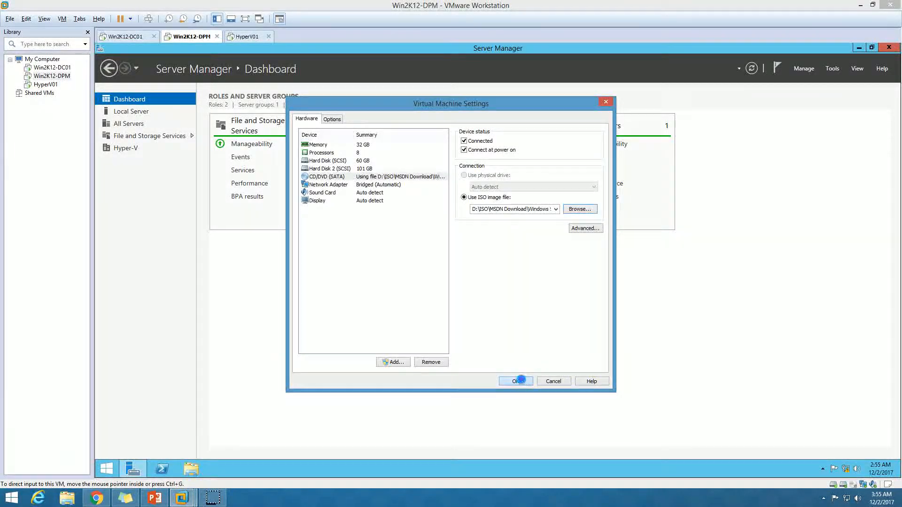
click(519, 381)
Step: Refresh the guest desktop and leave it showing with Server Manager minimized
click(130, 467)
right_click(276, 211)
click(296, 233)
click(131, 469)
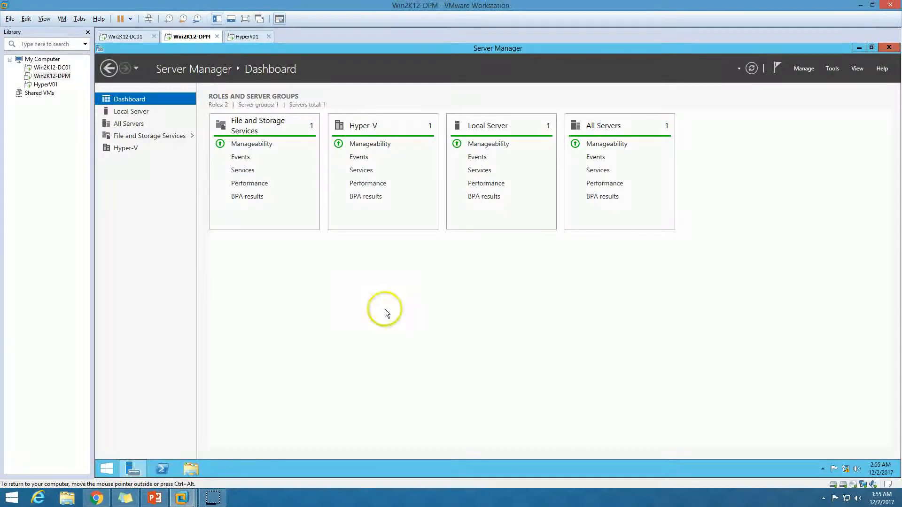
click(132, 468)
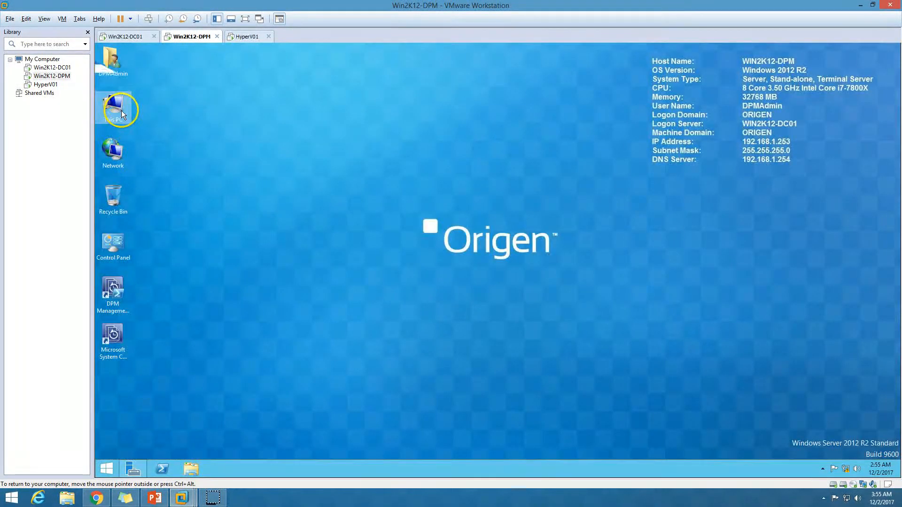
Step: Run setup from the DVD drive in This PC, approve UAC, and skip updates with Not right now
double_click(122, 111)
double_click(308, 154)
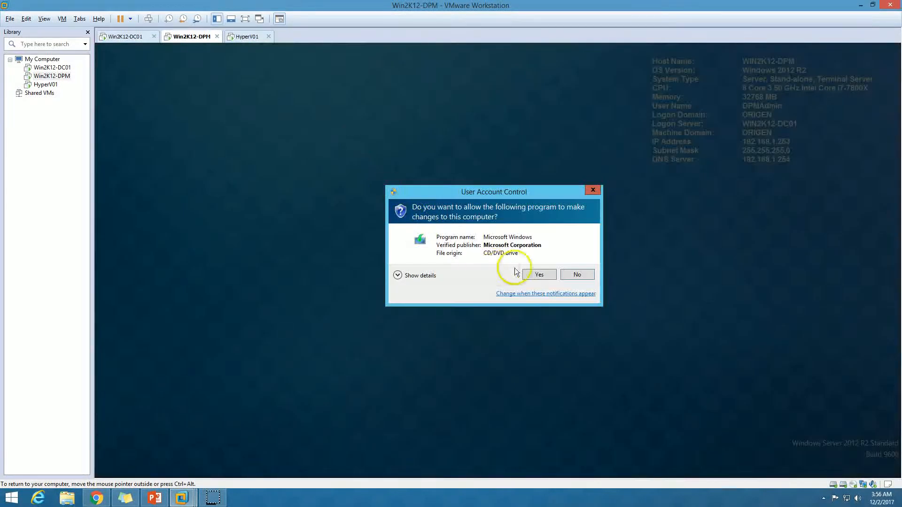
click(545, 274)
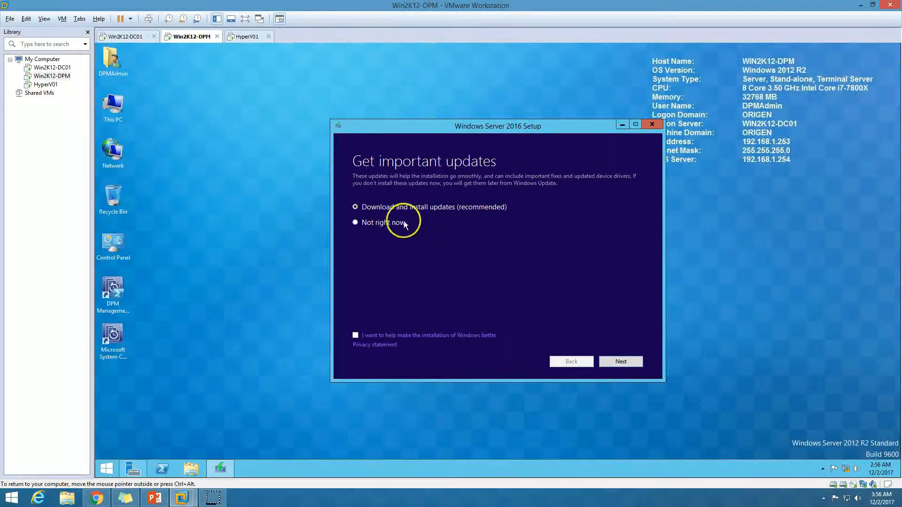
drag(448, 132, 381, 128)
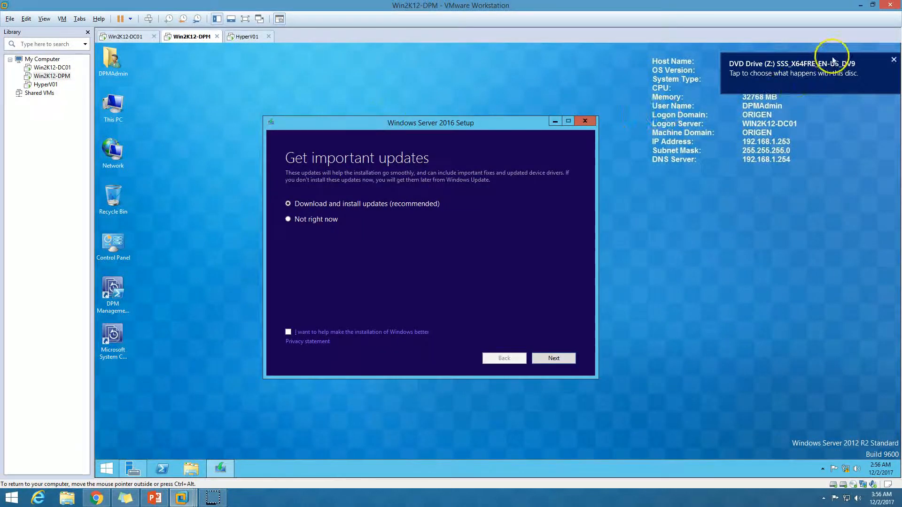
click(888, 59)
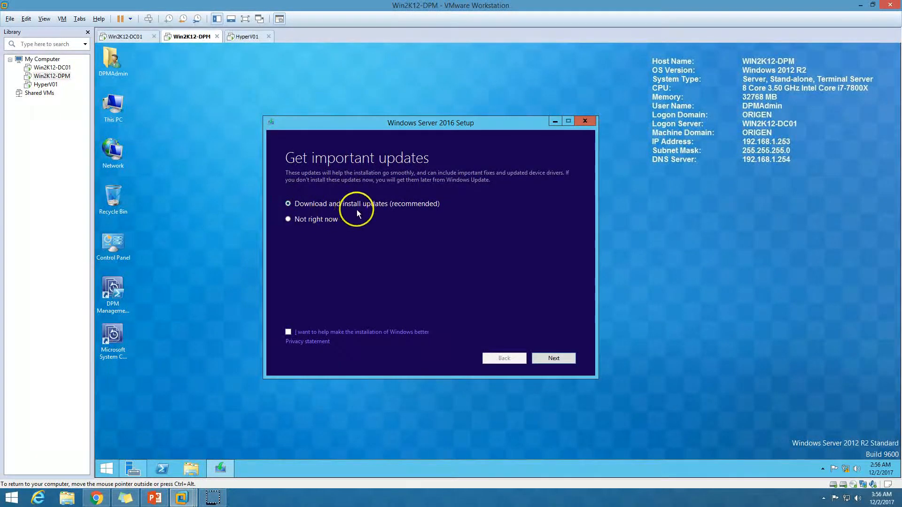
click(306, 219)
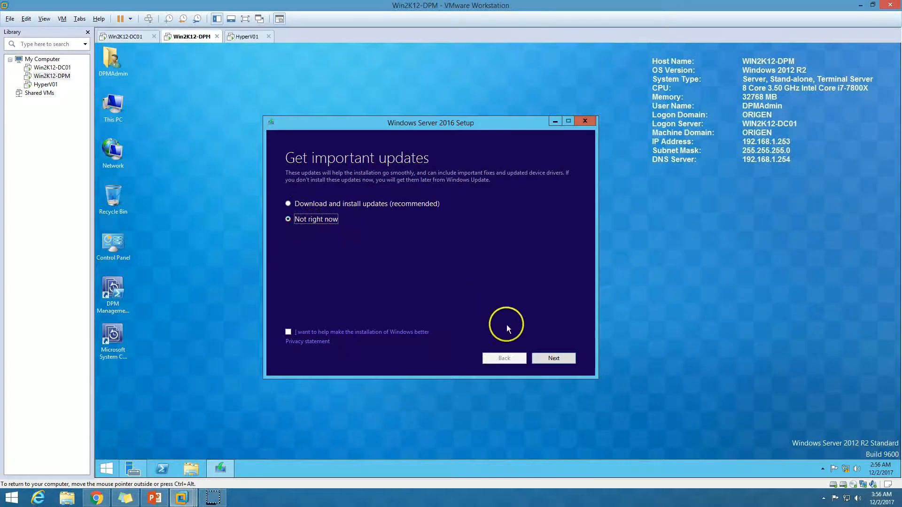
click(559, 359)
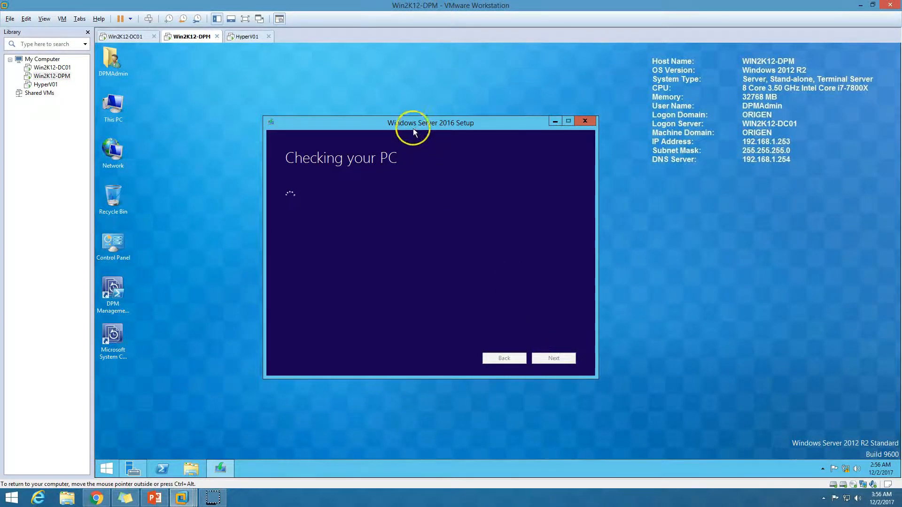
Step: Select Windows Server 2016 Standard (Desktop Experience) and accept the license terms
drag(432, 127, 429, 128)
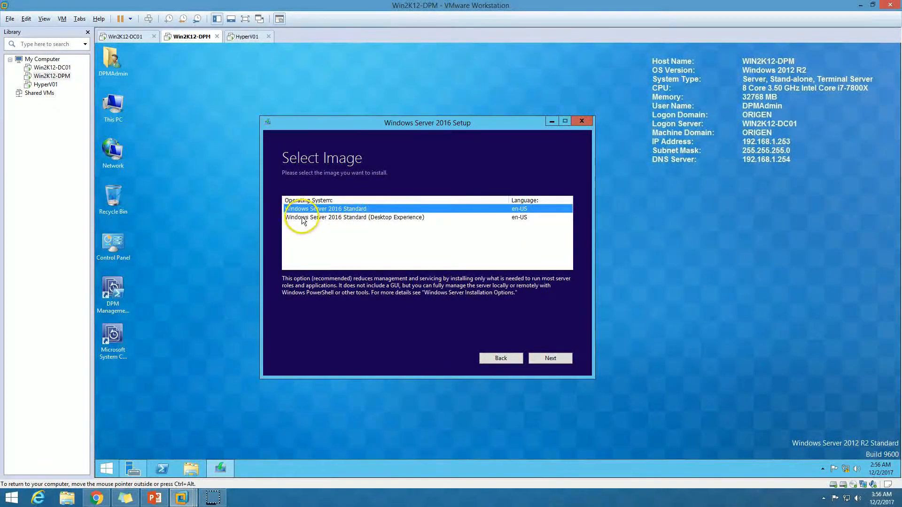
click(283, 217)
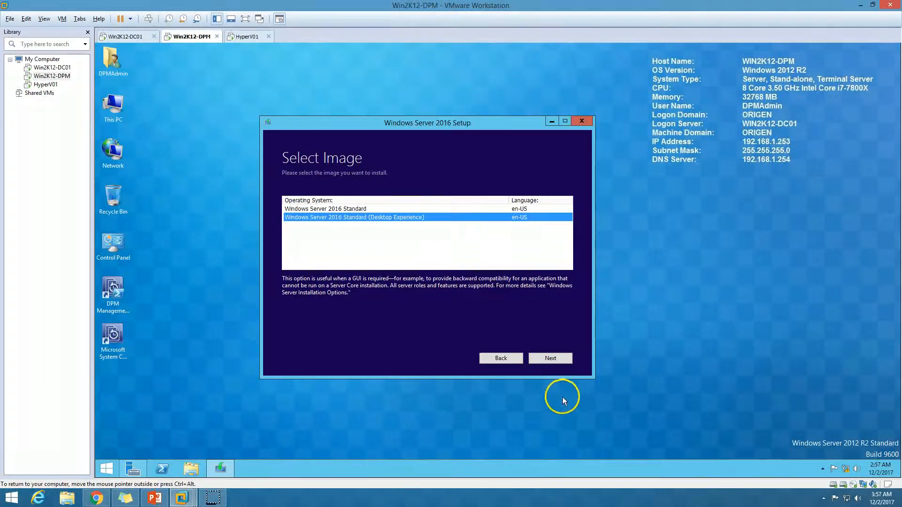
click(554, 360)
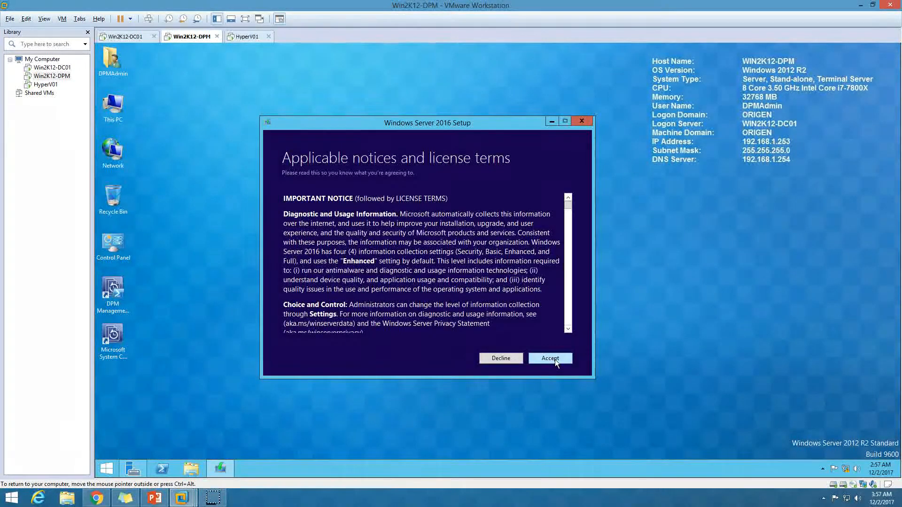
drag(568, 201, 558, 368)
click(557, 361)
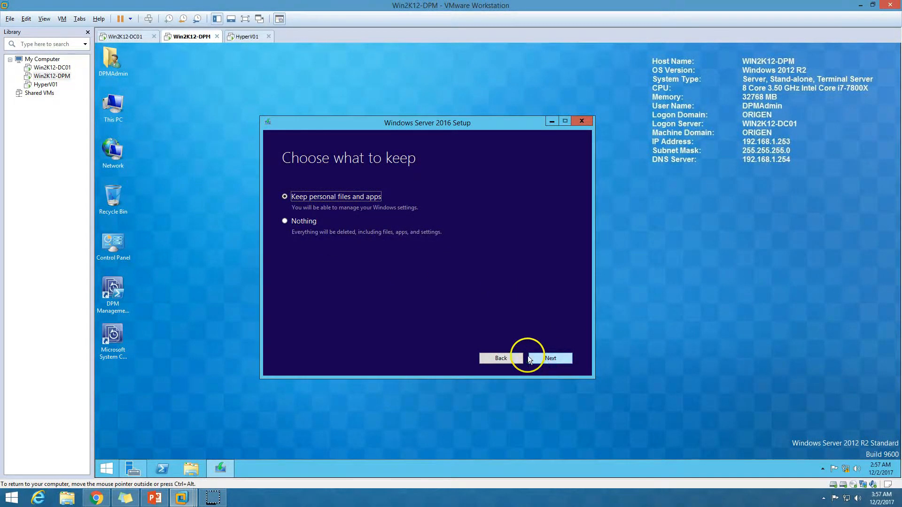
Step: Search 'sql server' on the Start screen, then choose Keep personal files and apps and continue
drag(143, 286, 95, 356)
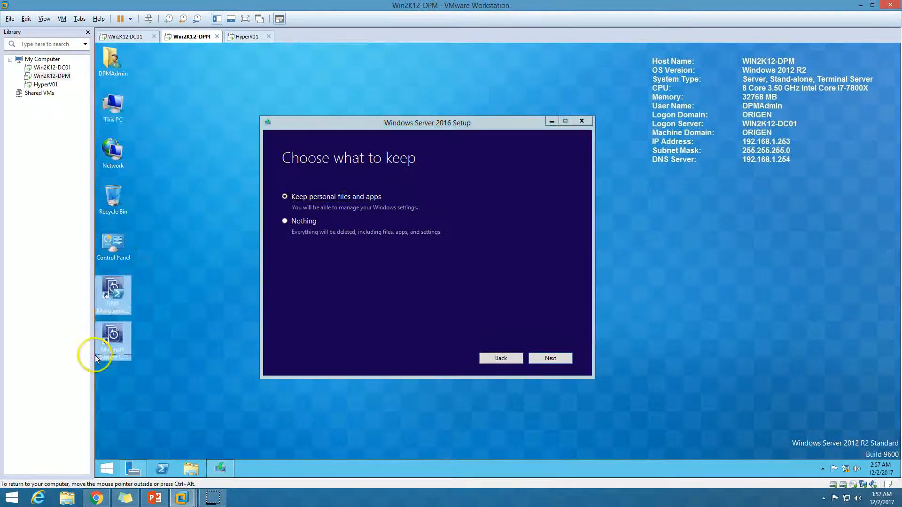
click(174, 343)
click(108, 475)
text(sql server Management Studio)
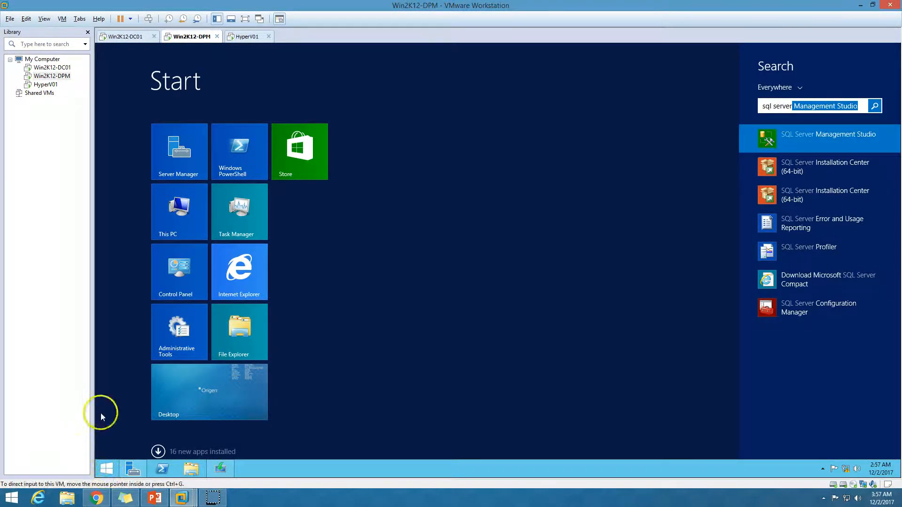
click(237, 386)
click(237, 387)
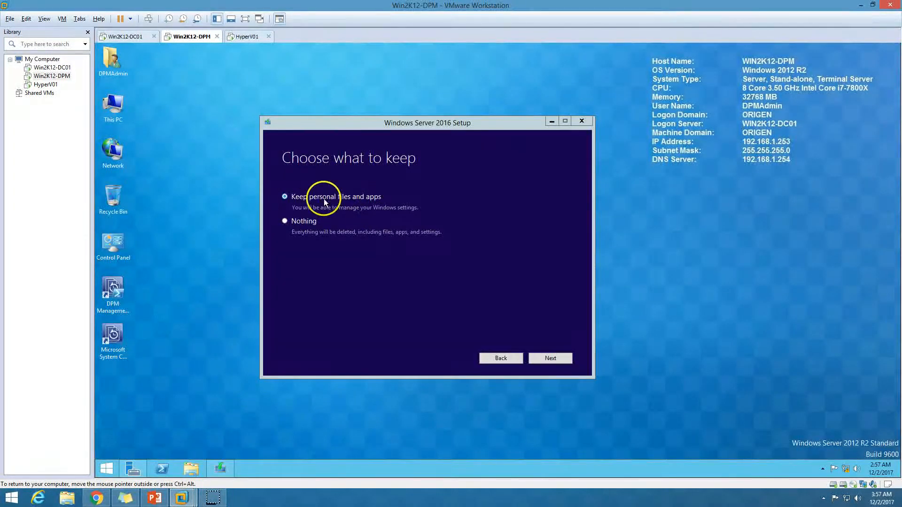
click(559, 360)
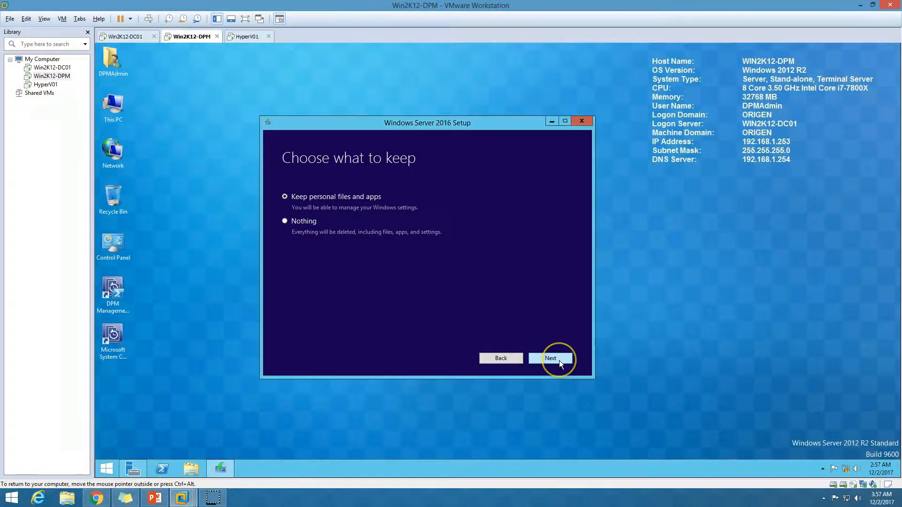
Step: Confirm the What needs your attention warning and click Install to begin the upgrade
drag(436, 131, 463, 124)
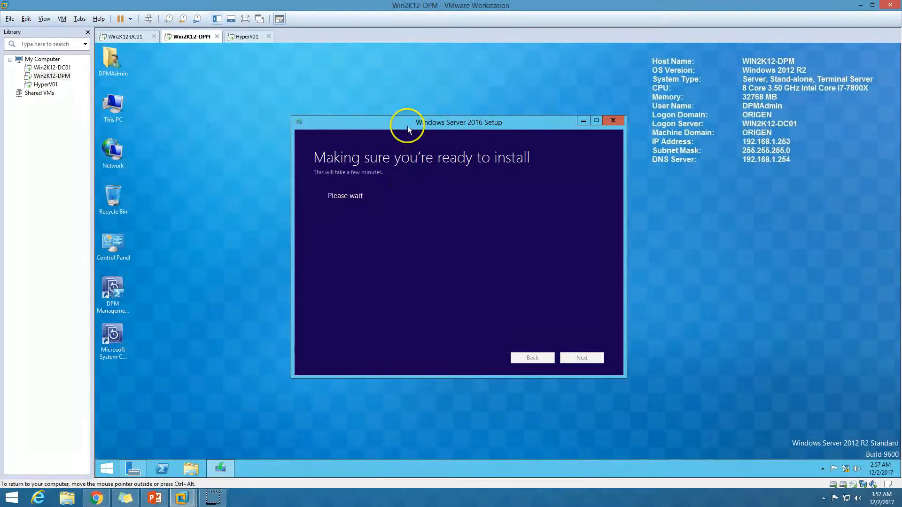
drag(406, 123, 381, 114)
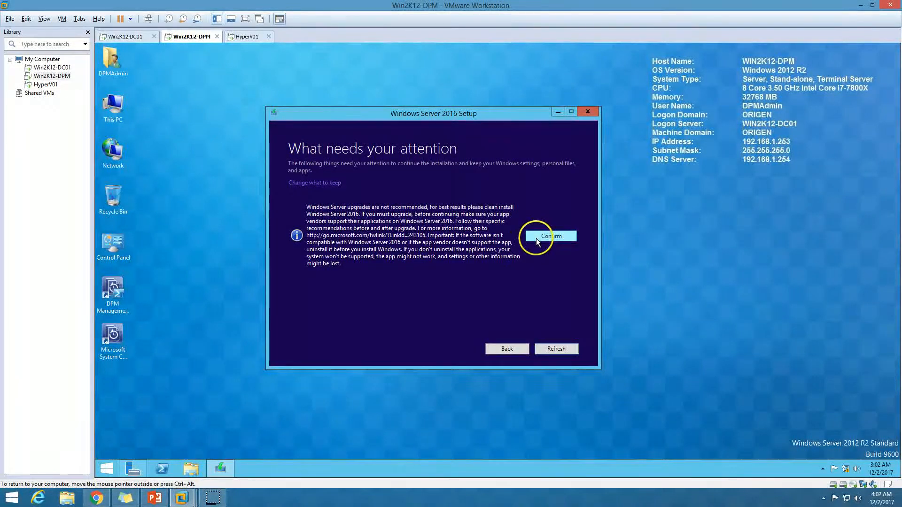
click(550, 236)
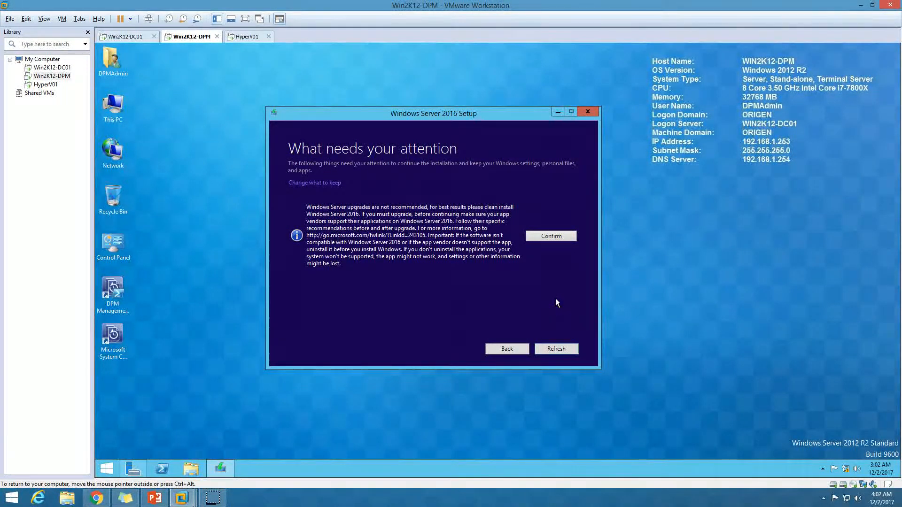
click(551, 236)
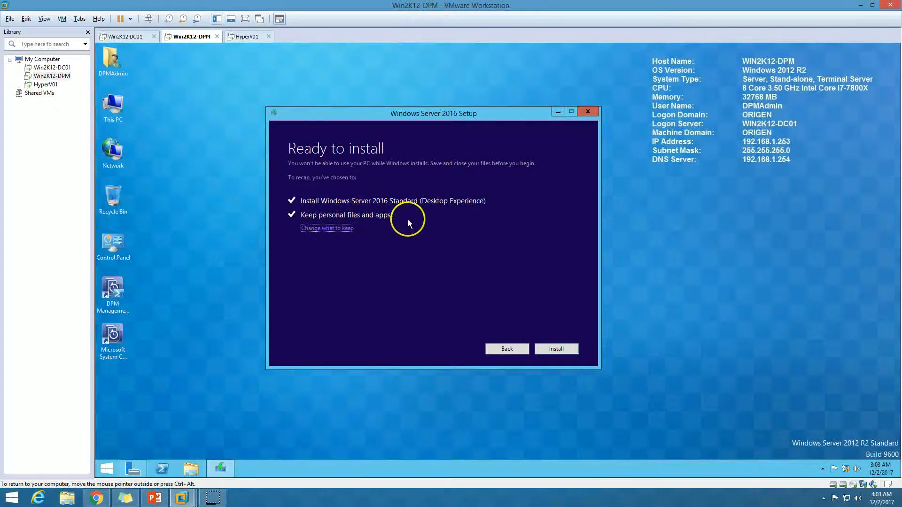
click(562, 348)
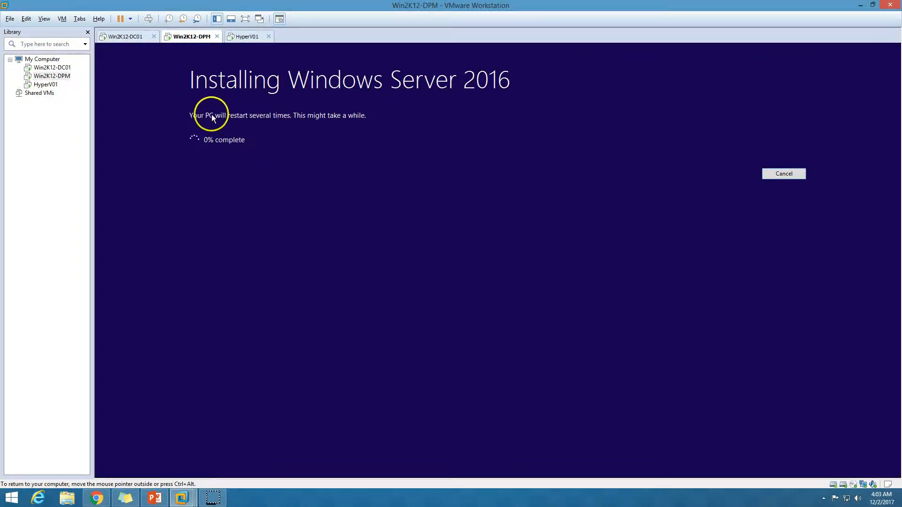
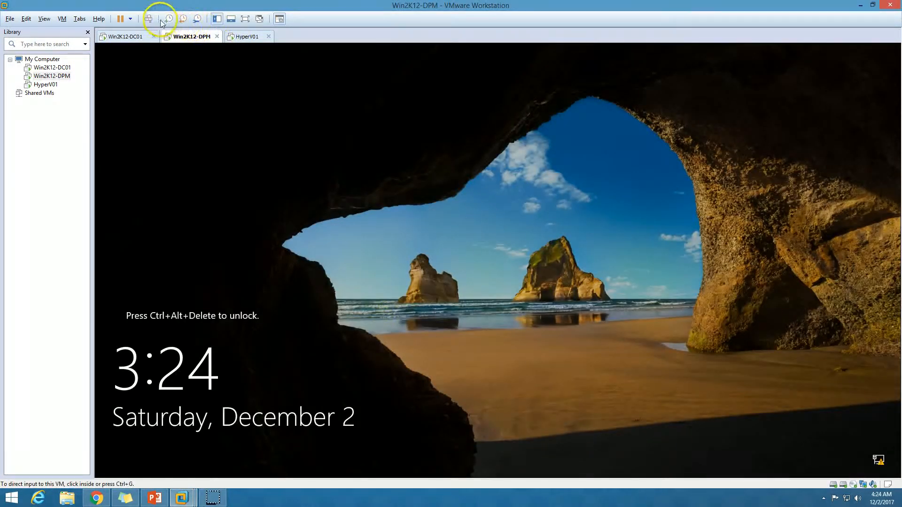
Step: Sign in to the Win2K12-DPM virtual machine with the account password
click(148, 18)
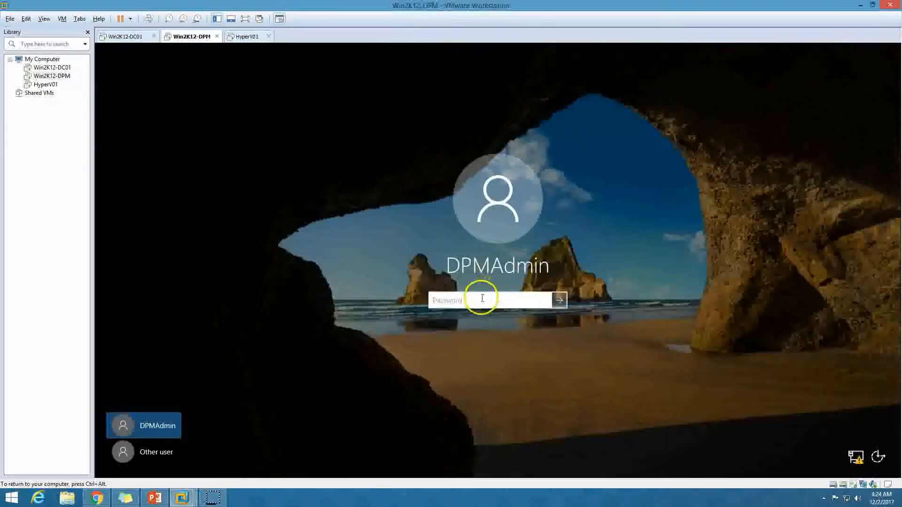
text(****)
key(BackSpace)
text(***)
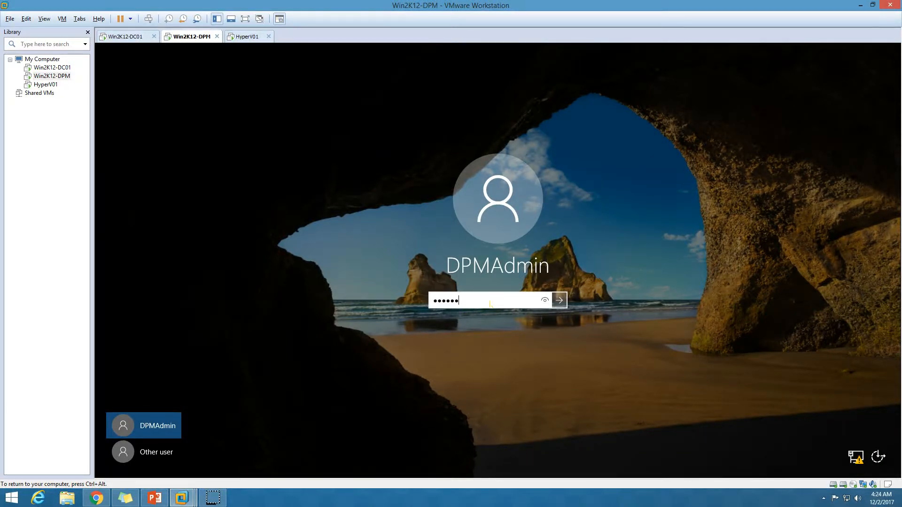
key(Return)
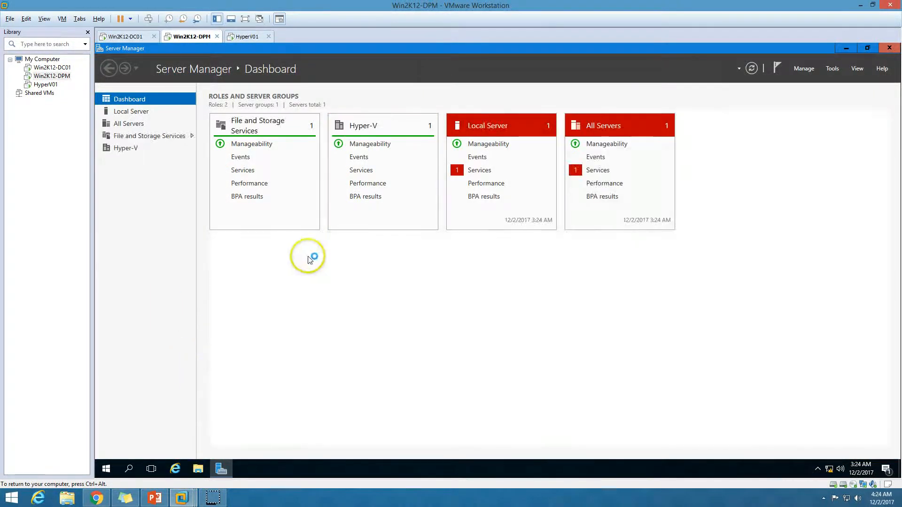
Step: Check Local Server and the Dashboard in Server Manager, then minimize it to the desktop
click(136, 111)
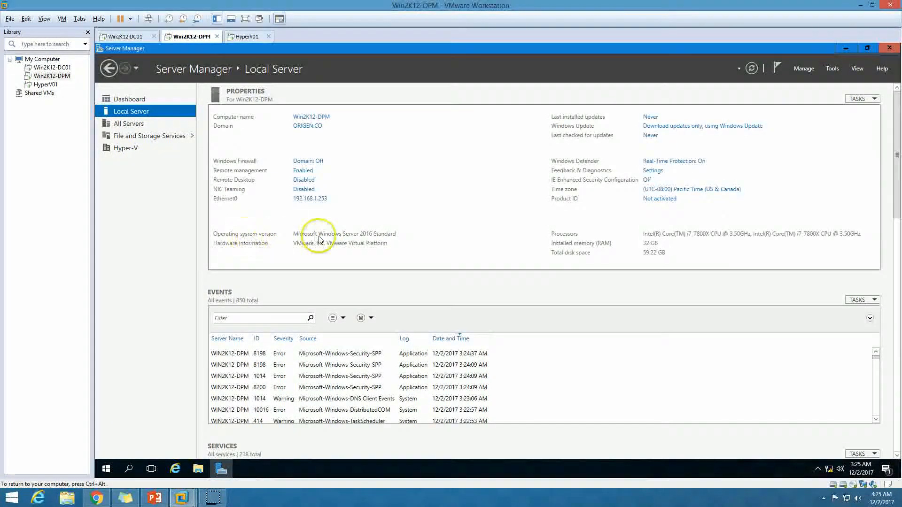
click(137, 103)
click(221, 467)
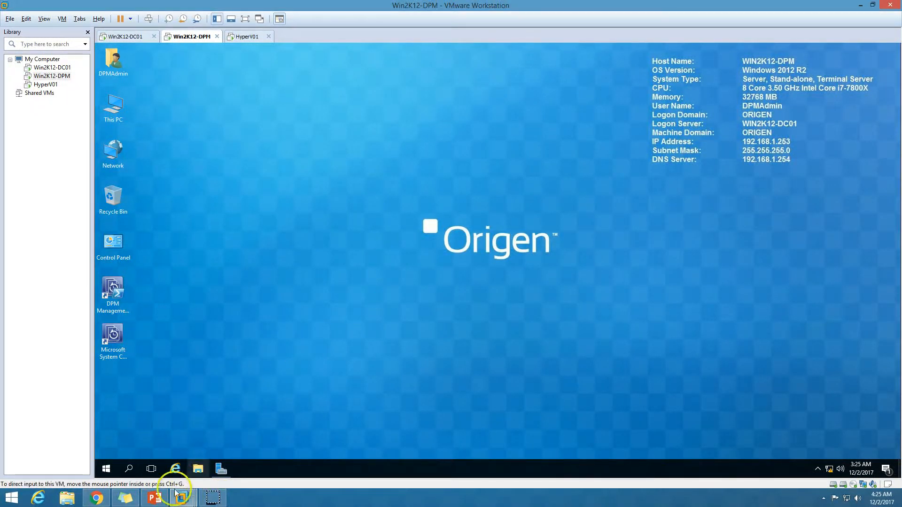
Step: Launch the Microsoft System Center DPM console from the Win2K12-DPM desktop and approve the UAC prompt
click(158, 501)
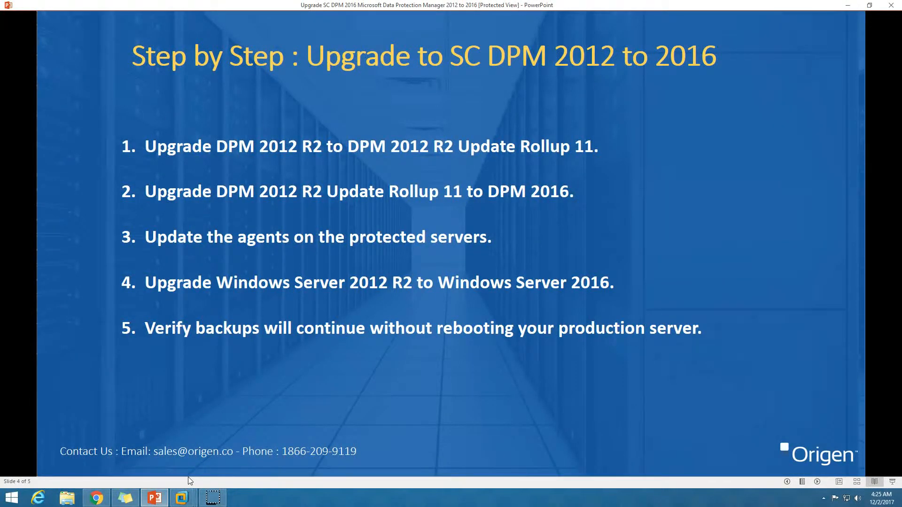
click(181, 498)
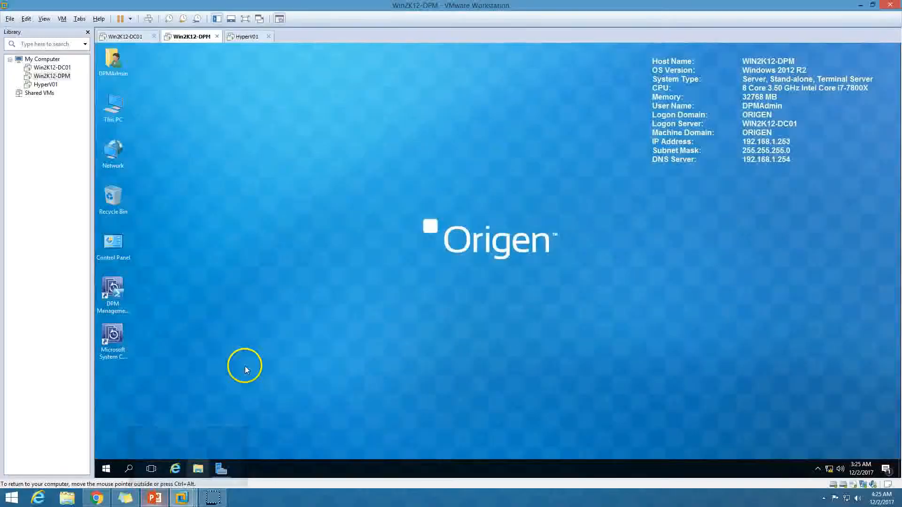
double_click(125, 341)
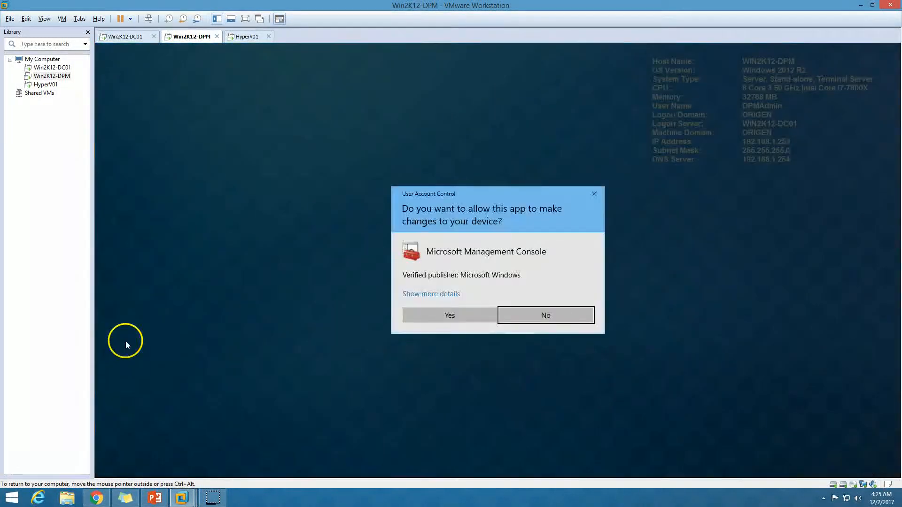
click(452, 317)
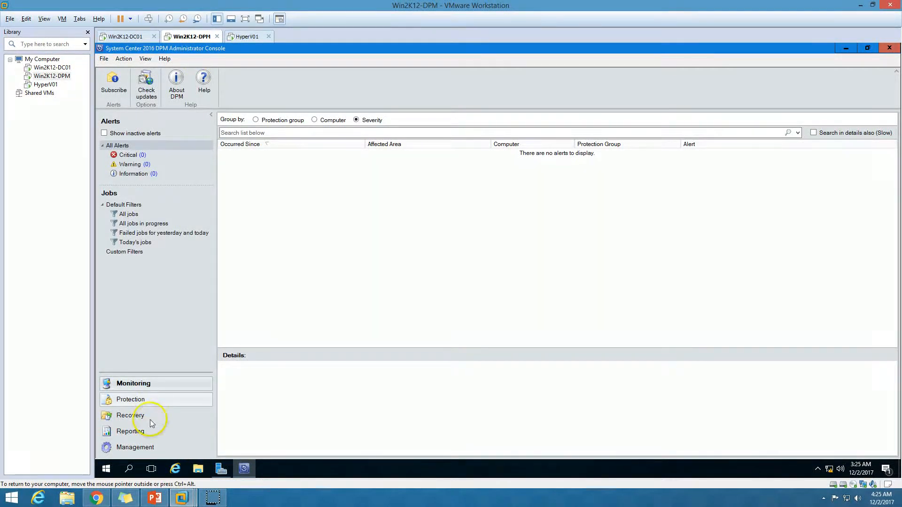
Step: Refresh the HYPERV01 protection agent in Management so it reports OK
click(148, 449)
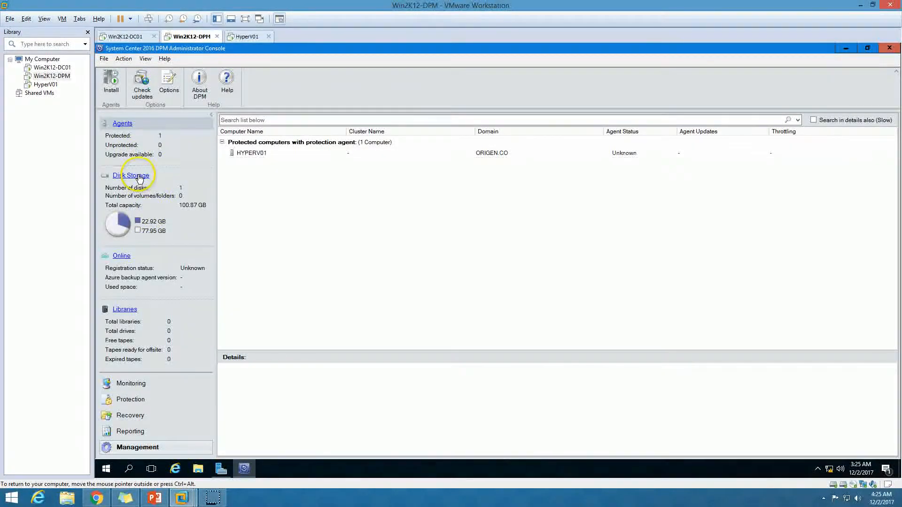
click(332, 154)
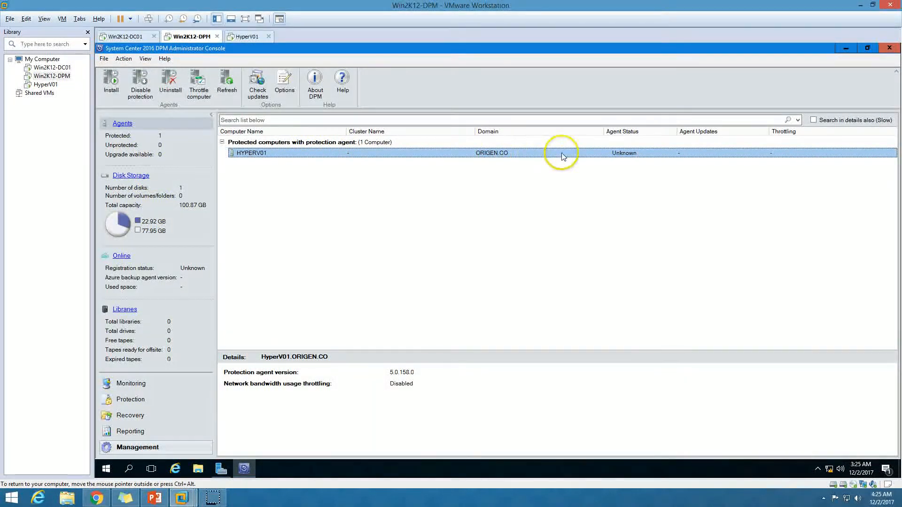
click(590, 201)
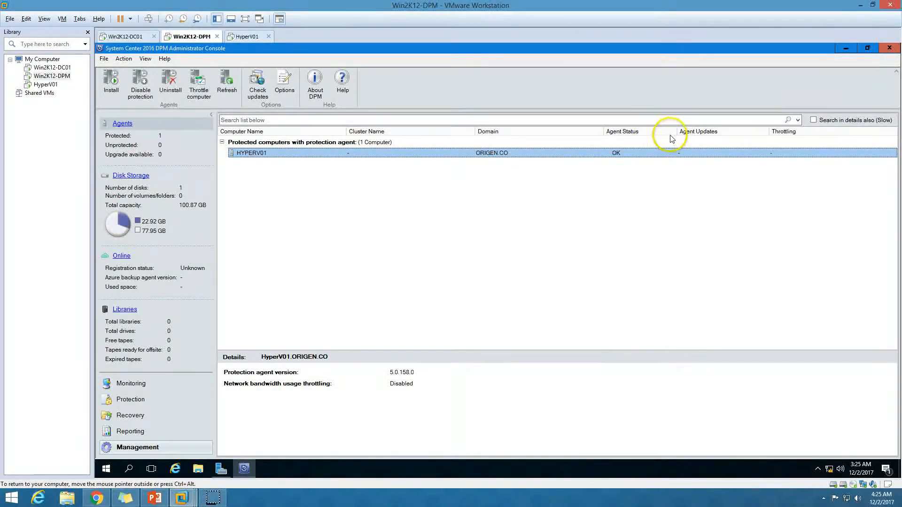
Step: In Protection, expand HyperV-Backup and show the Host Component's recovery point details
click(128, 386)
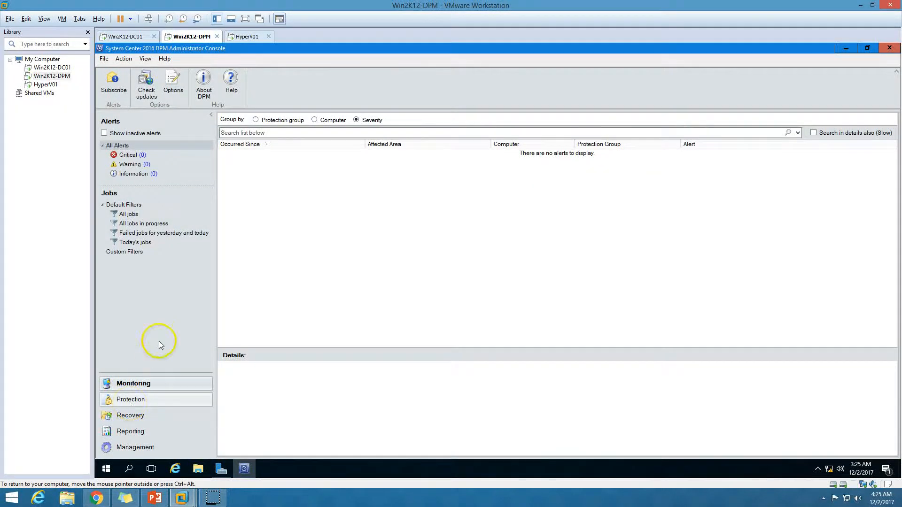
click(139, 399)
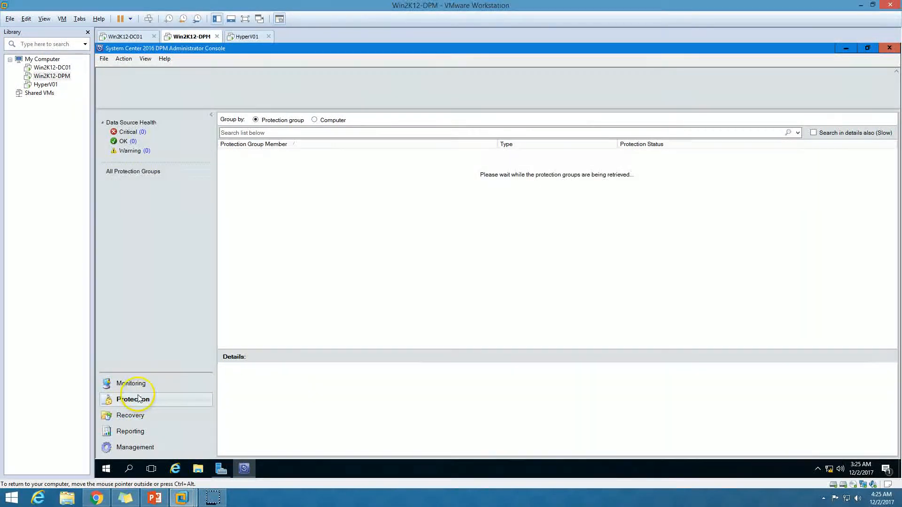
click(228, 166)
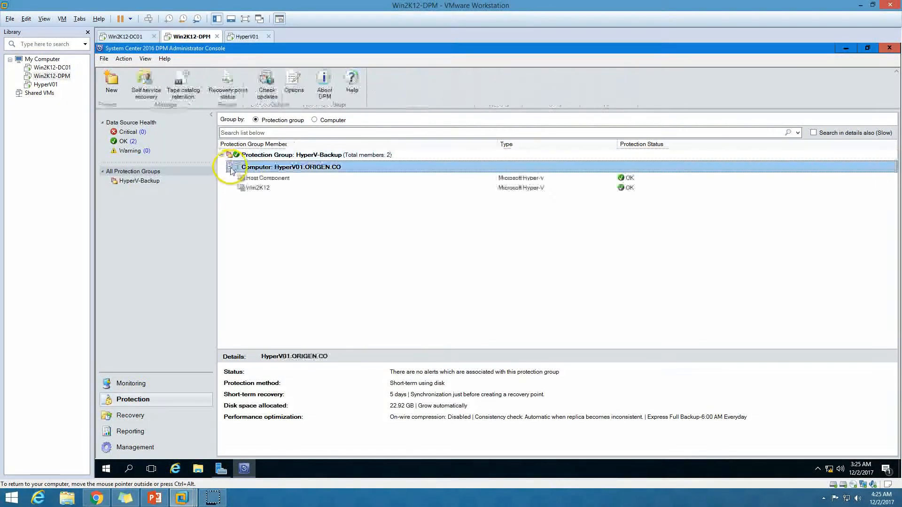
click(301, 182)
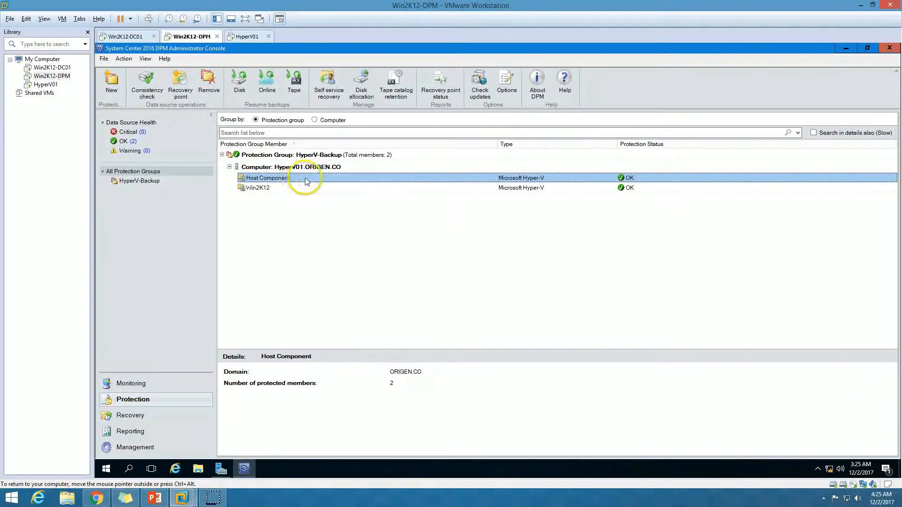
Step: Create a recovery point for Host Component and close the progress dialog when finished
right_click(356, 182)
click(376, 191)
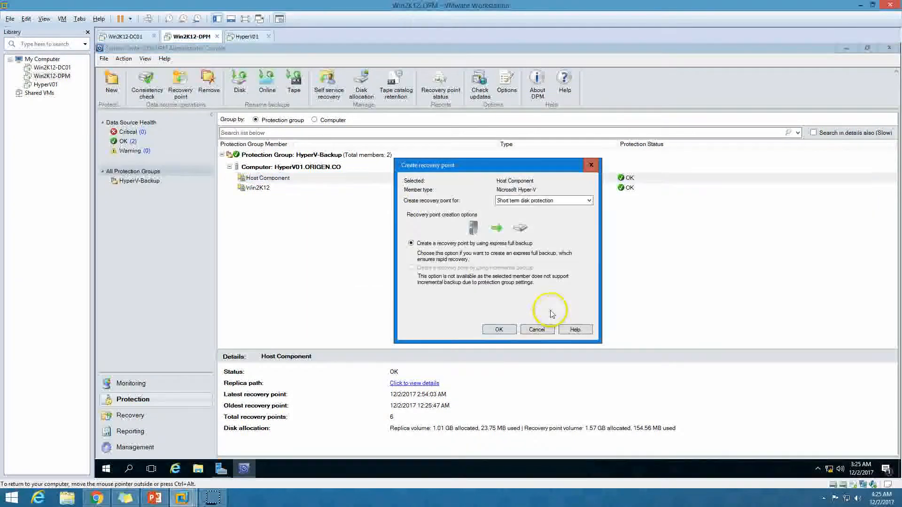
click(509, 331)
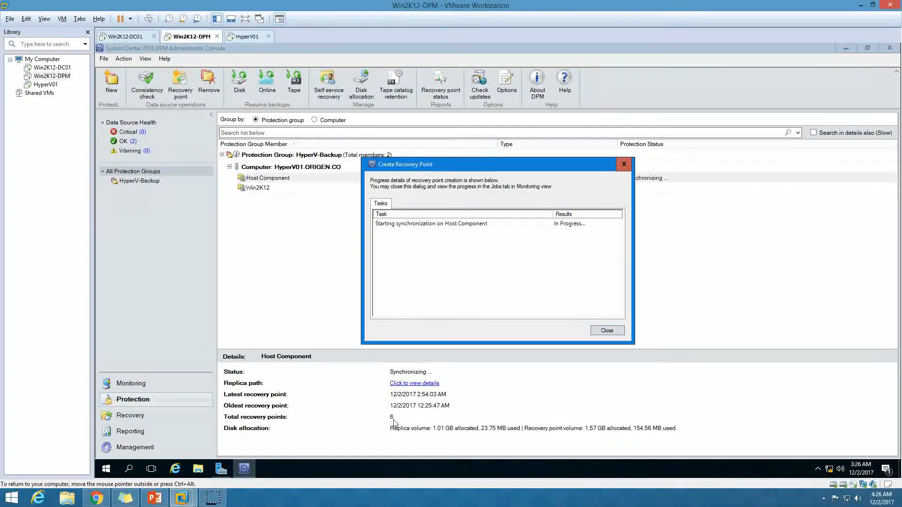
click(554, 212)
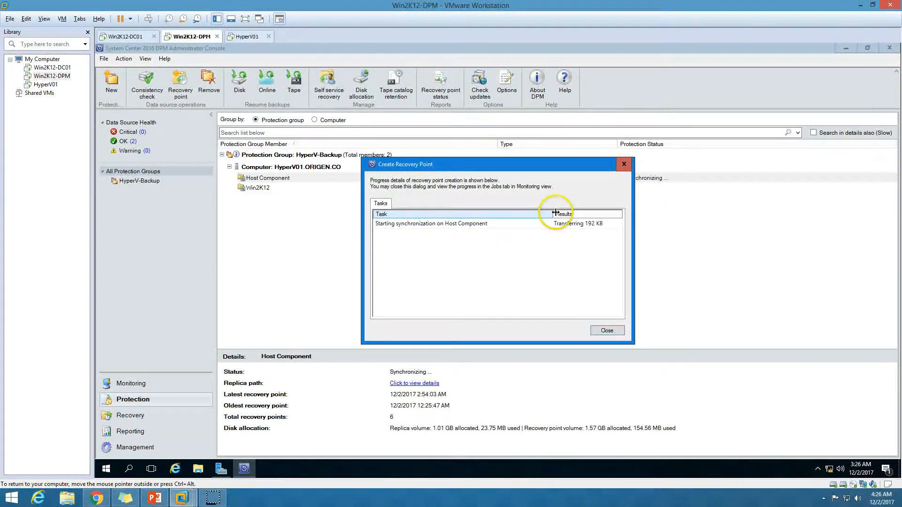
drag(554, 214, 493, 213)
drag(523, 170, 470, 178)
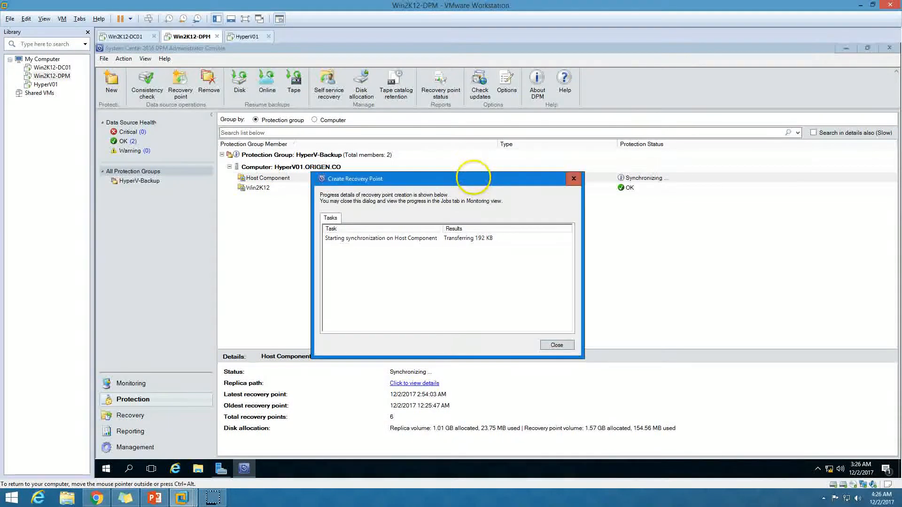
click(484, 239)
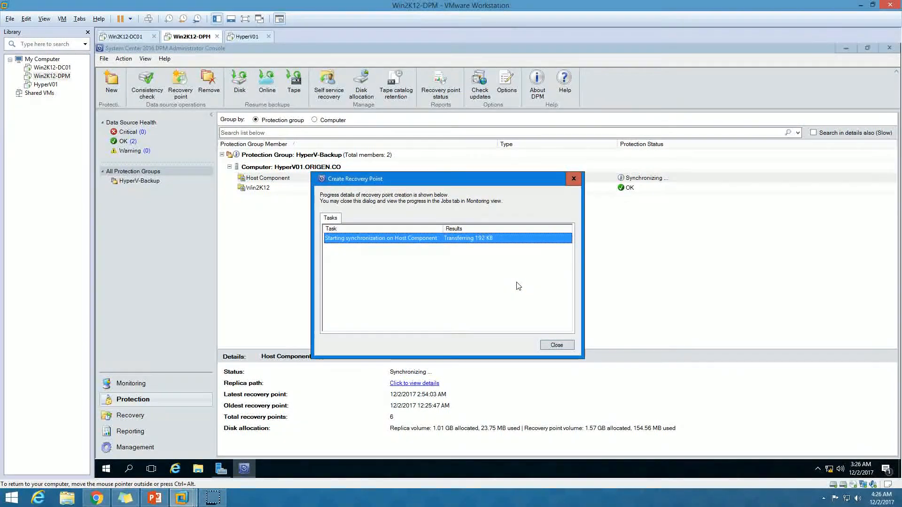
click(559, 349)
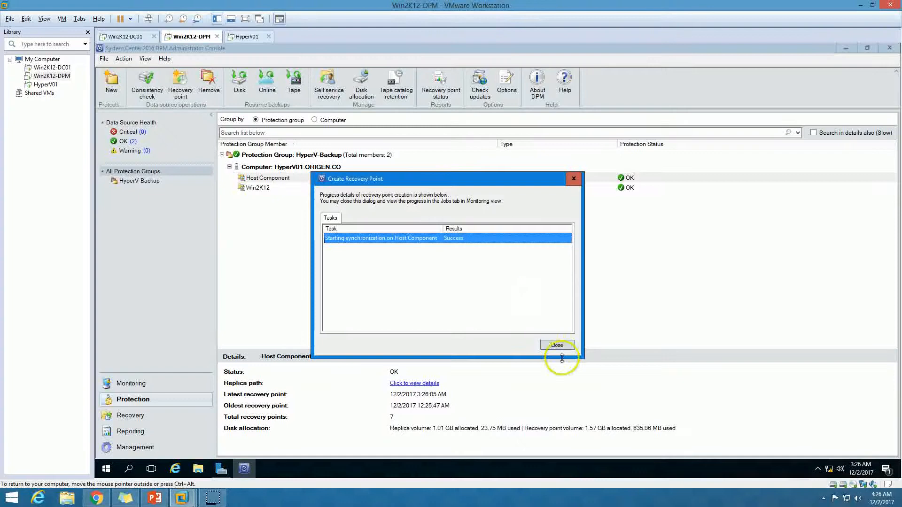
Step: Start a recovery point for the Win2K12 member, then switch to the HyperV01 machine
click(429, 188)
right_click(429, 187)
click(459, 208)
click(500, 328)
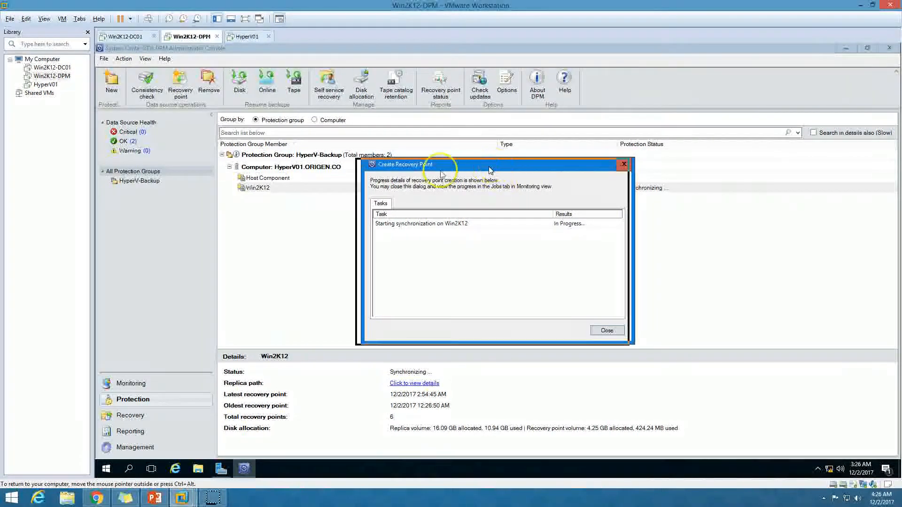
drag(469, 164, 383, 170)
click(247, 37)
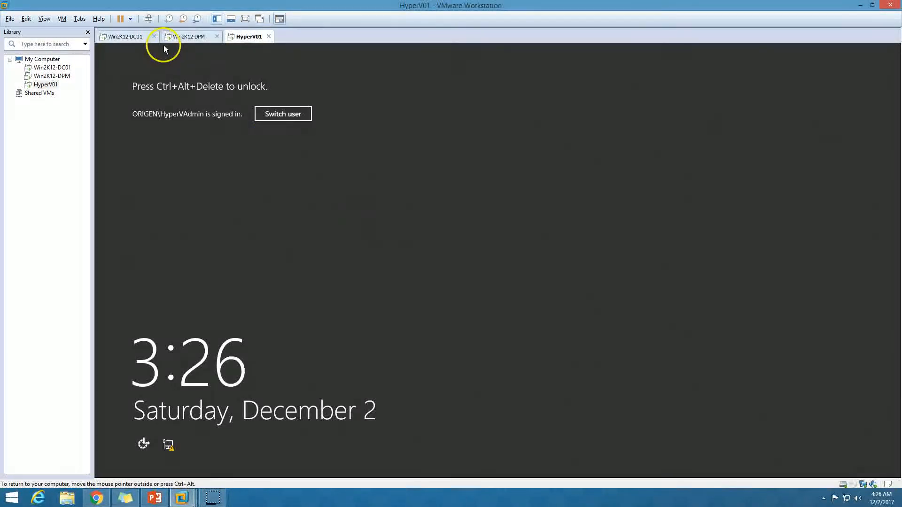
Step: Sign in to HyperV01 and confirm the Win2K12 VM shows Backing up in Hyper-V Manager
click(148, 18)
text(••)
key(Return)
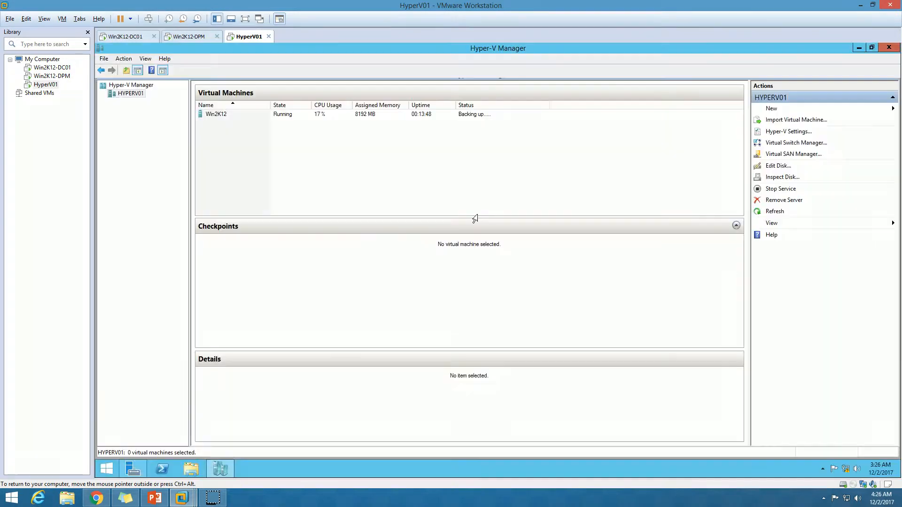
click(472, 115)
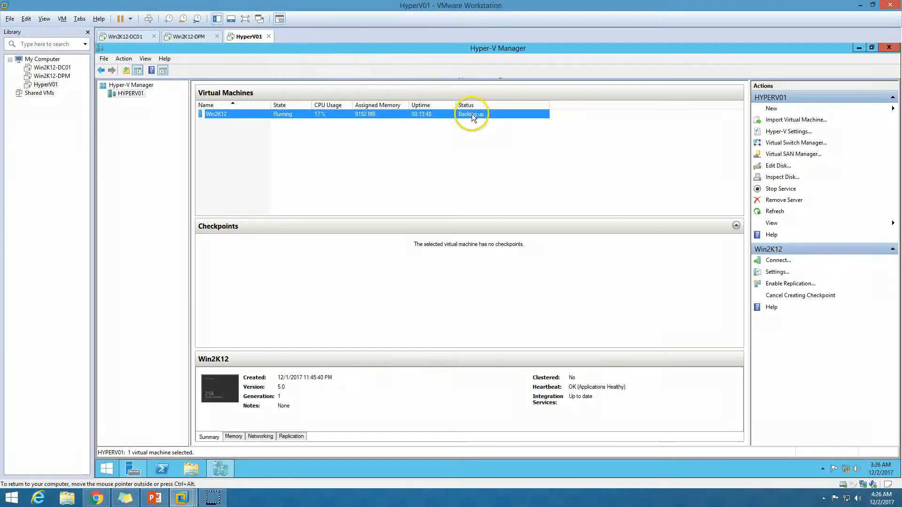
Step: Back on the DPM server, close the Win2K12 recovery point progress once it reports Success
click(195, 37)
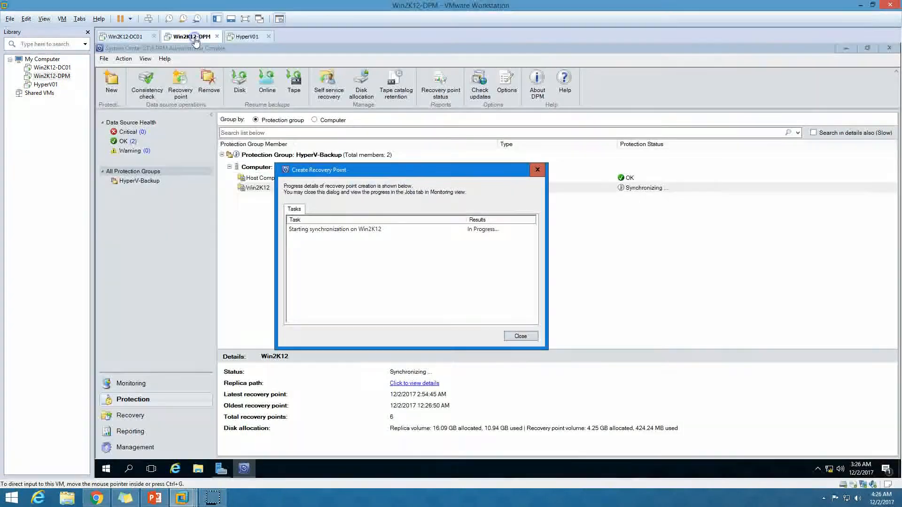
click(436, 233)
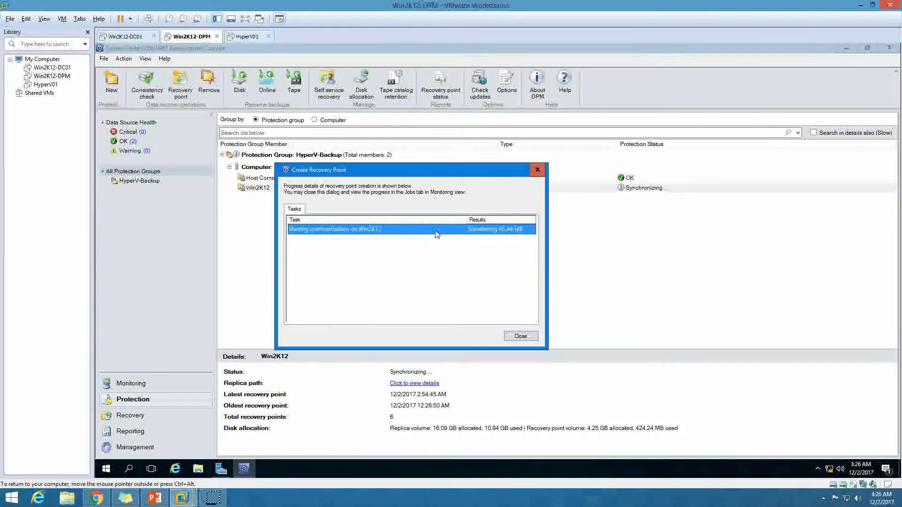
click(460, 225)
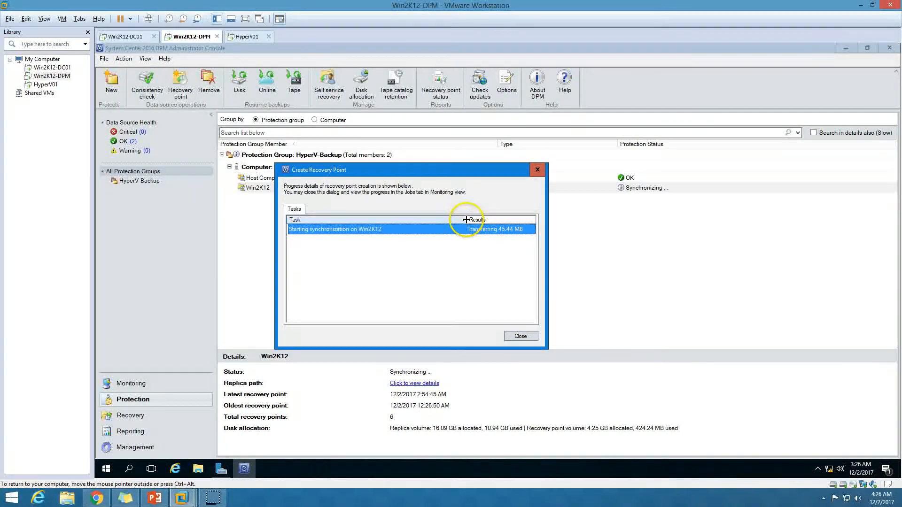
double_click(465, 219)
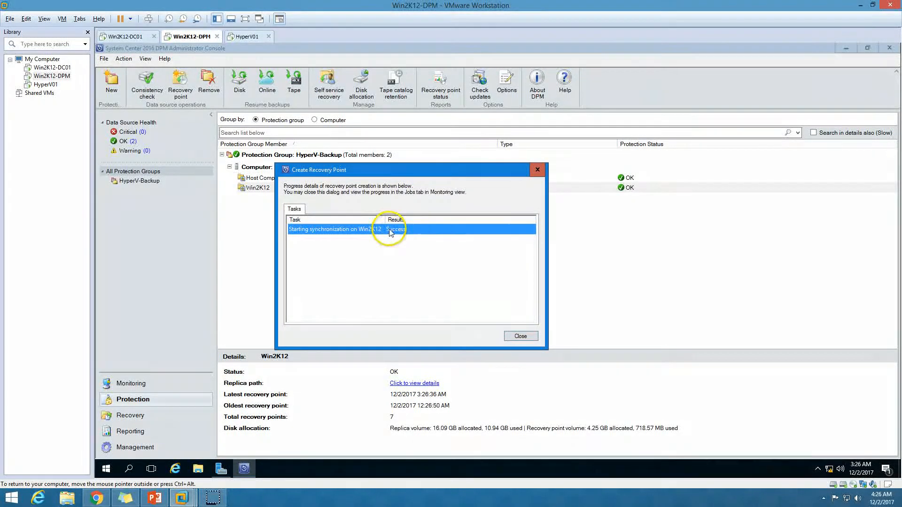
click(514, 335)
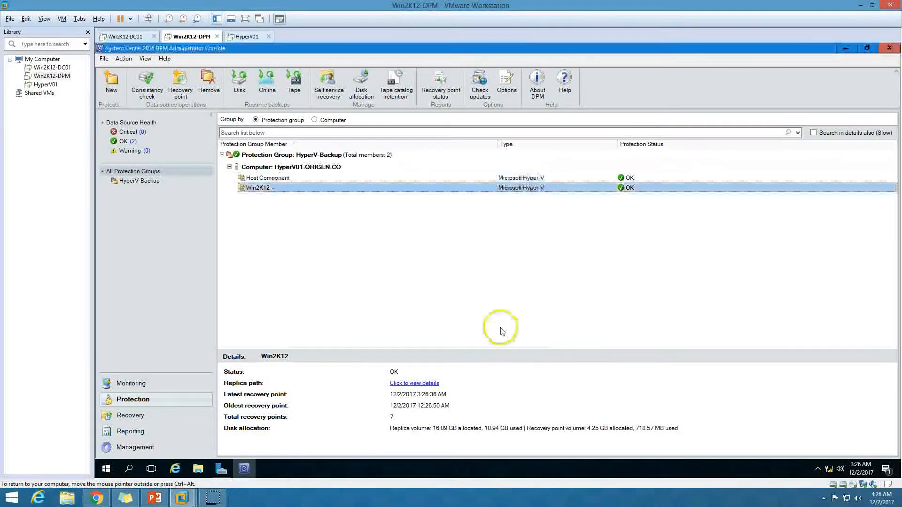
Step: Compare Host Component and Win2K12 details, confirming 7 recovery points, then open Management
click(345, 178)
click(314, 187)
click(318, 177)
click(315, 188)
click(316, 179)
click(314, 188)
click(139, 447)
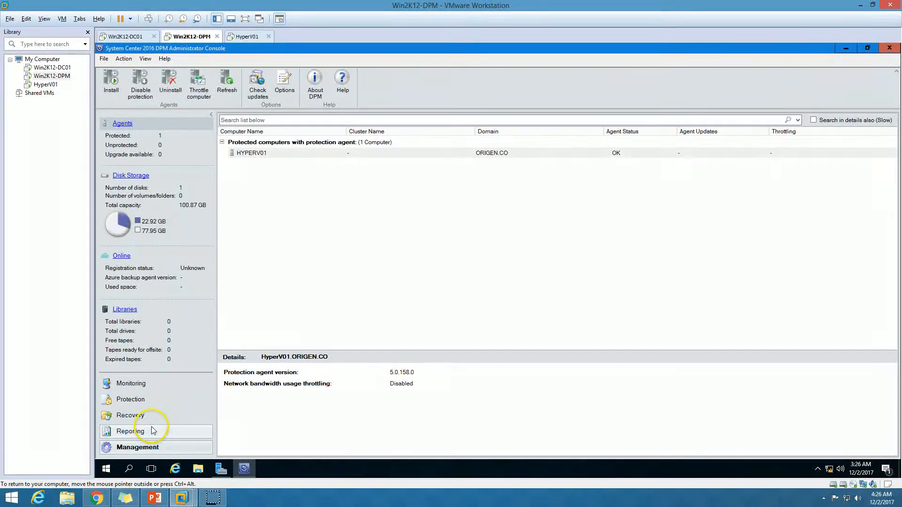
Step: Bring up the PowerPoint deck and advance to the final contact slide, 5 of 5
click(157, 498)
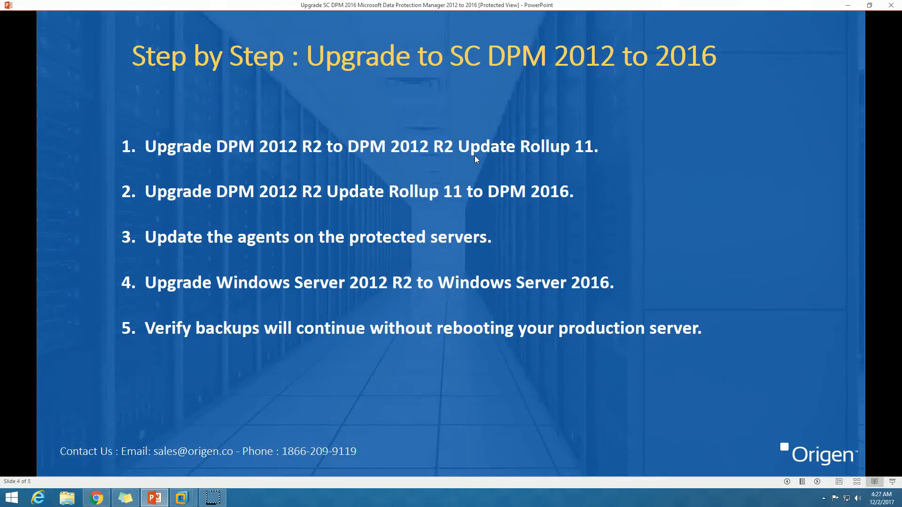
click(817, 482)
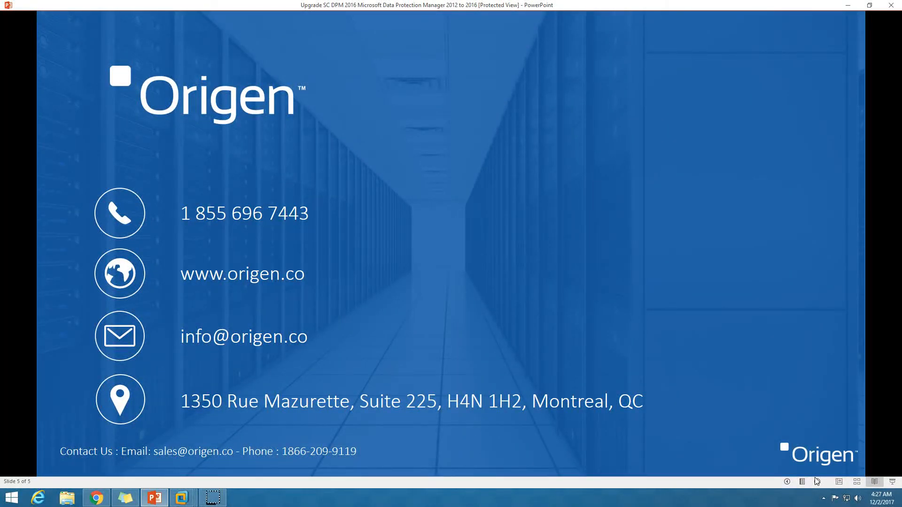
click(547, 278)
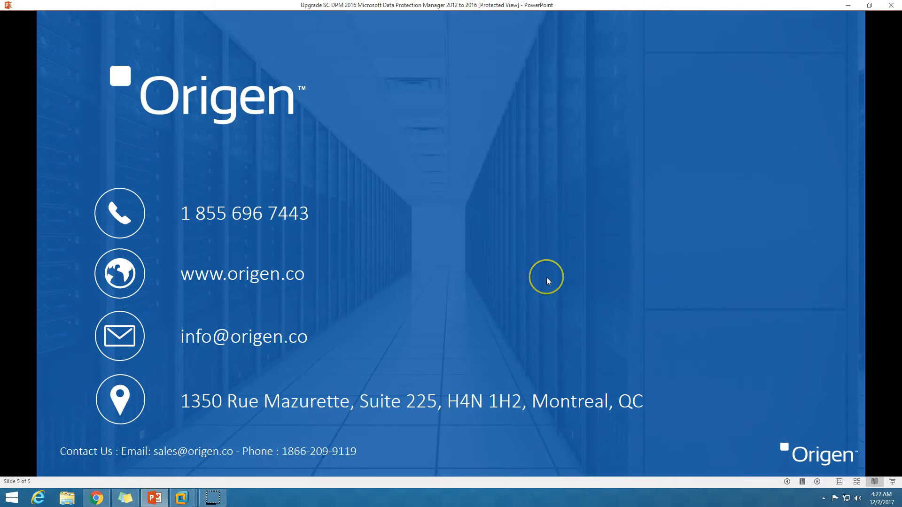